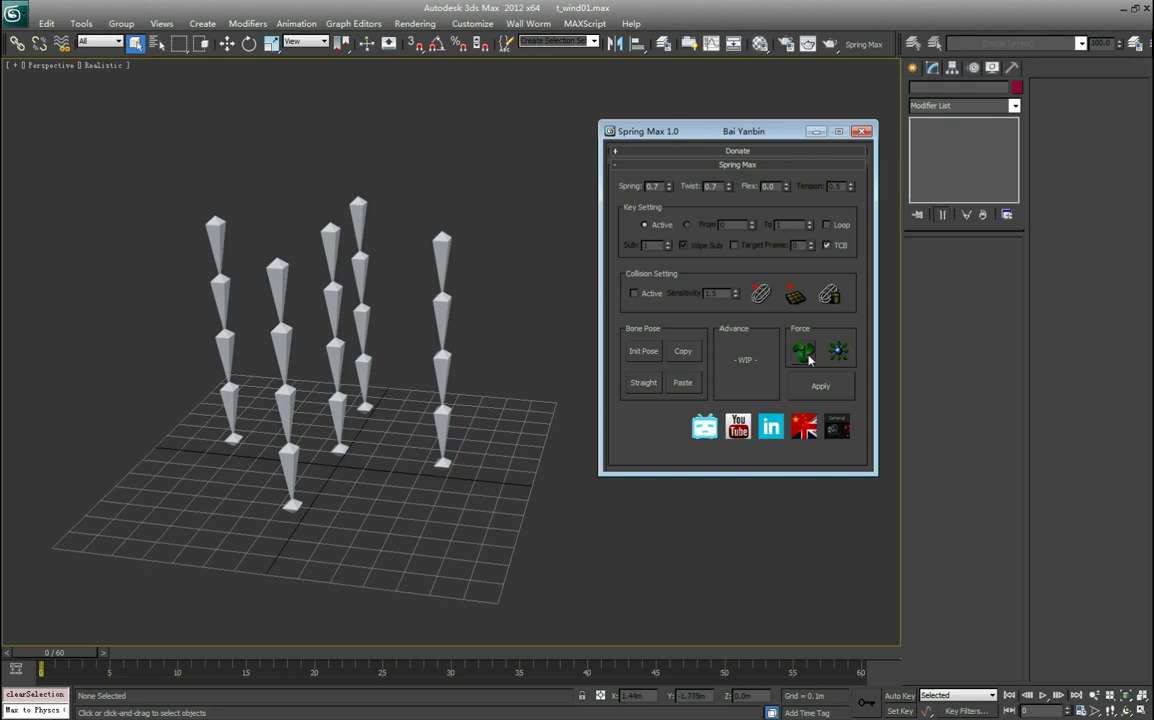
Create a Spring Max wind force and move it beside the bone chains, at about X -0.475 m, Y -0.511 m
click(804, 358)
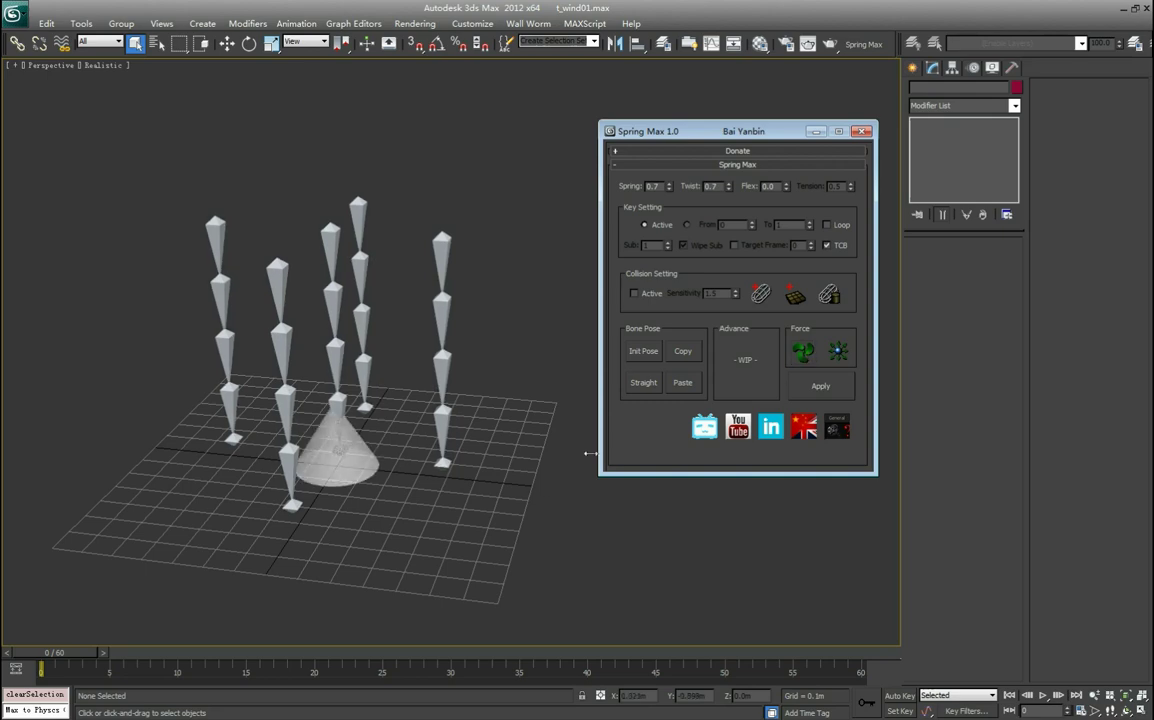
click(364, 470)
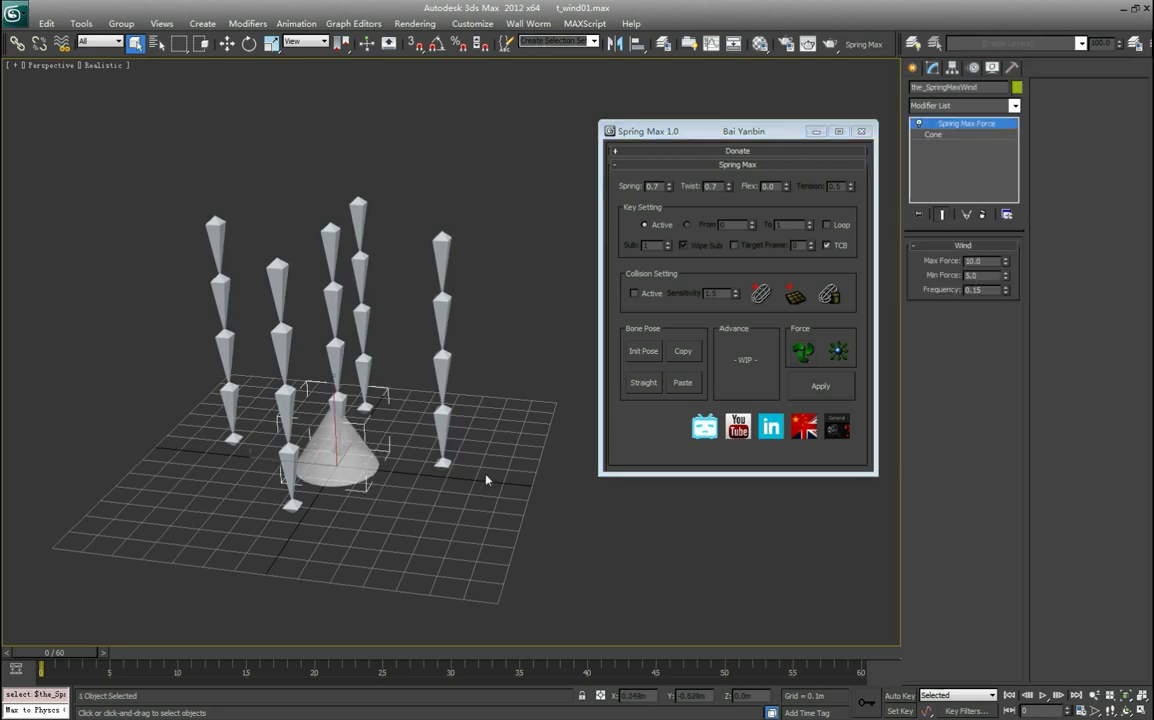
mouse_move(479, 472)
alt+middle_down()
mouse_move(460, 486)
mouse_move(465, 456)
alt+middle_up()
key(w)
drag(289, 397, 390, 397)
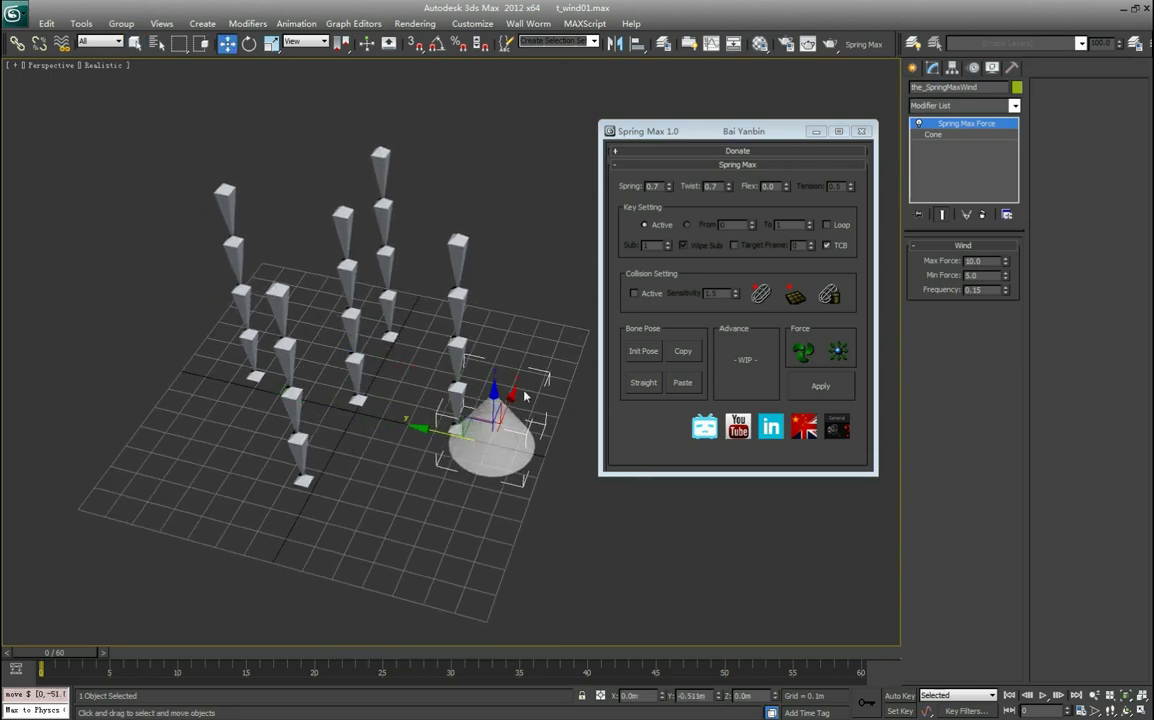
drag(470, 375, 469, 494)
alt+middle_drag(515, 535, 545, 457)
click(541, 525)
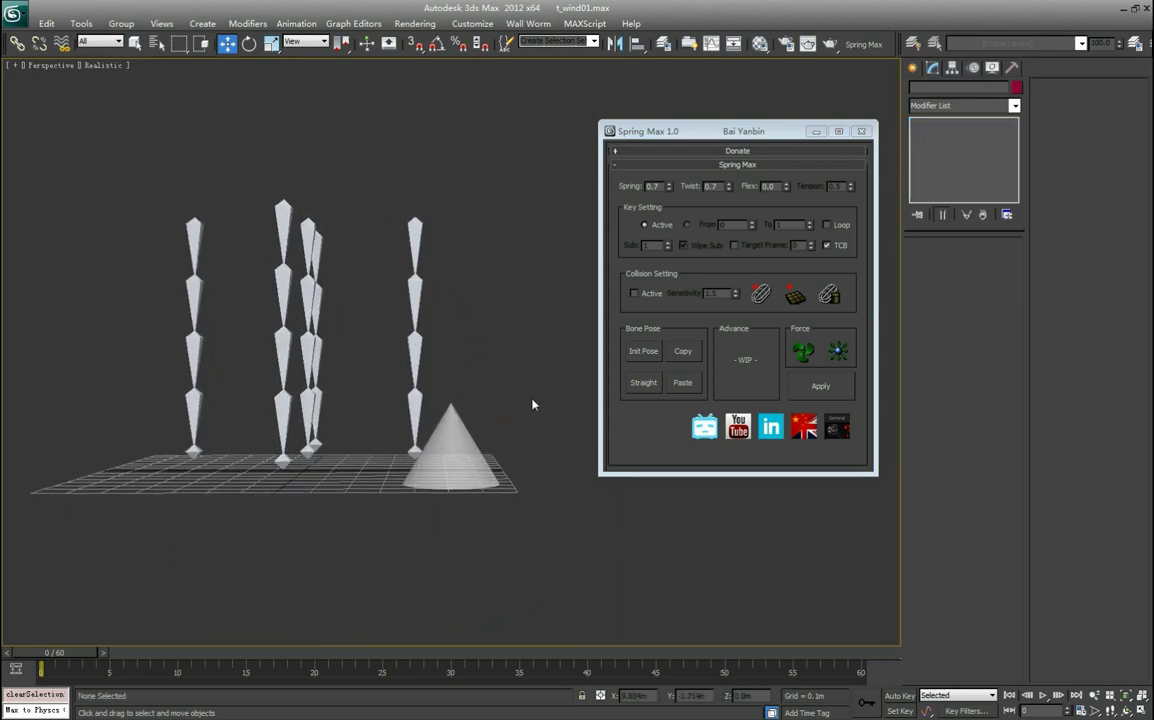
Rotate the wind cone so that its tip points sideways toward the bone chains
click(456, 421)
mouse_move(480, 341)
alt+middle_down()
mouse_move(469, 345)
mouse_move(476, 354)
alt+middle_up()
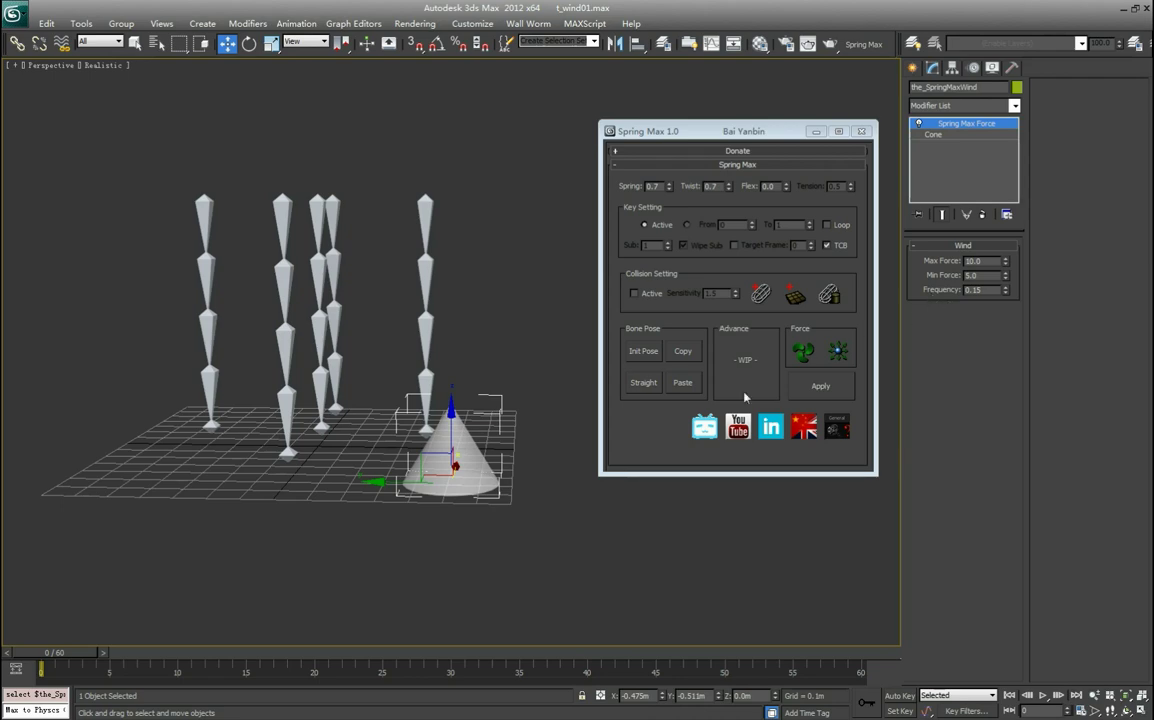
alt+middle_drag(560, 490, 464, 503)
key(e)
drag(421, 451, 442, 426)
alt+middle_drag(355, 500, 402, 390)
Move the wind cone up and away from the chains to about Y -1.043 m, Z 0.392 m at frame 0
key(w)
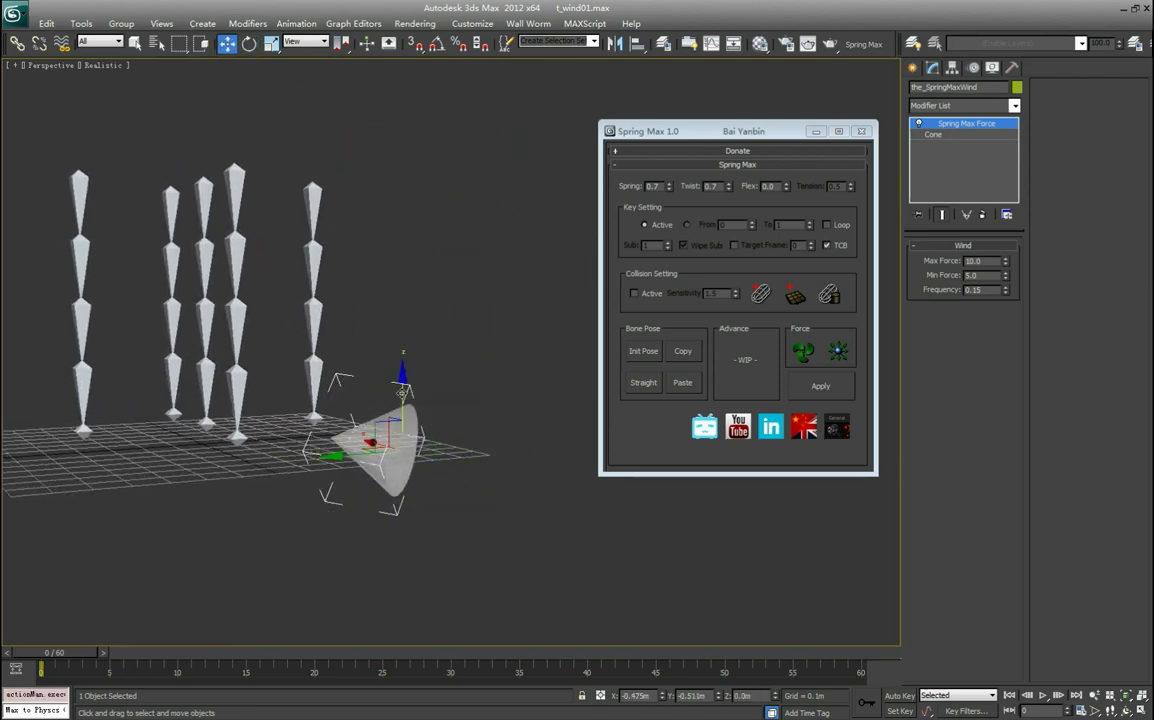
drag(402, 390, 527, 270)
alt+middle_drag(527, 270, 335, 445)
drag(75, 657, 48, 650)
alt+middle_drag(322, 610, 322, 571)
middle_drag(368, 443, 335, 451)
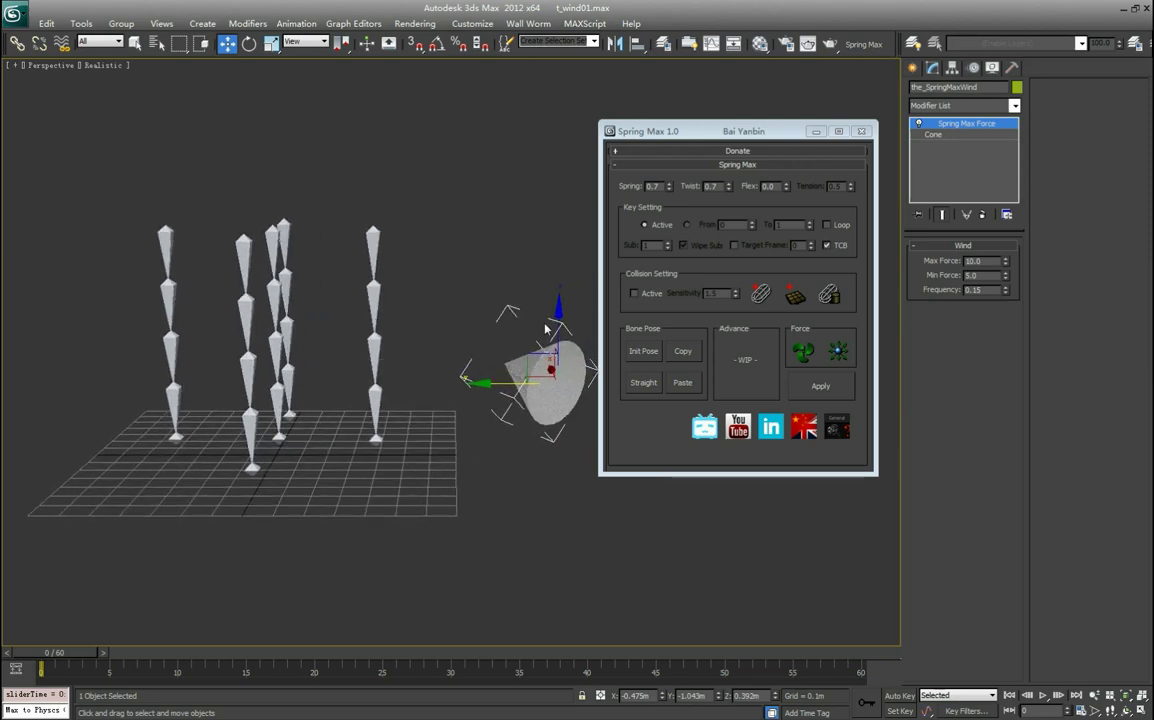
Select all the bones of the five chains and apply the Spring Max simulation to them
drag(118, 201, 392, 255)
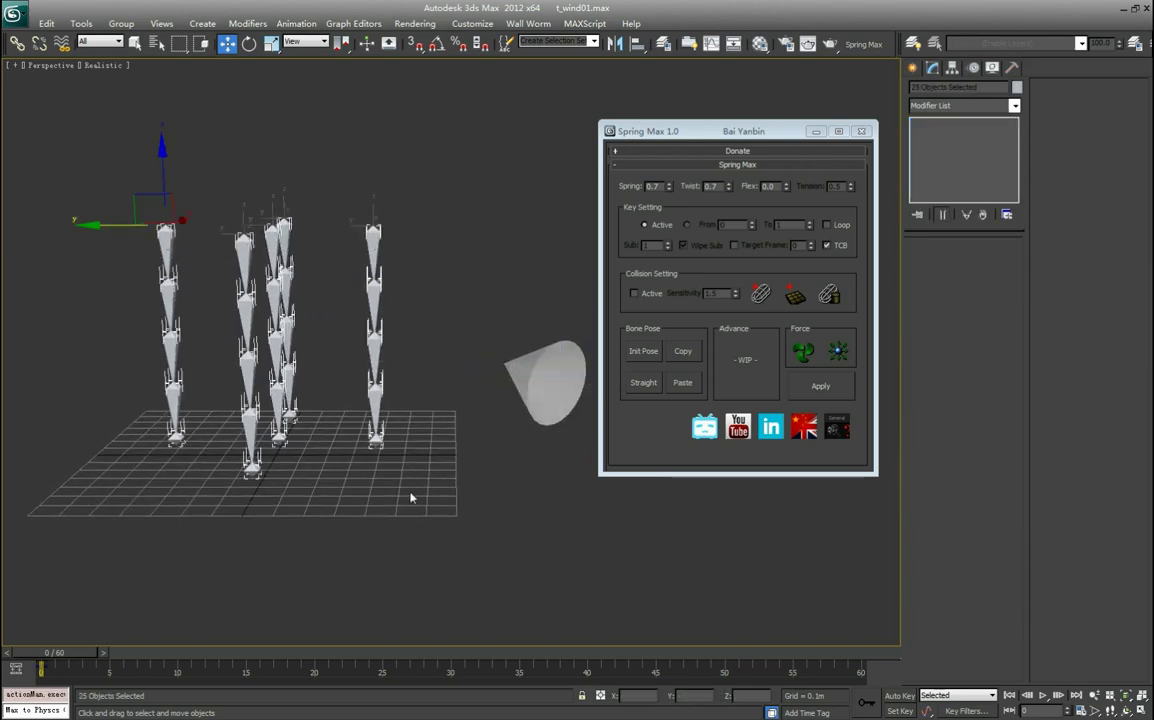
click(824, 387)
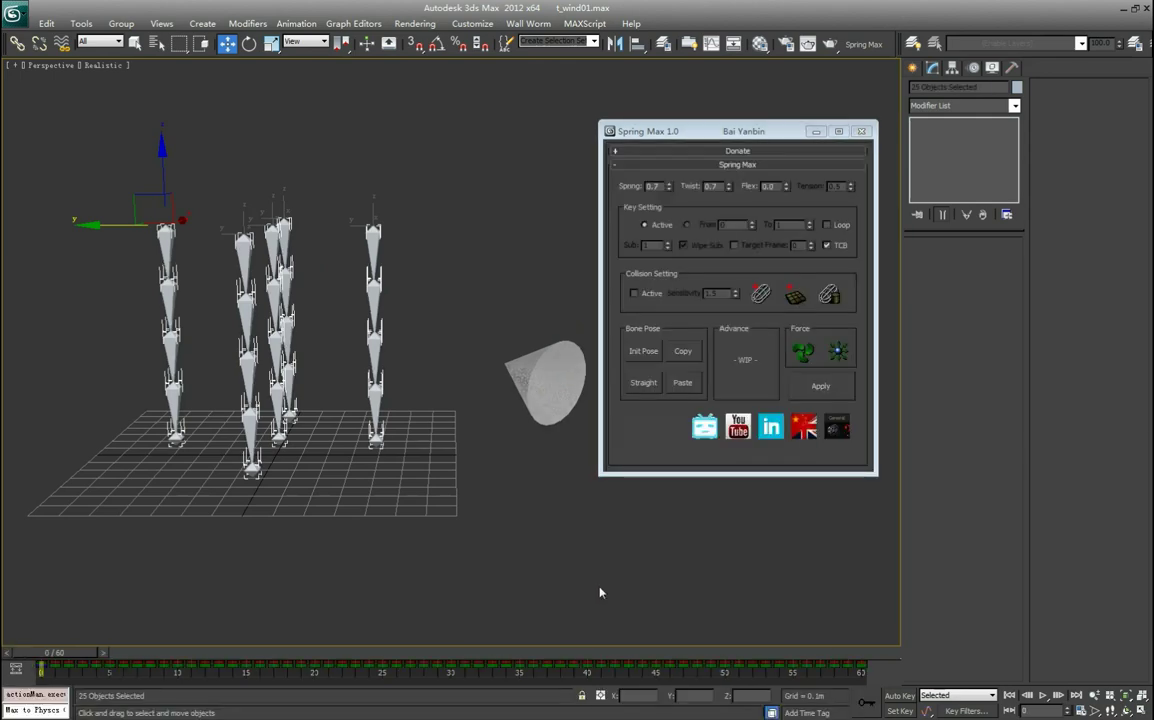
click(412, 541)
Play the animation and examine from several angles how the chains react to the wind
click(1042, 695)
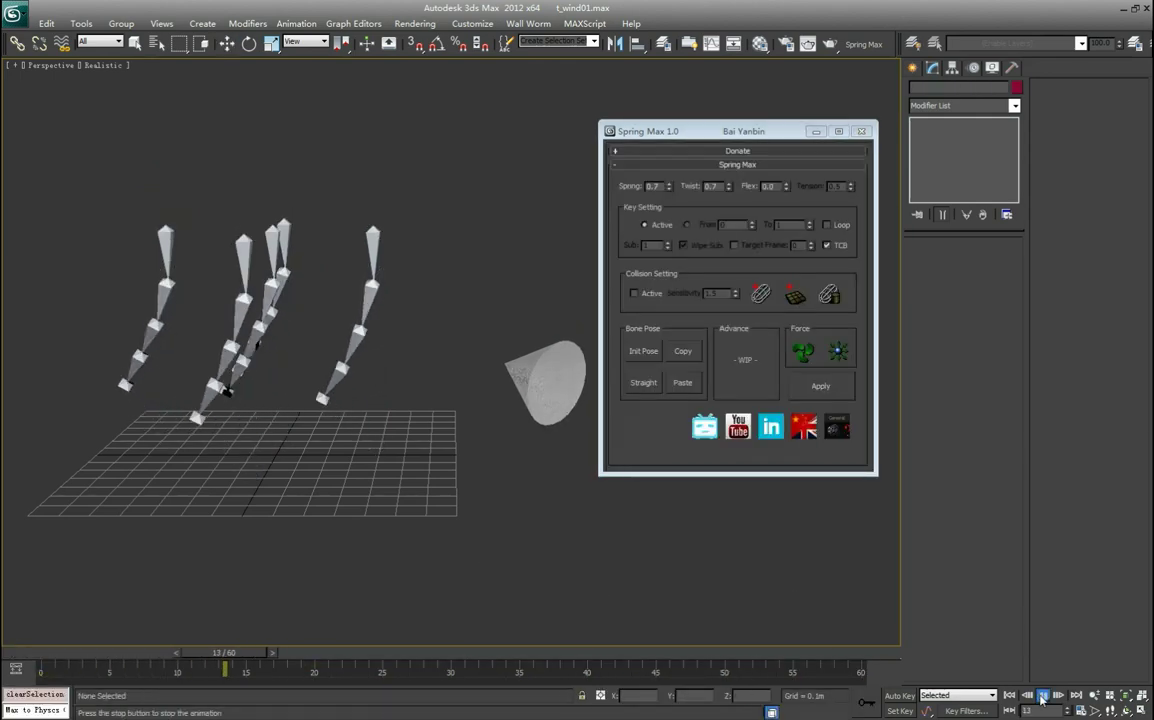
alt+middle_drag(435, 592, 394, 497)
scroll(394, 497, down, 3)
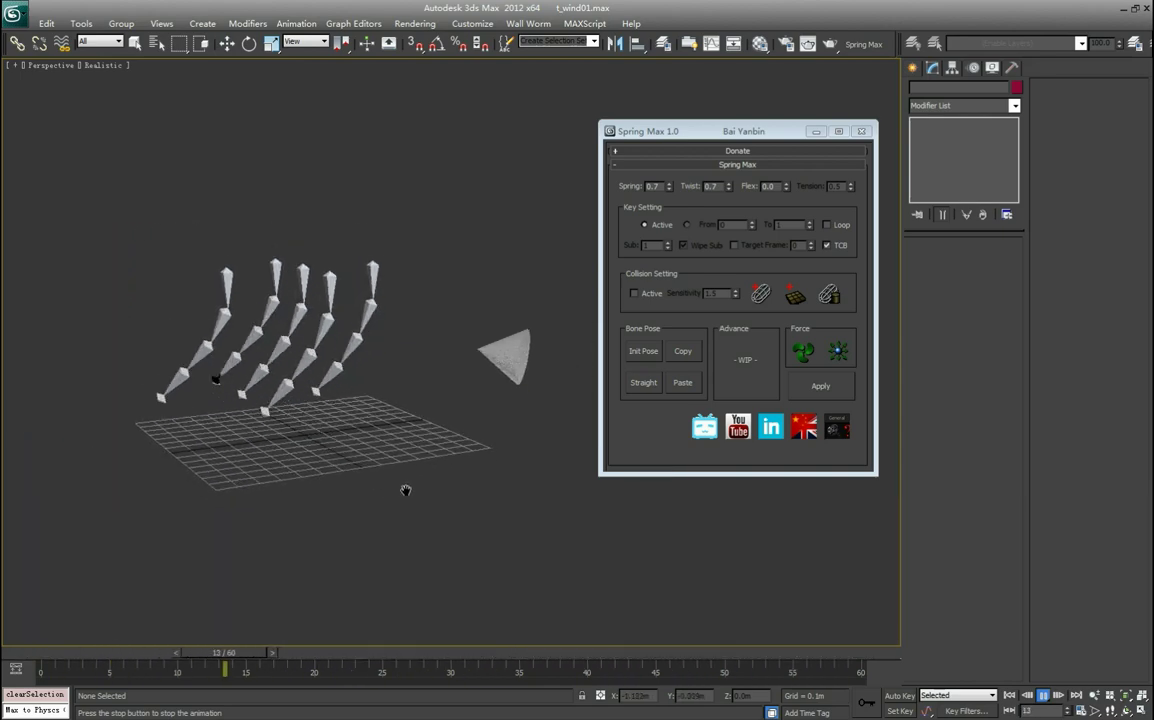
alt+middle_drag(438, 411, 405, 490)
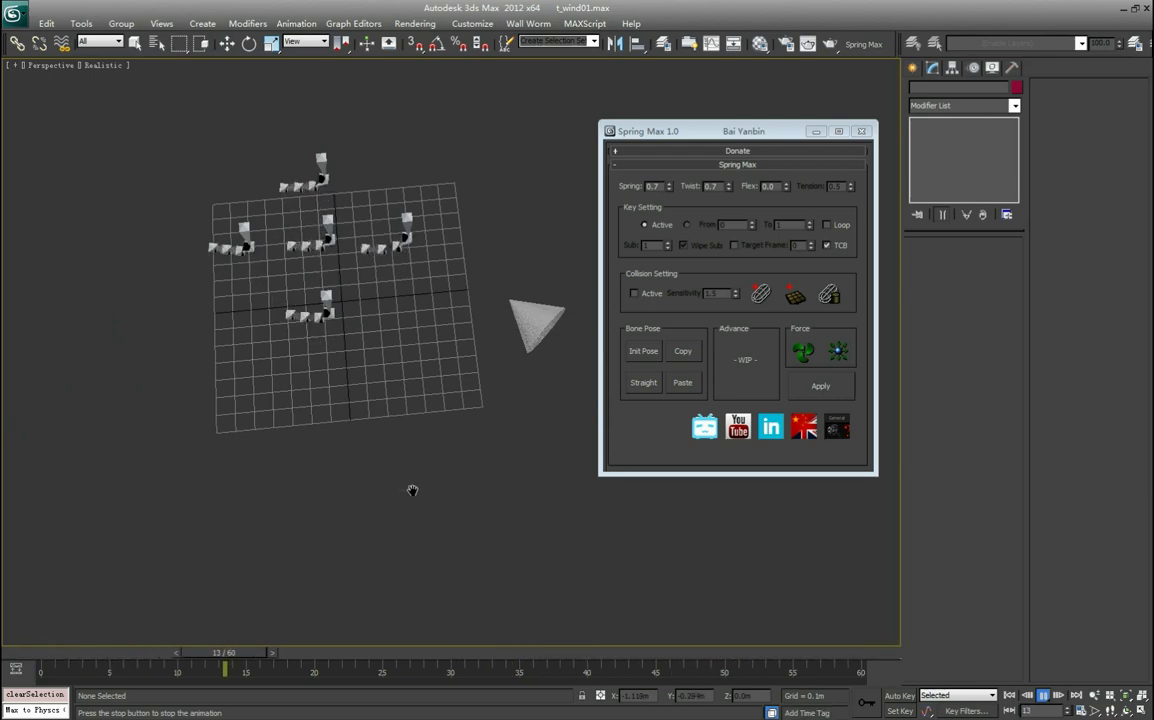
click(1042, 697)
Select the wind force, return to frame 0 and turn on Auto Key
key(w)
middle_drag(376, 446, 358, 511)
click(515, 397)
alt+middle_drag(545, 470, 500, 478)
drag(360, 651, 60, 652)
click(898, 696)
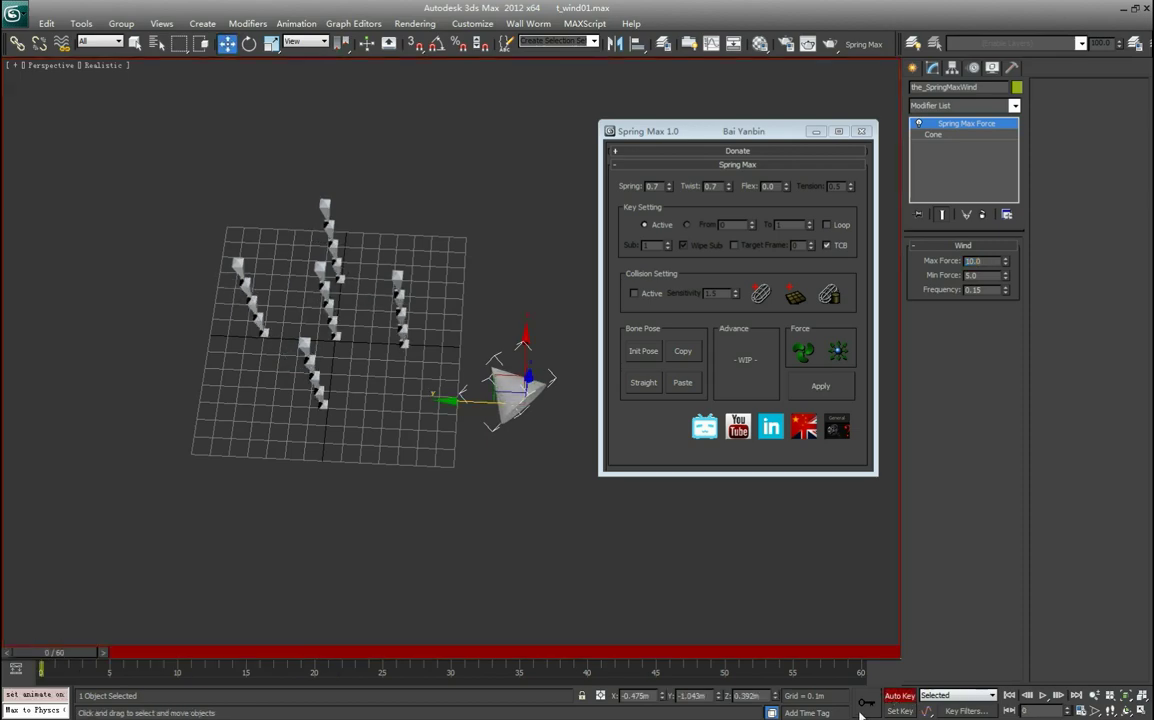
At frame 20, key the wind cone in a new position with its rotation at about X -125.8, Y 45.7, Z -7.8 degrees
drag(85, 660, 314, 652)
key(e)
drag(541, 480, 580, 481)
key(w)
drag(525, 353, 528, 228)
alt+middle_drag(528, 228, 510, 150)
drag(529, 227, 452, 218)
key(e)
alt+middle_drag(432, 386, 381, 412)
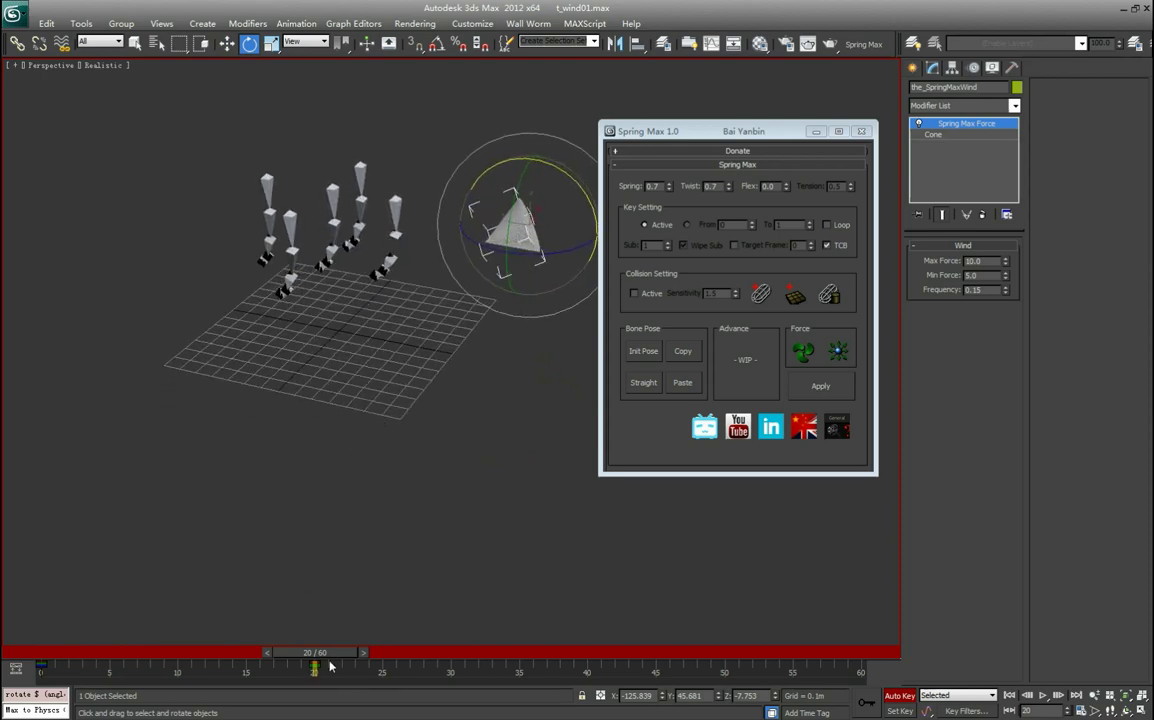
Return to frame 0, select all the bone chains and reapply the spring simulation with the animated wind cone
drag(316, 652, 40, 630)
alt+middle_drag(215, 442, 218, 408)
drag(196, 201, 422, 255)
alt+middle_drag(343, 430, 343, 466)
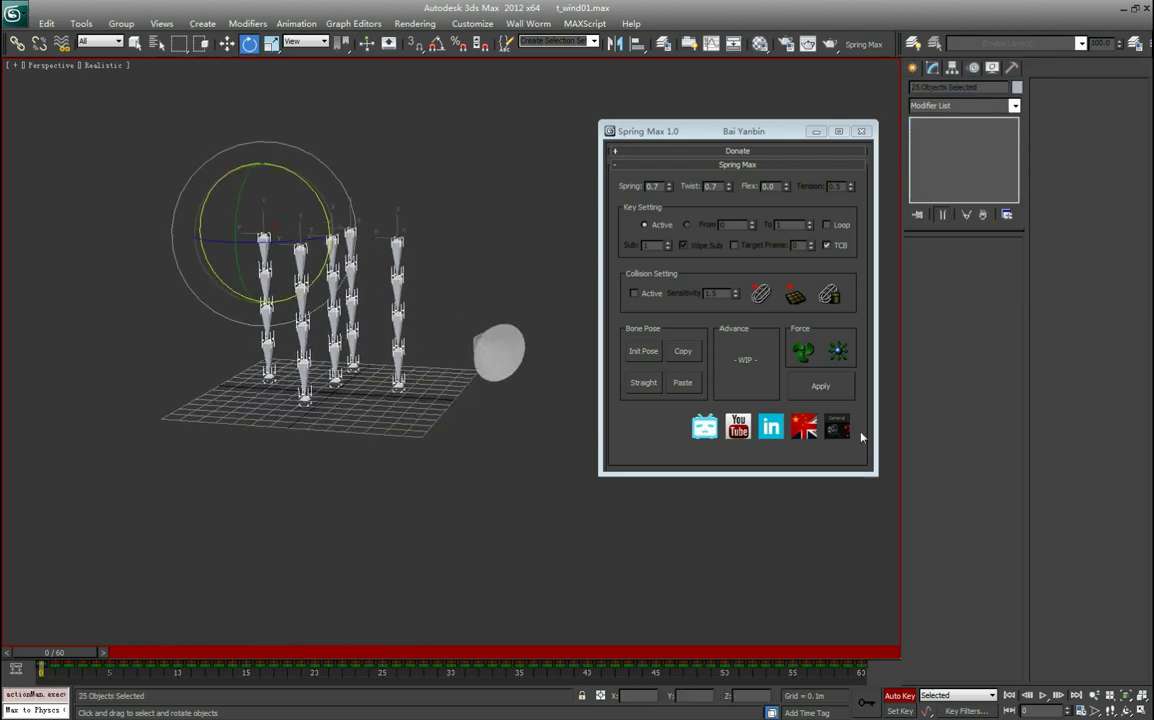
click(820, 386)
Play the animation and examine how the chains follow the changing wind direction
click(1043, 696)
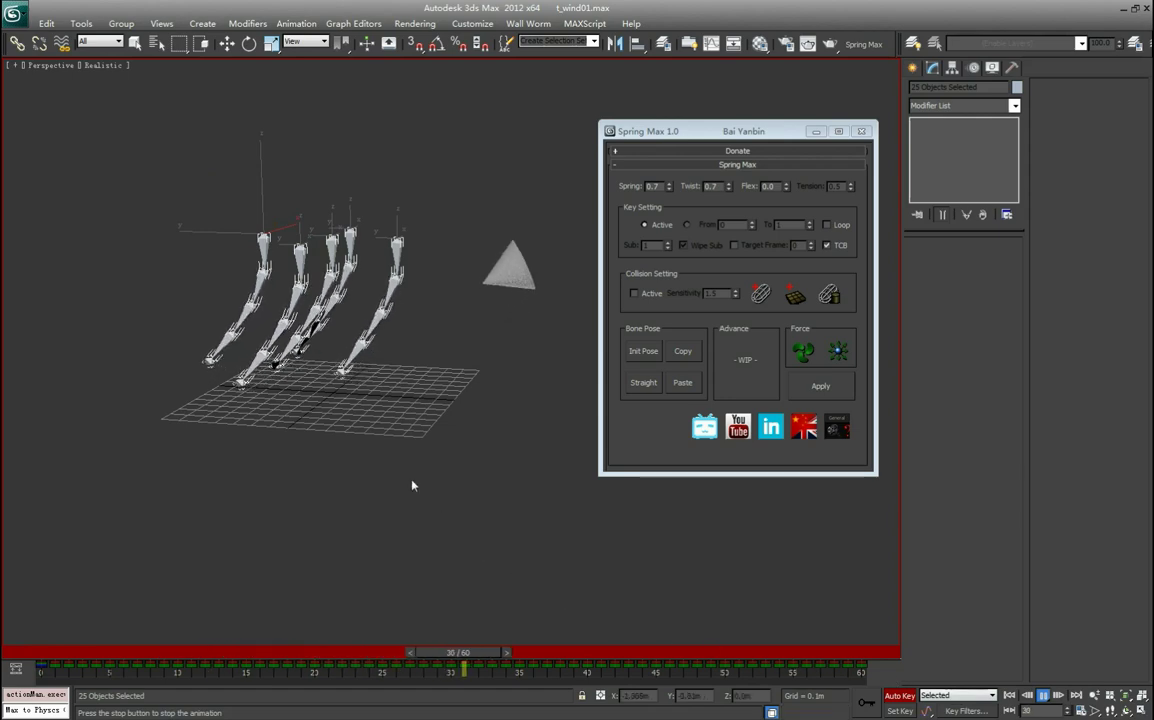
alt+middle_drag(399, 466, 458, 515)
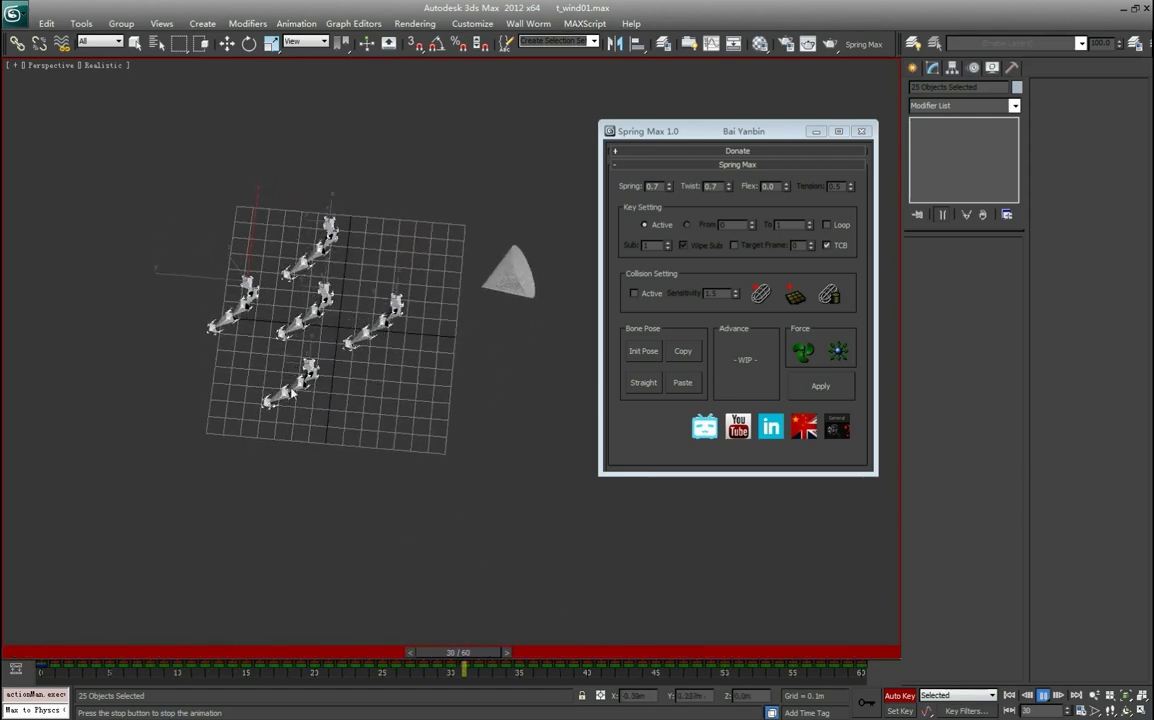
alt+middle_drag(438, 571, 456, 490)
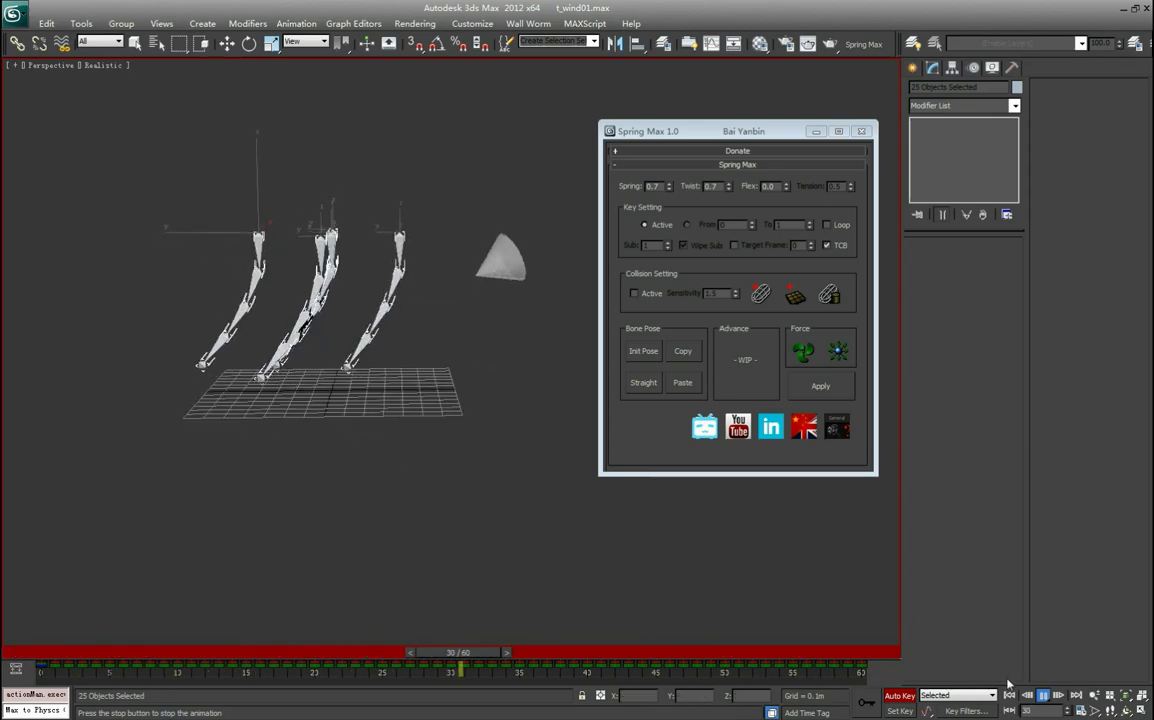
click(1044, 697)
Select the wind force and key its Max Force and Min Force to 0 at frame 30
drag(464, 214, 532, 310)
drag(257, 655, 330, 658)
alt+middle_drag(350, 555, 372, 500)
alt+middle_drag(468, 508, 472, 528)
middle_drag(472, 528, 474, 556)
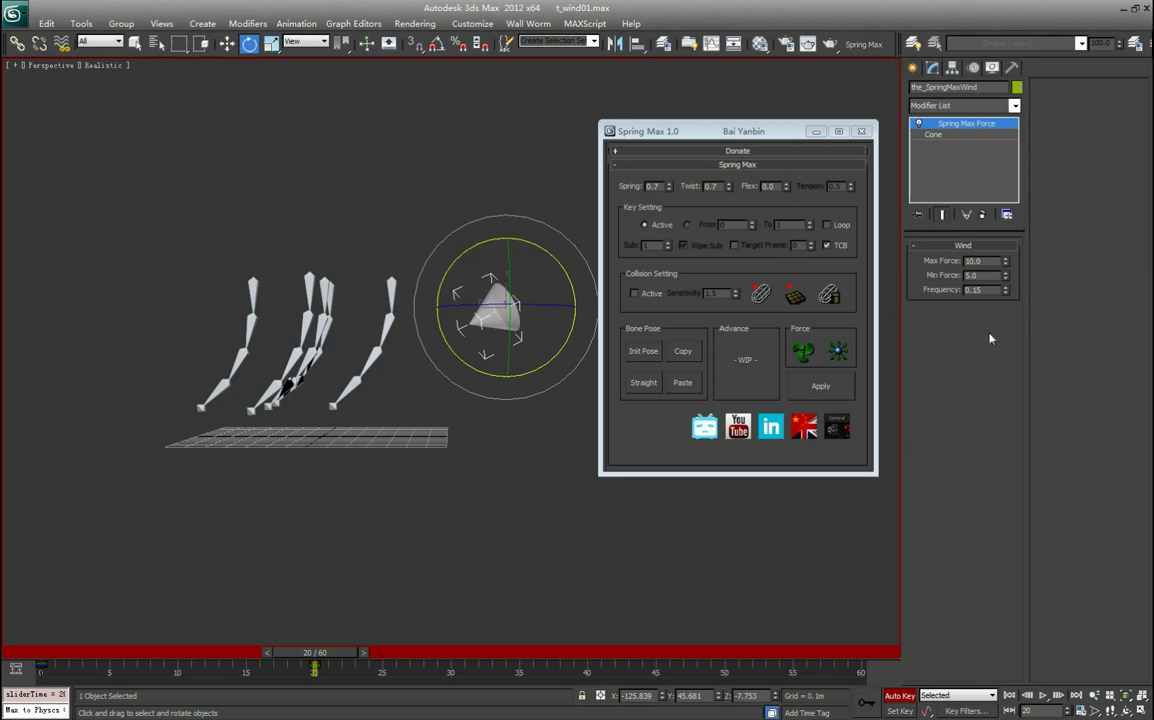
scroll(491, 563, up, 3)
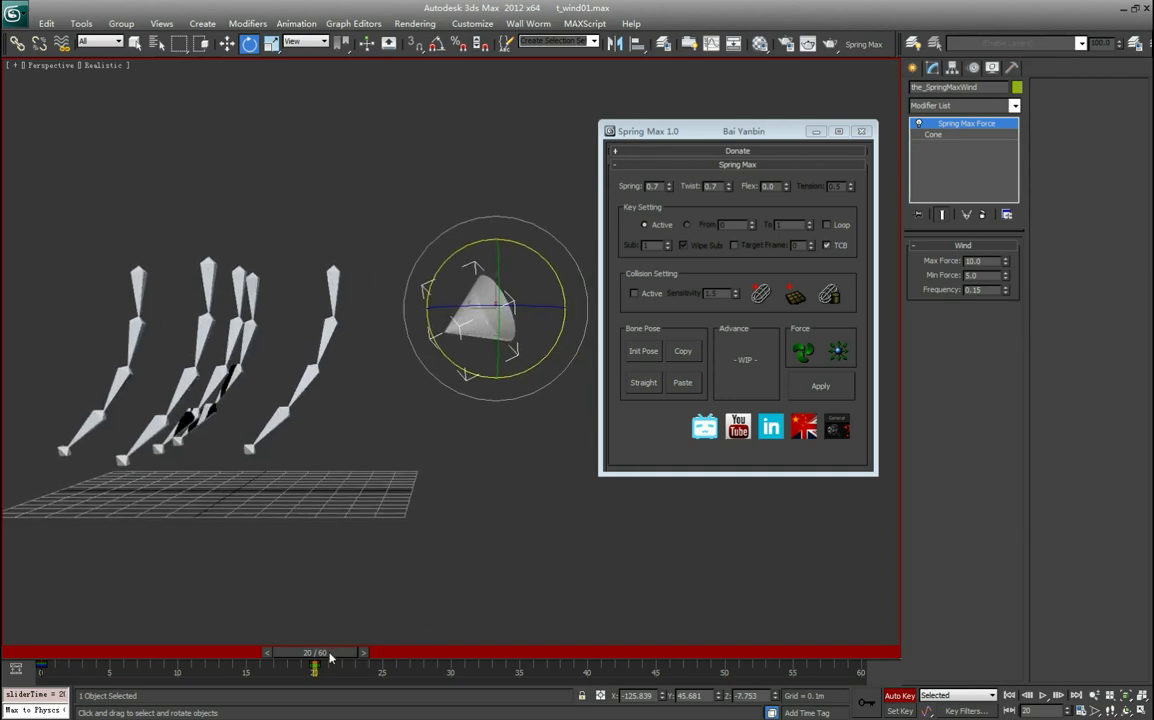
drag(330, 657, 450, 678)
key(e)
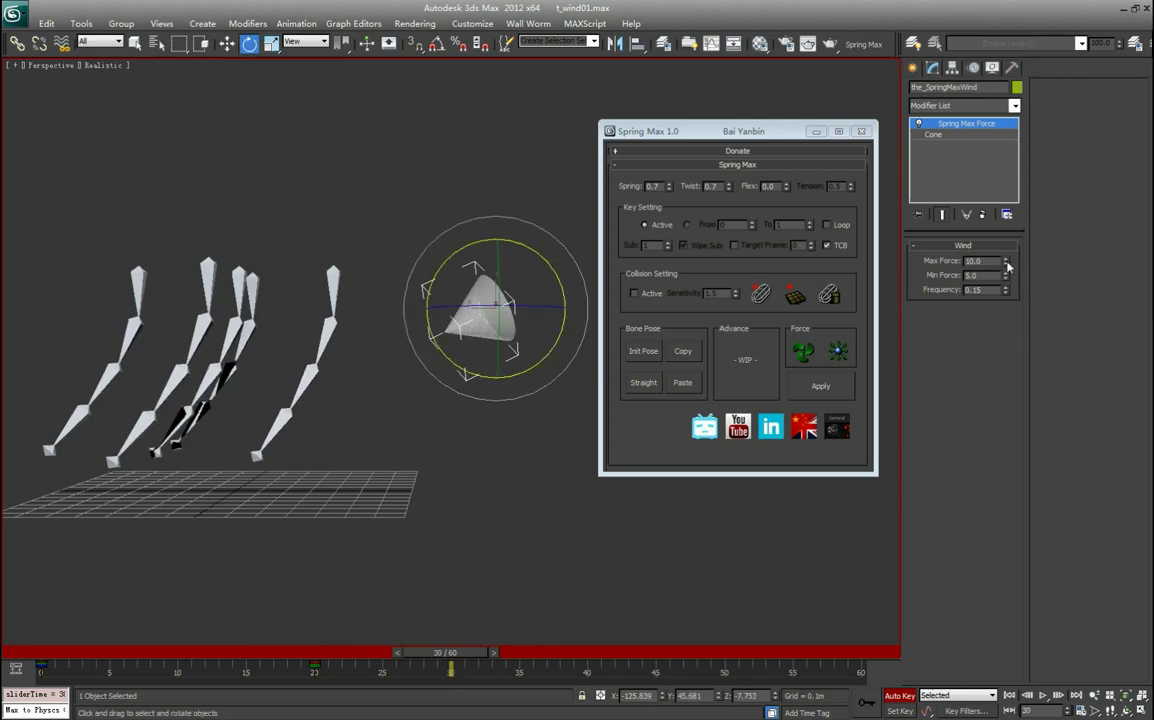
double_click(992, 261)
text(0)
key(Return)
At frame 20, key the wind's Max Force to 10 and Min Force to 5
drag(441, 655, 313, 653)
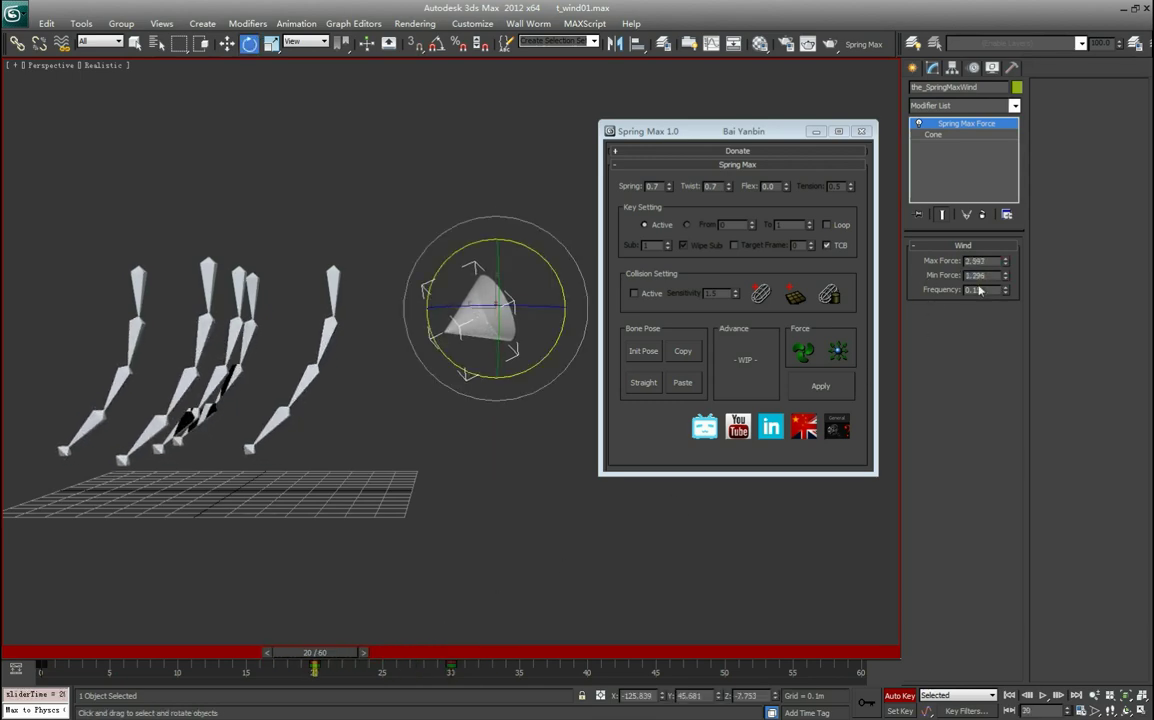
drag(989, 261, 849, 259)
text(10)
key(Return)
drag(989, 276, 845, 278)
text(5)
key(Return)
Advance to frame 40 and key the wind's Max Force and Min Force at 0
drag(328, 657, 467, 670)
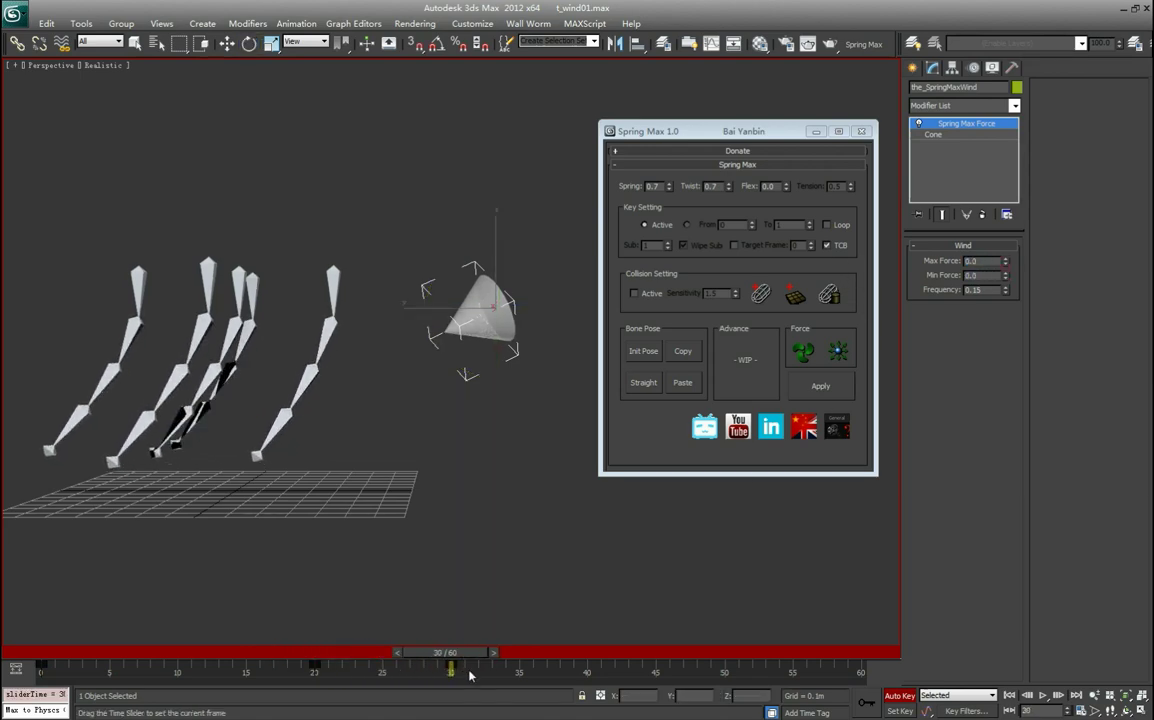
key(e)
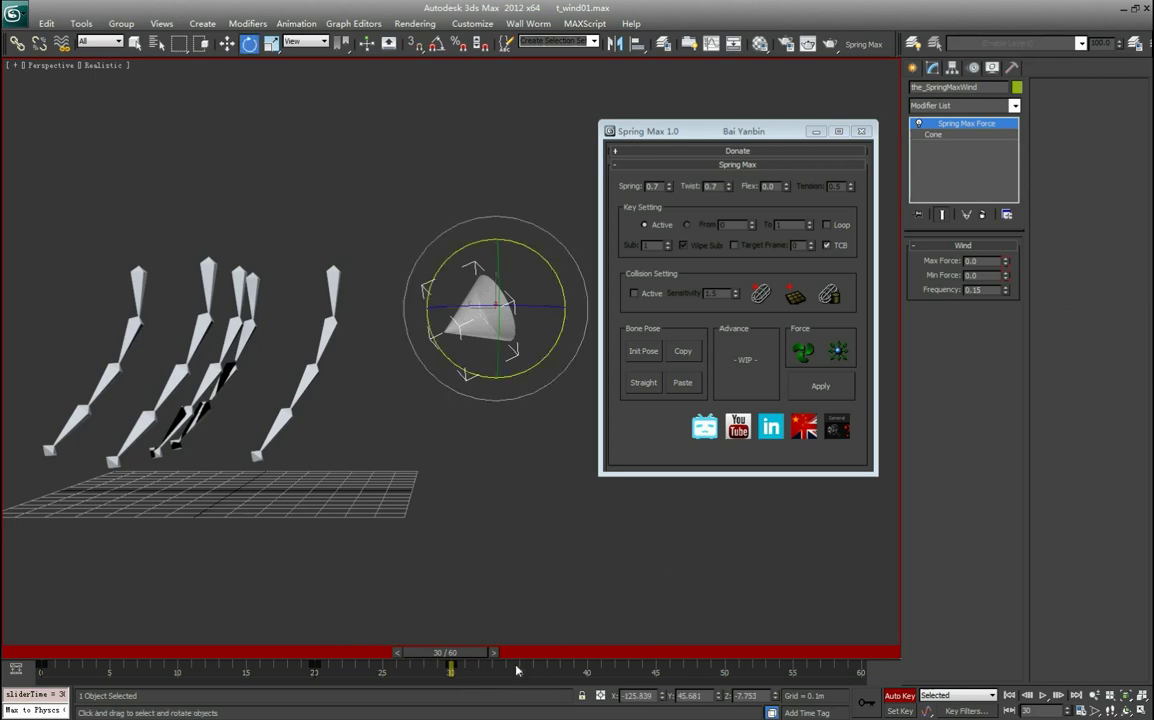
drag(453, 655, 590, 655)
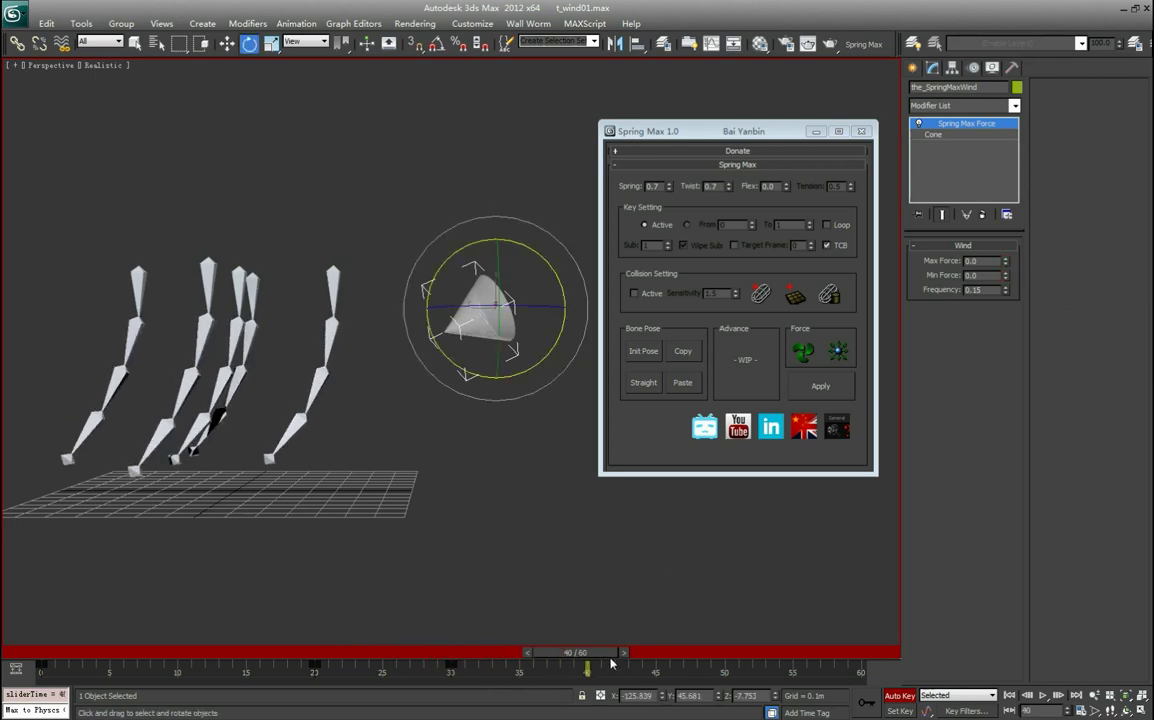
click(1006, 259)
At frame 50, key the wind's Max Force to 20, Min Force to 10 and Frequency to 0.3
drag(599, 657, 724, 655)
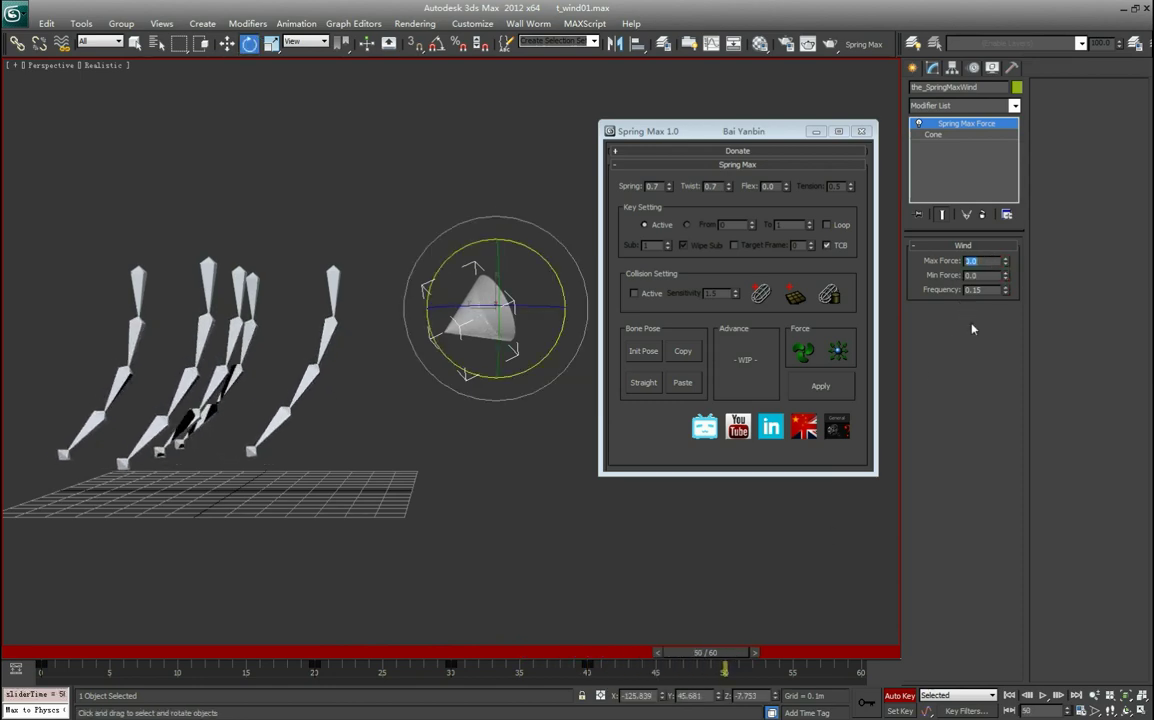
text(20)
key(Return)
key(Tab)
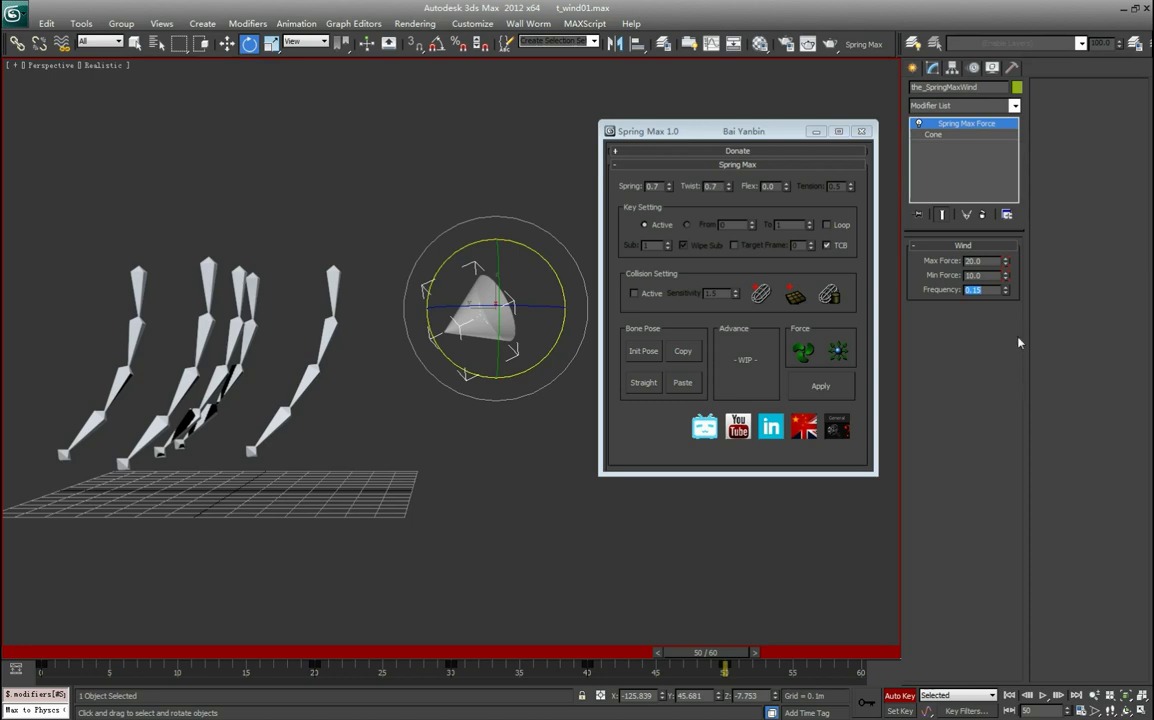
text(0.3)
key(Return)
Go back to frame 40 and key the wind's Frequency at 0.15
middle_drag(376, 540, 428, 532)
drag(738, 653, 578, 655)
text(e0.15)
key(Return)
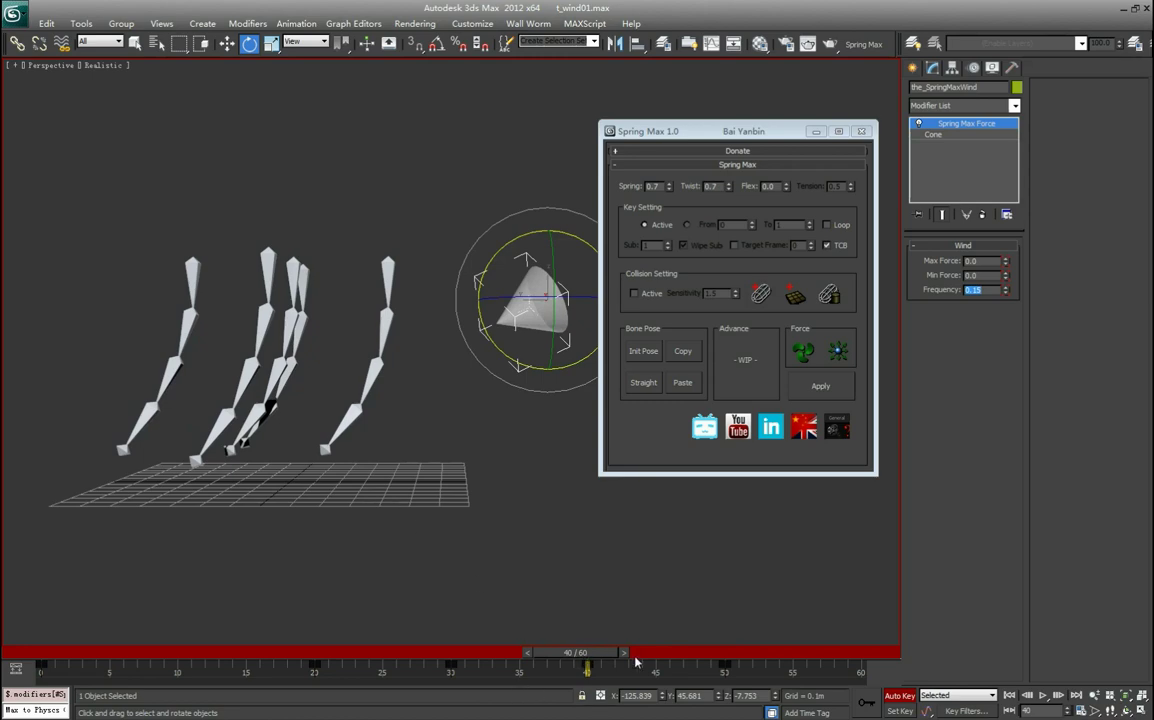
Return to frame 0, select all the bone chains and recalculate the spring simulation with the keyed wind strength
drag(590, 655, 98, 520)
drag(134, 240, 443, 288)
key(ctrl+Page_Down)
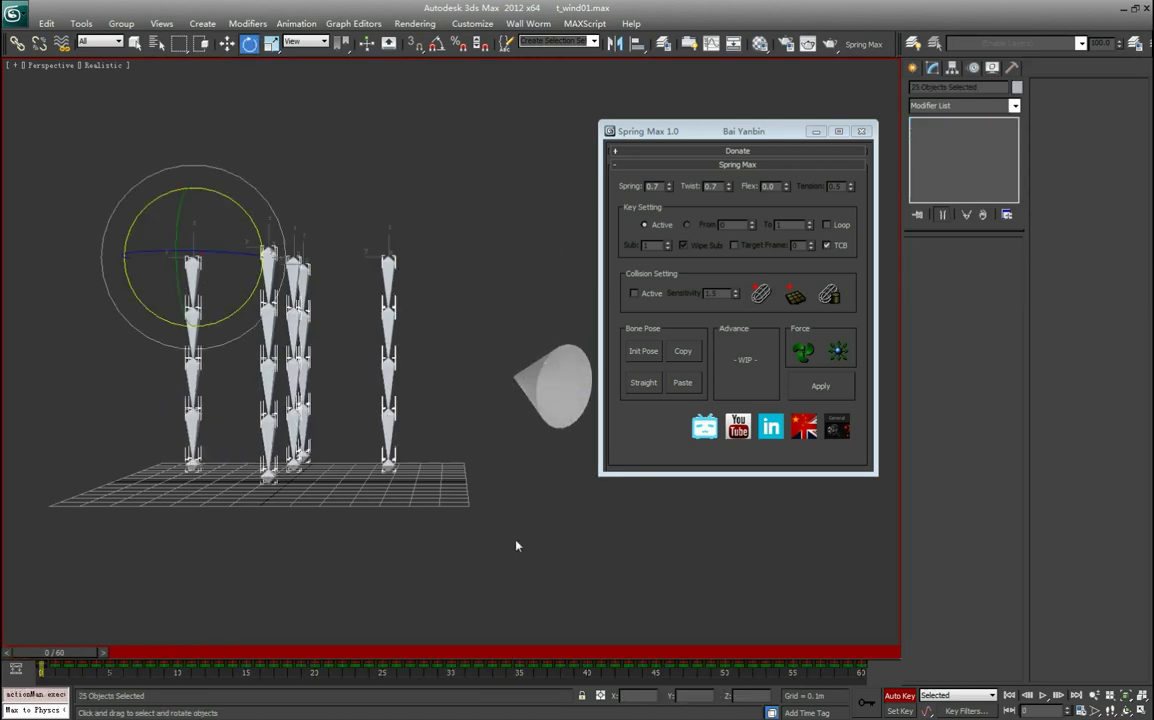
click(822, 388)
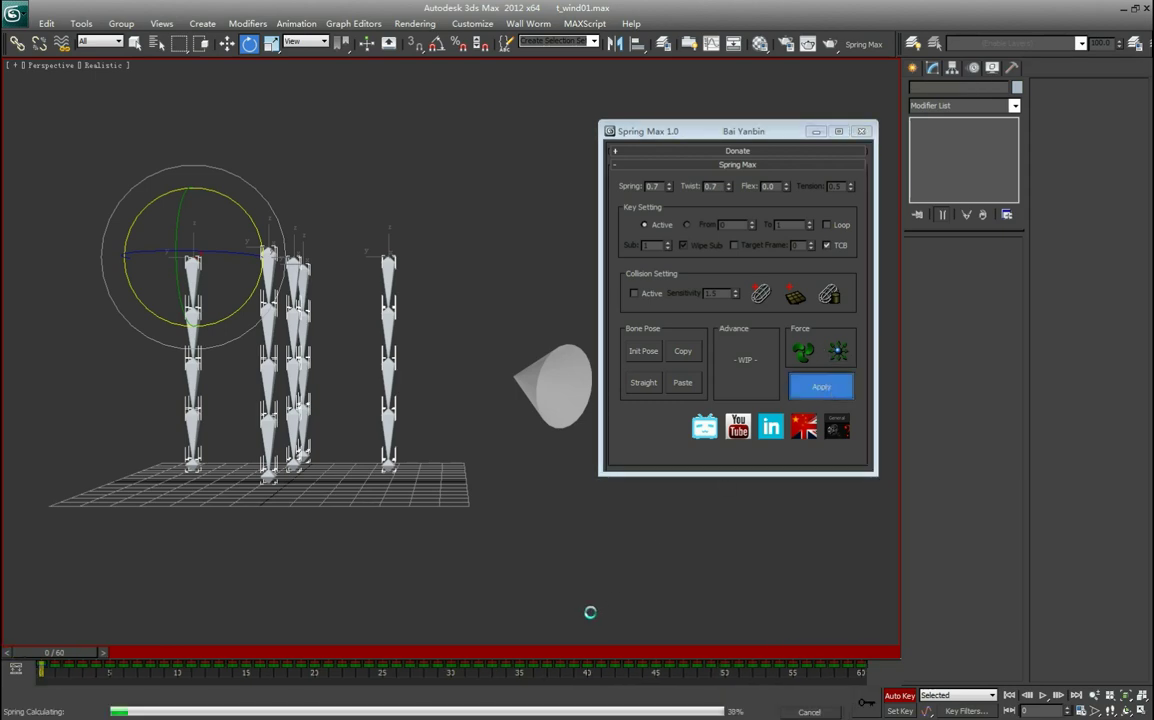
click(659, 617)
Play the animation and examine the chains' motion alongside the selected wind force's changing parameters
click(1042, 695)
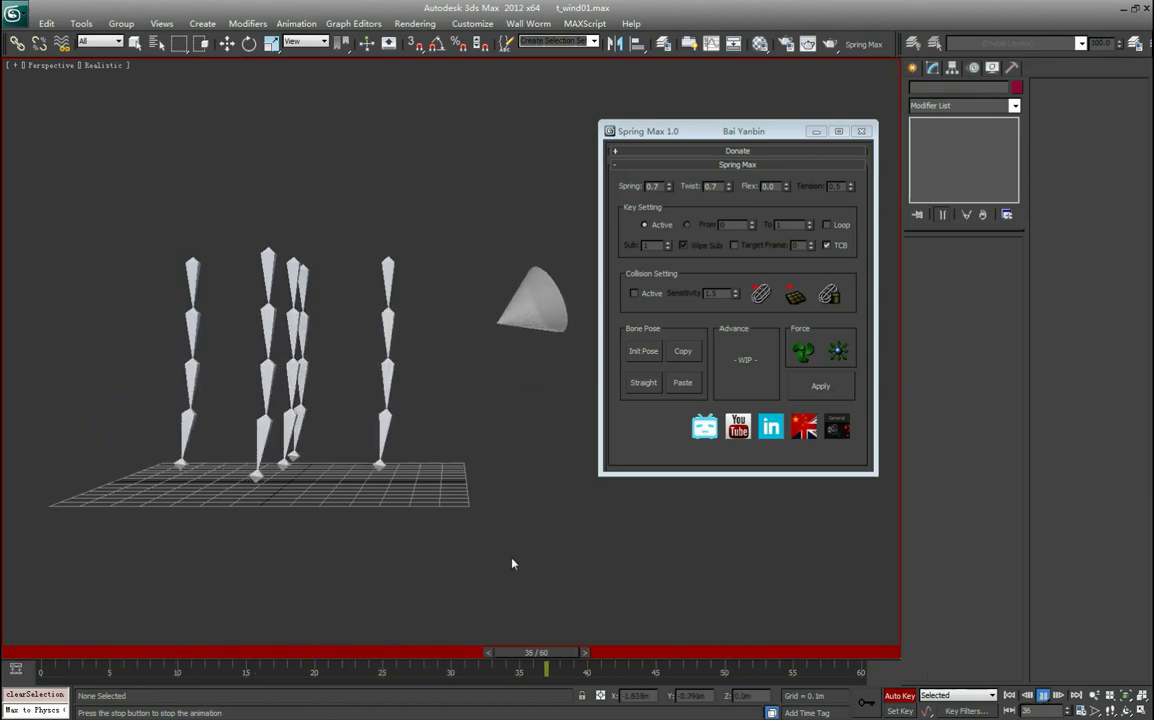
alt+middle_drag(294, 482, 364, 438)
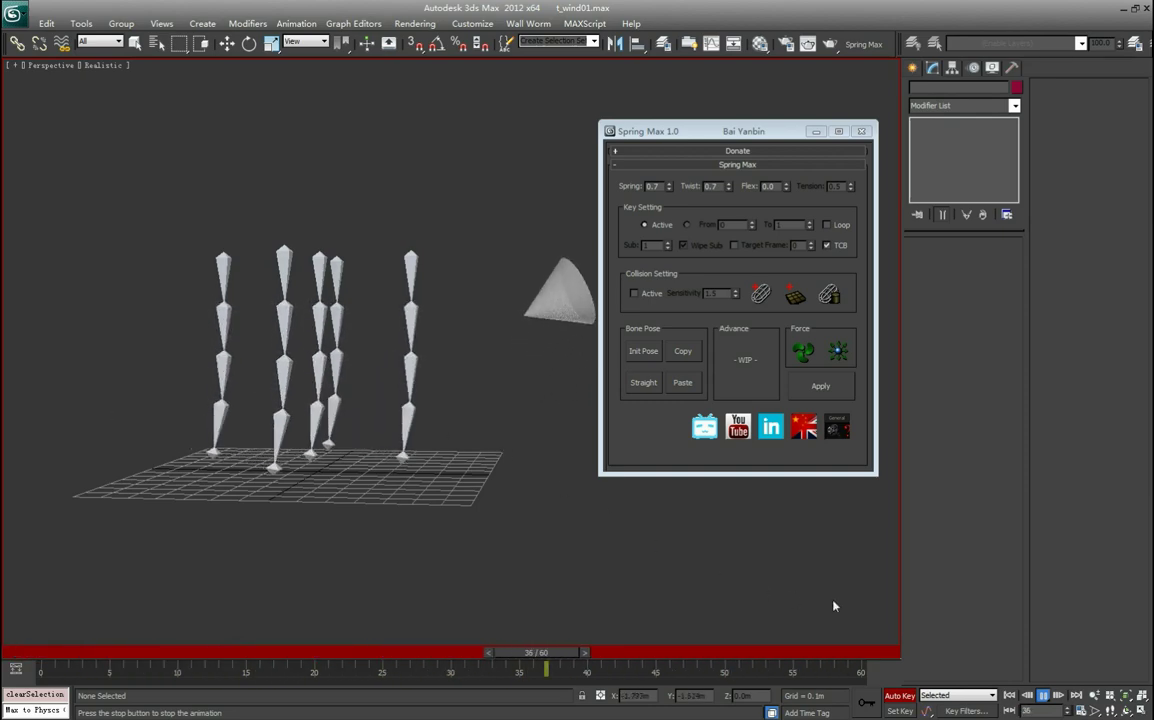
key(e)
click(568, 312)
click(1043, 697)
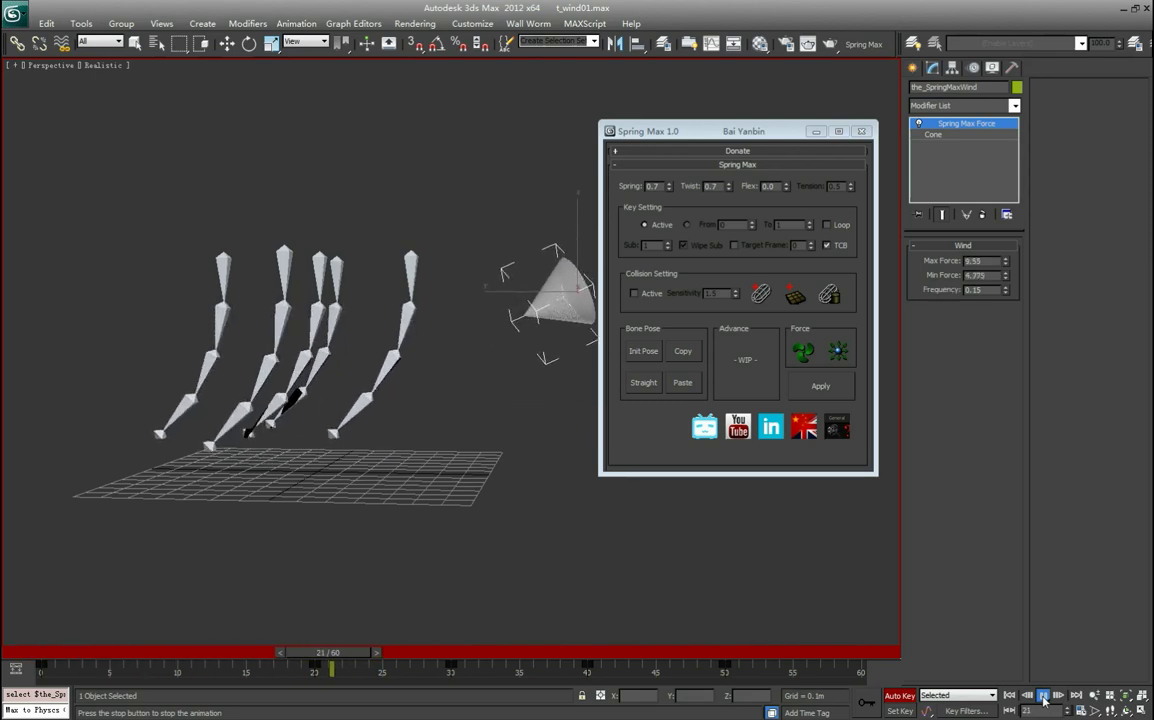
click(1043, 697)
Select the wind cone and delete it from the scene
middle_drag(604, 578, 550, 560)
click(423, 495)
drag(453, 500, 558, 312)
key(Delete)
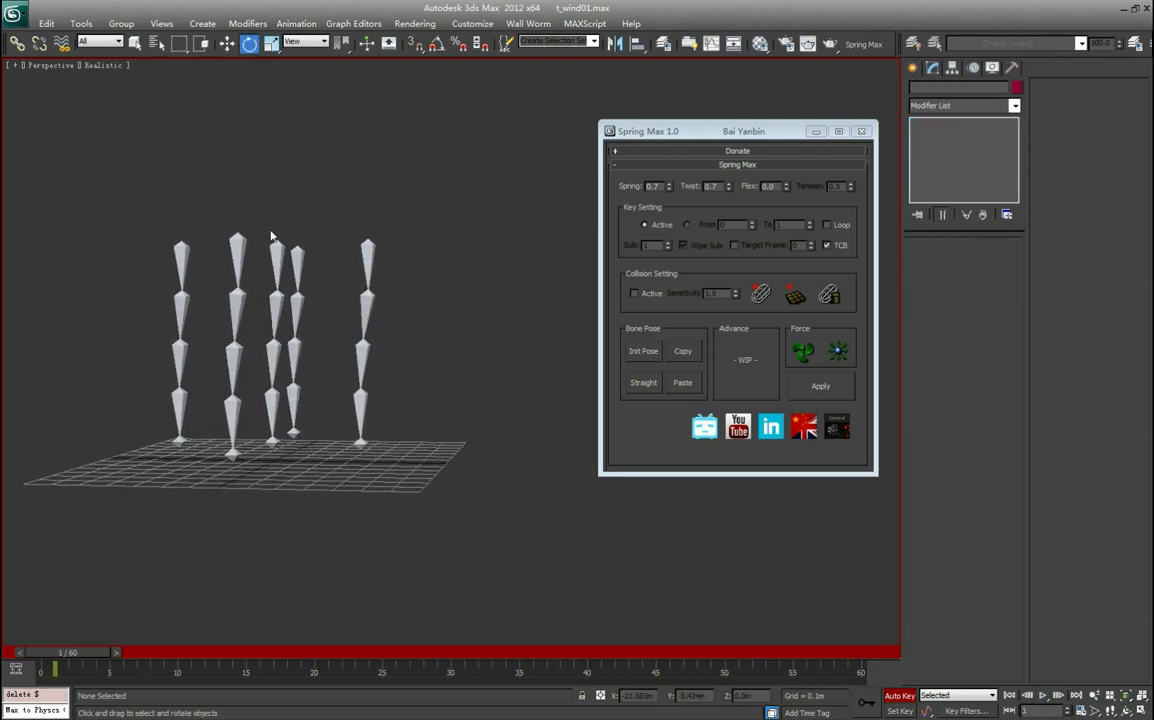
Add the plugin's explosion force to the scene and clear the bone chains' existing keys after frame 0
click(838, 355)
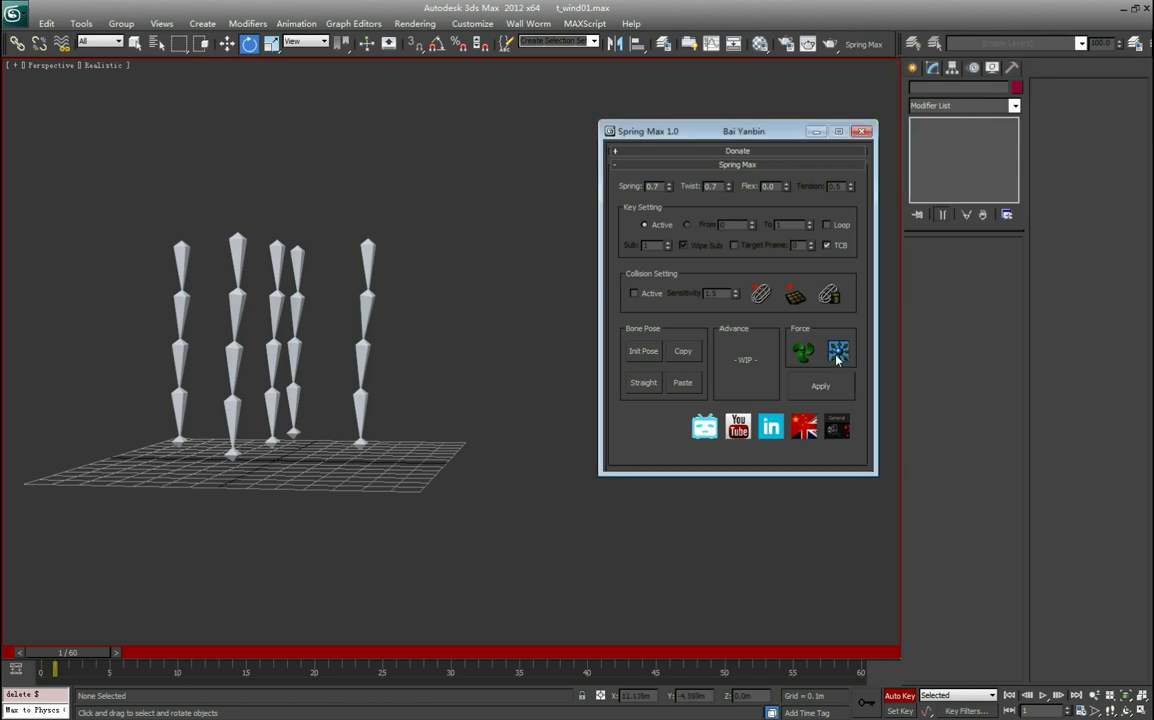
drag(116, 198, 414, 275)
drag(885, 668, 493, 697)
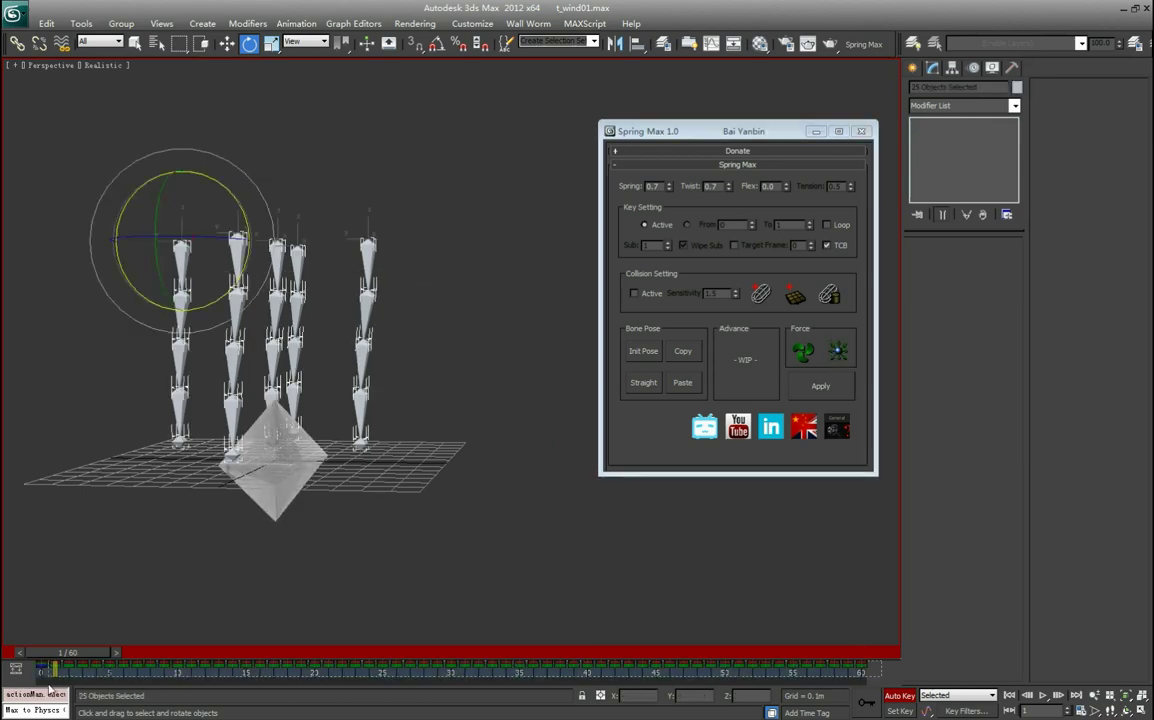
Select the explosion force at the grid centre and examine its parameters and its placement among the chains
alt+middle_drag(383, 359, 465, 428)
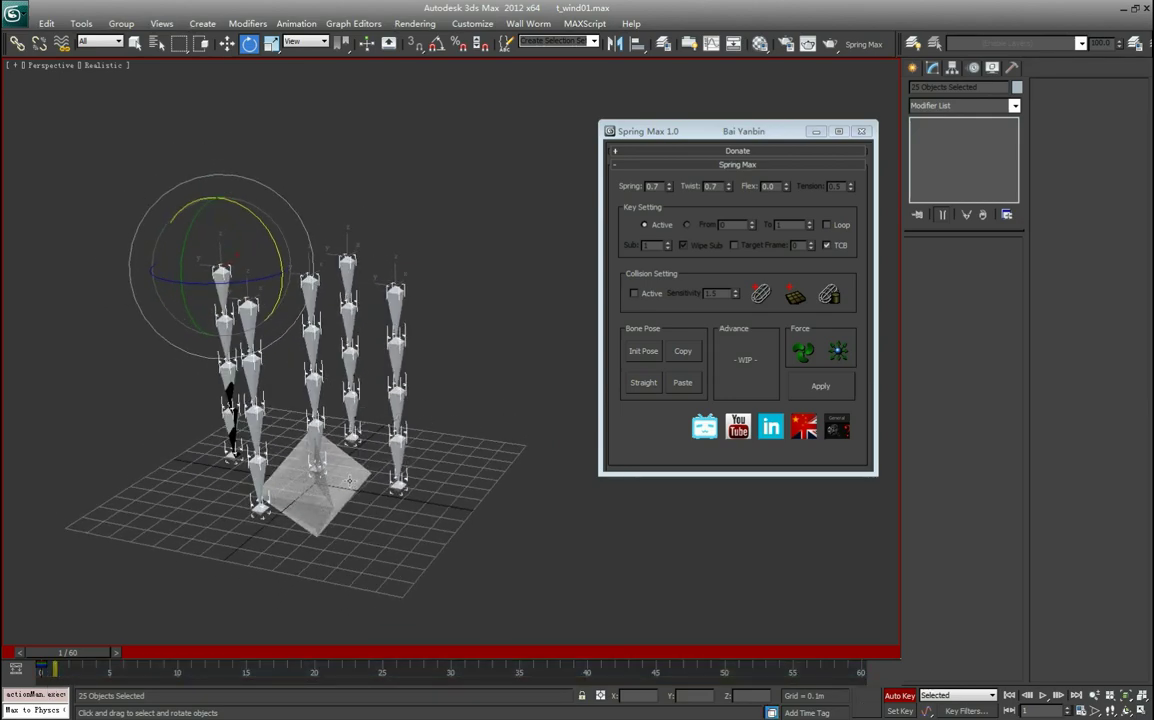
click(360, 500)
alt+middle_drag(410, 456, 452, 443)
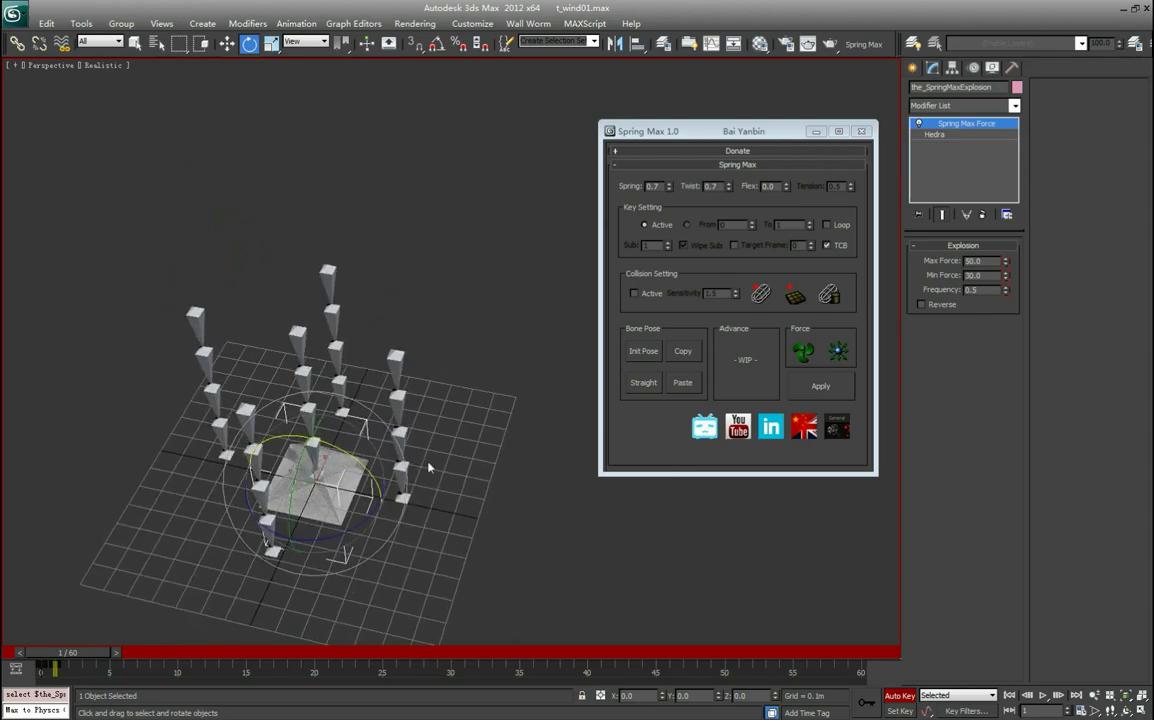
alt+middle_drag(461, 487, 388, 447)
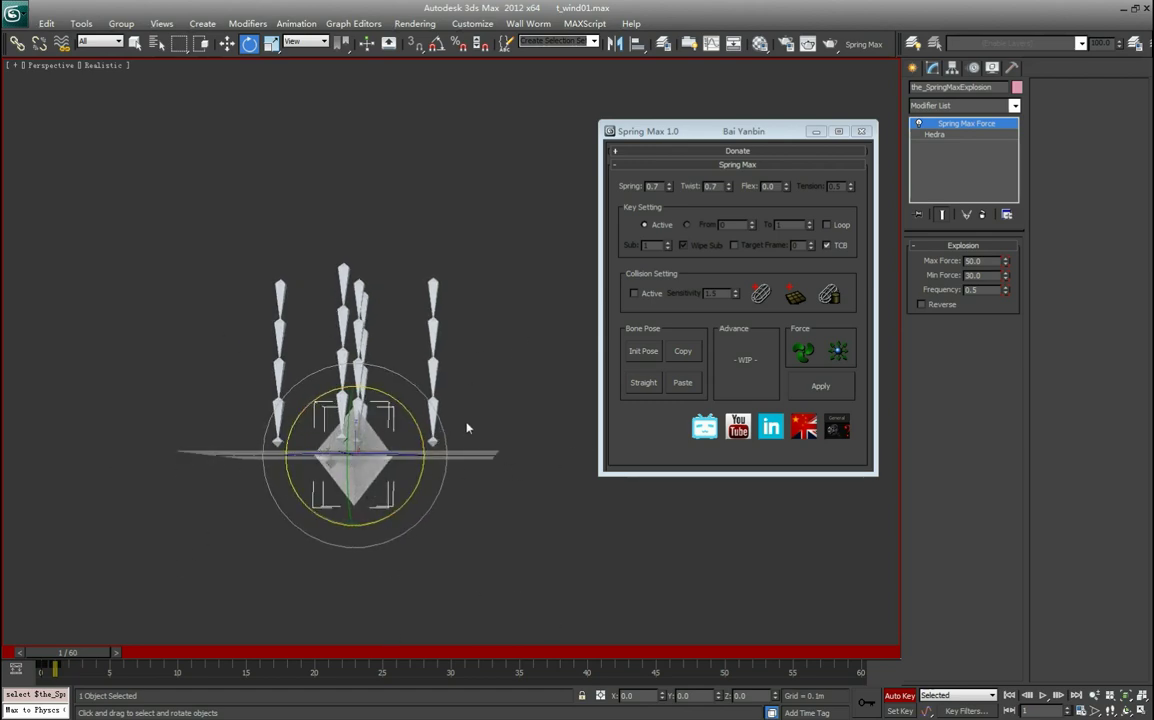
mouse_move(466, 428)
alt+middle_down()
mouse_move(451, 412)
mouse_move(457, 423)
mouse_move(447, 421)
alt+middle_up()
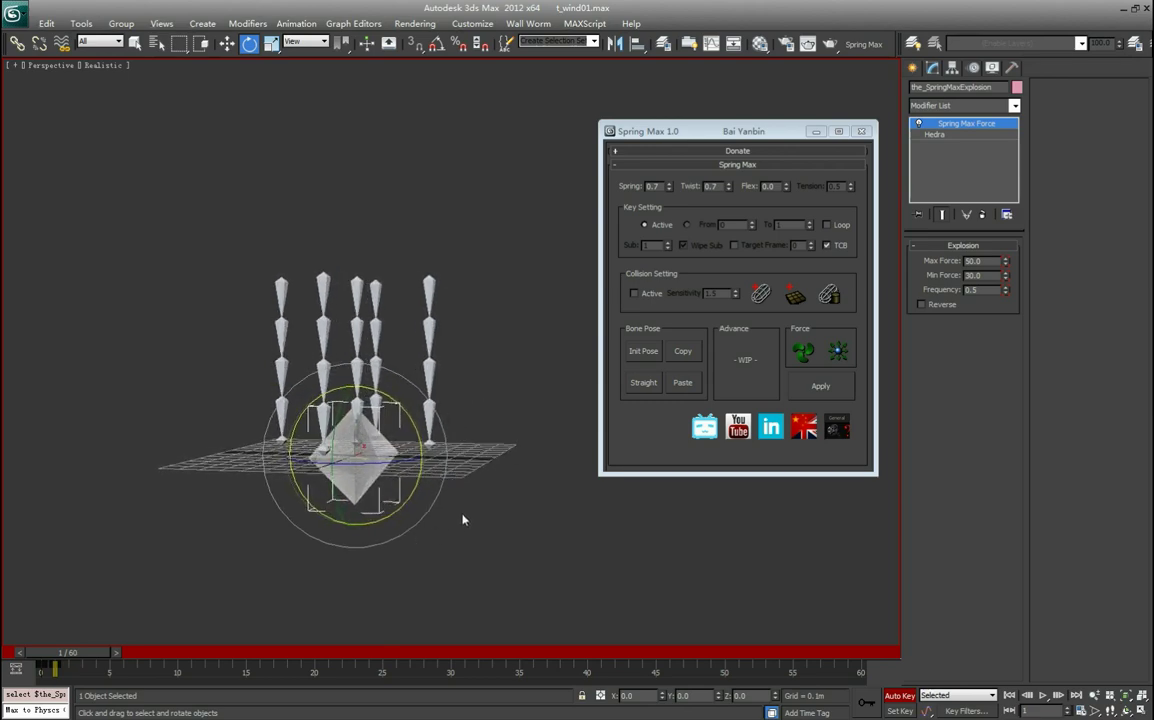
Delete the centre bone chain standing directly over the explosion force
alt+middle_drag(454, 535, 428, 537)
drag(367, 298, 368, 300)
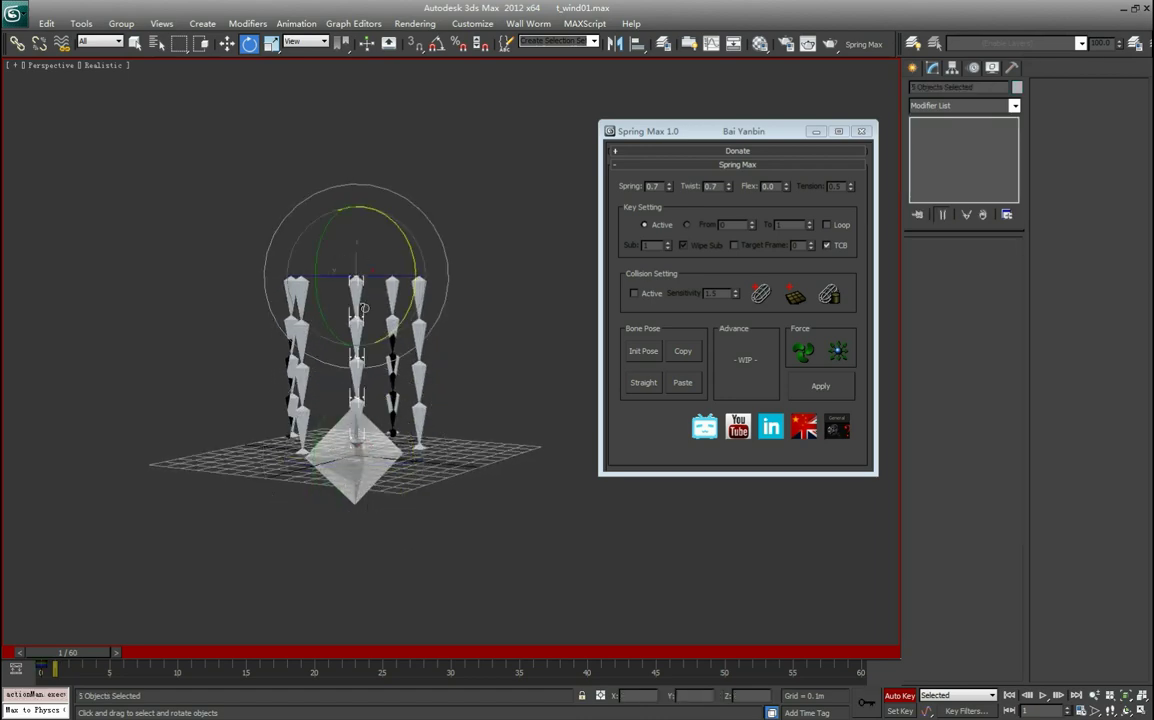
key(Delete)
Raise the explosion force between the four remaining chains to a Z height of about 0.40 m
click(357, 461)
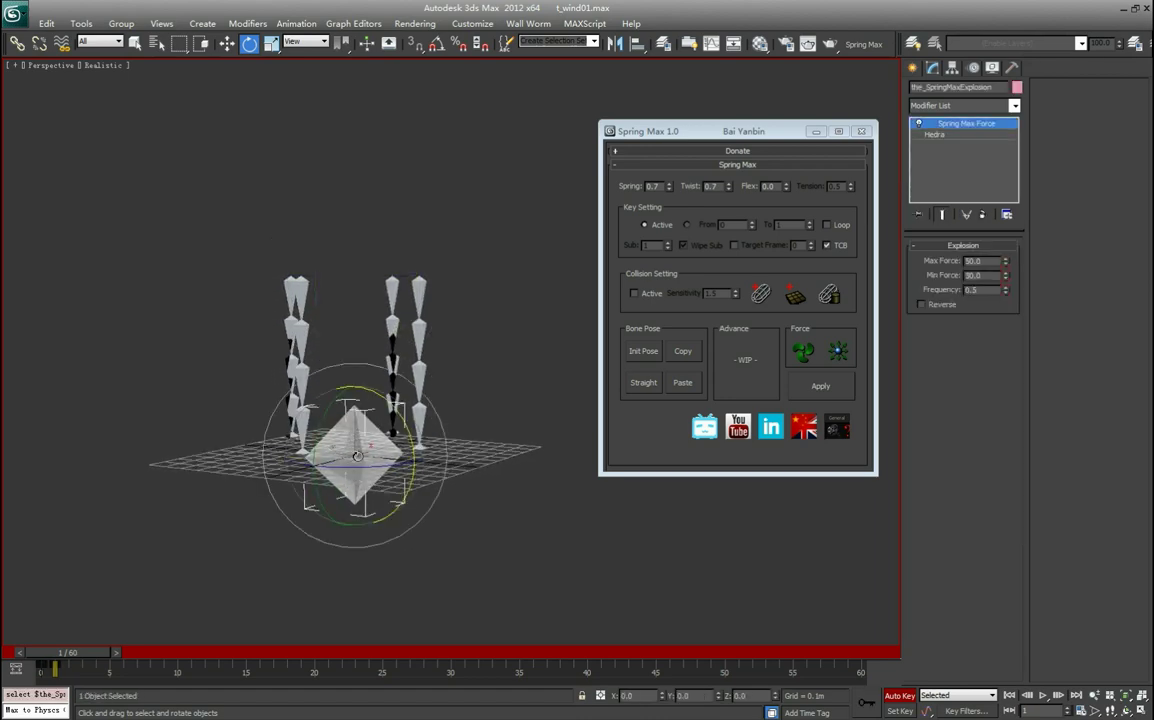
key(w)
drag(354, 394, 356, 313)
alt+middle_drag(280, 346, 285, 348)
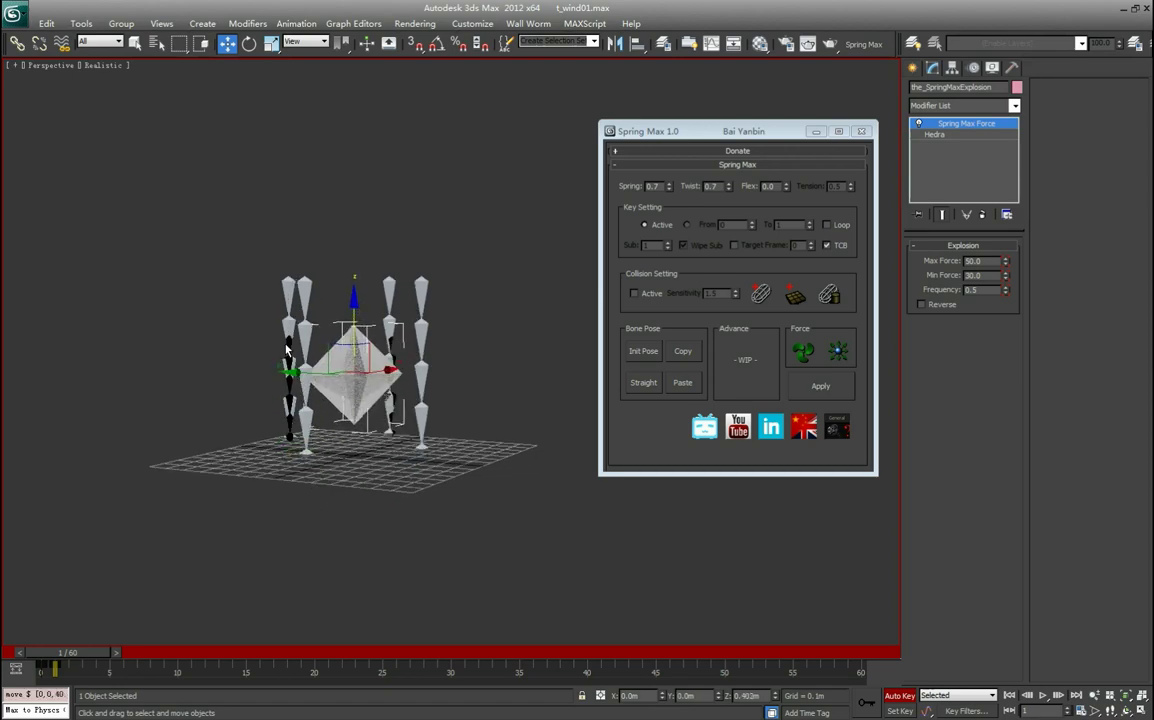
Calculate the spring simulation for the four bone chains with the explosion force and play it back from several angles
drag(321, 242, 466, 296)
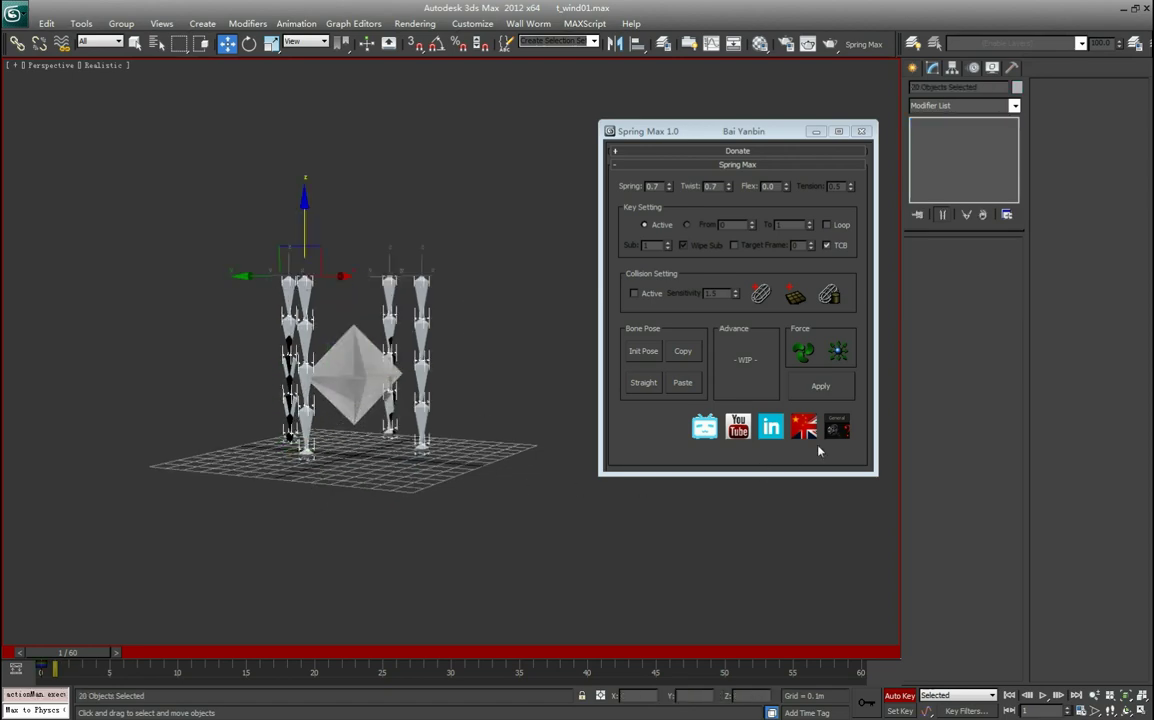
click(827, 394)
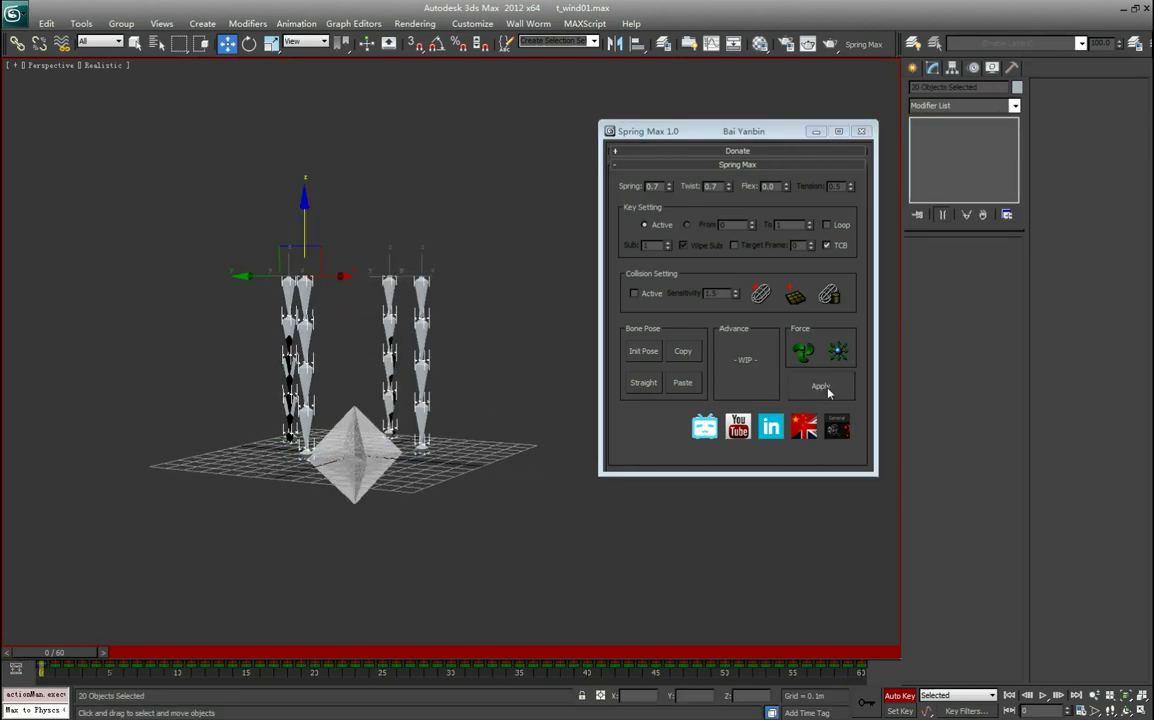
click(1045, 695)
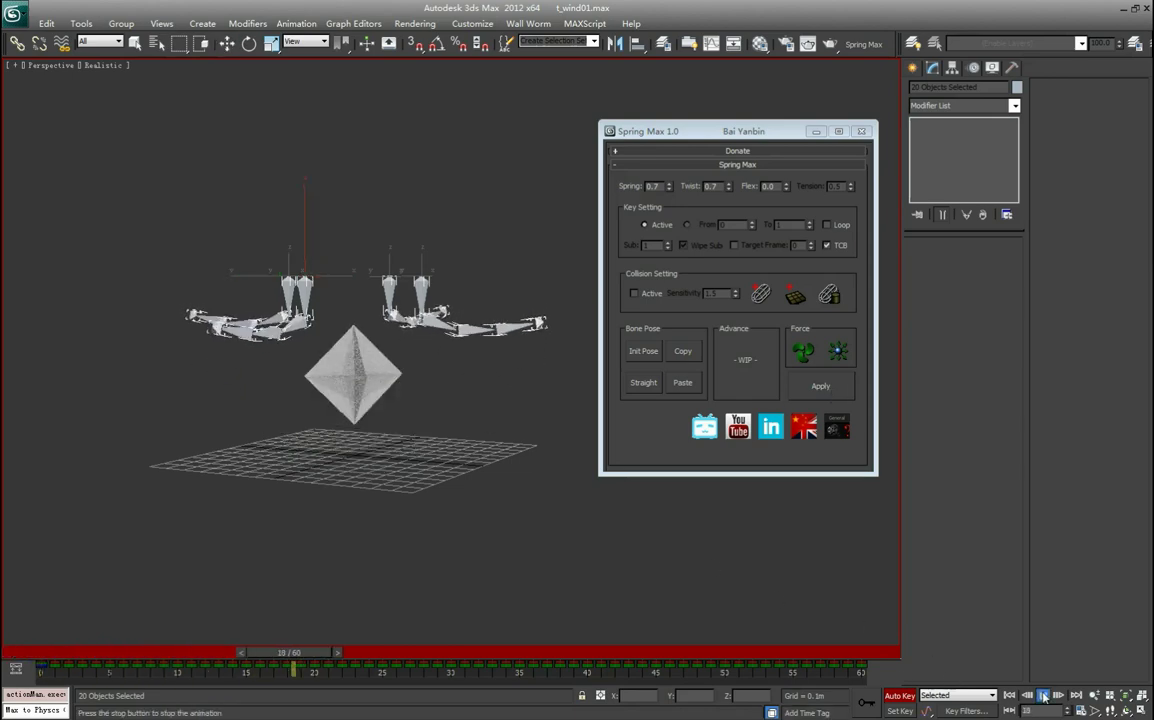
alt+middle_drag(432, 508, 448, 589)
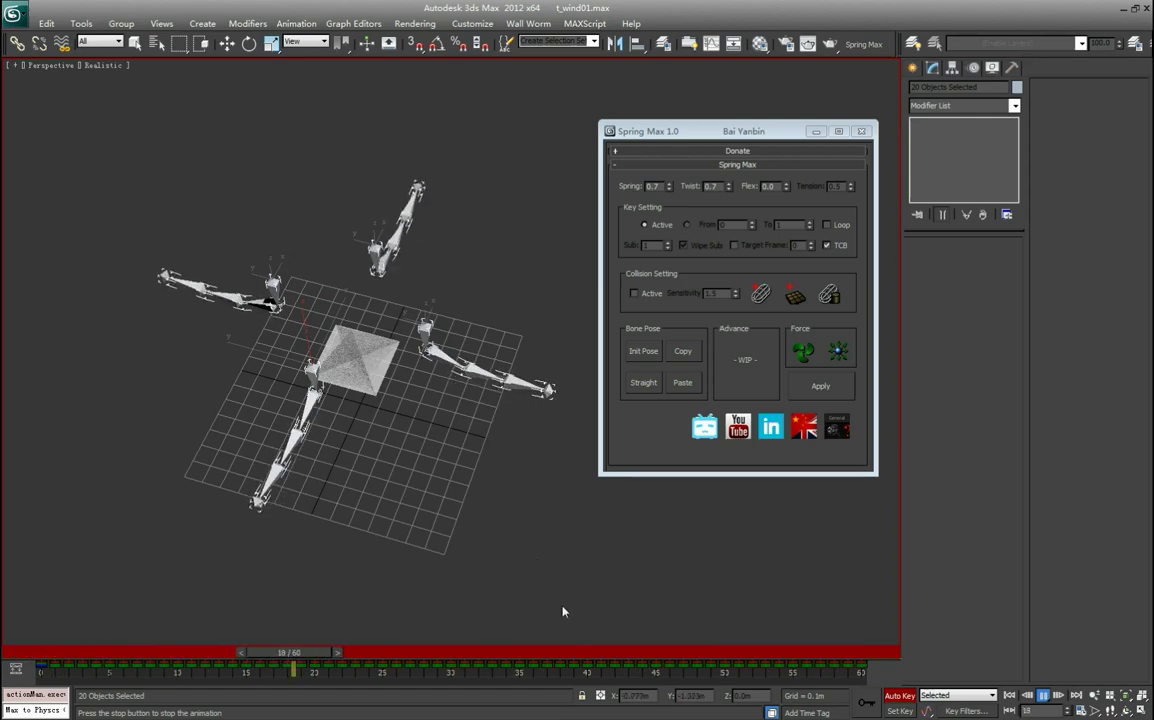
alt+middle_drag(510, 626, 533, 553)
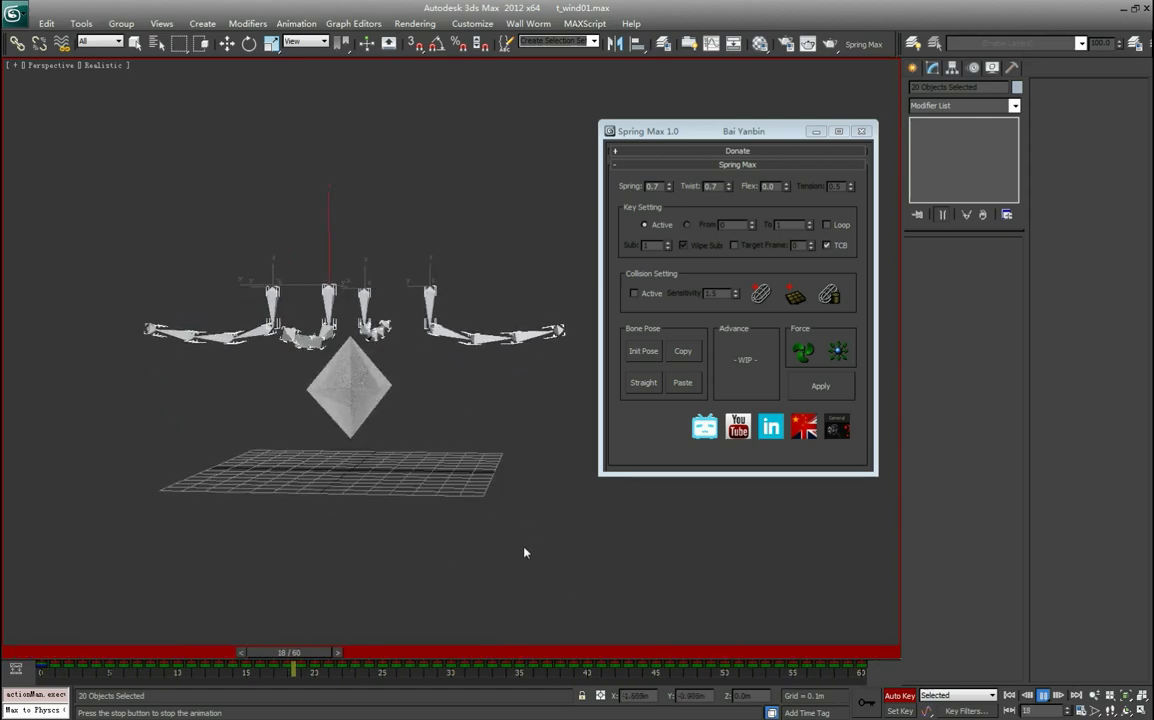
click(1042, 697)
Key the explosion force's position beside the chains at frame 15 and above them at frame 35, Z about 1.41 m
key(w)
drag(250, 390, 369, 440)
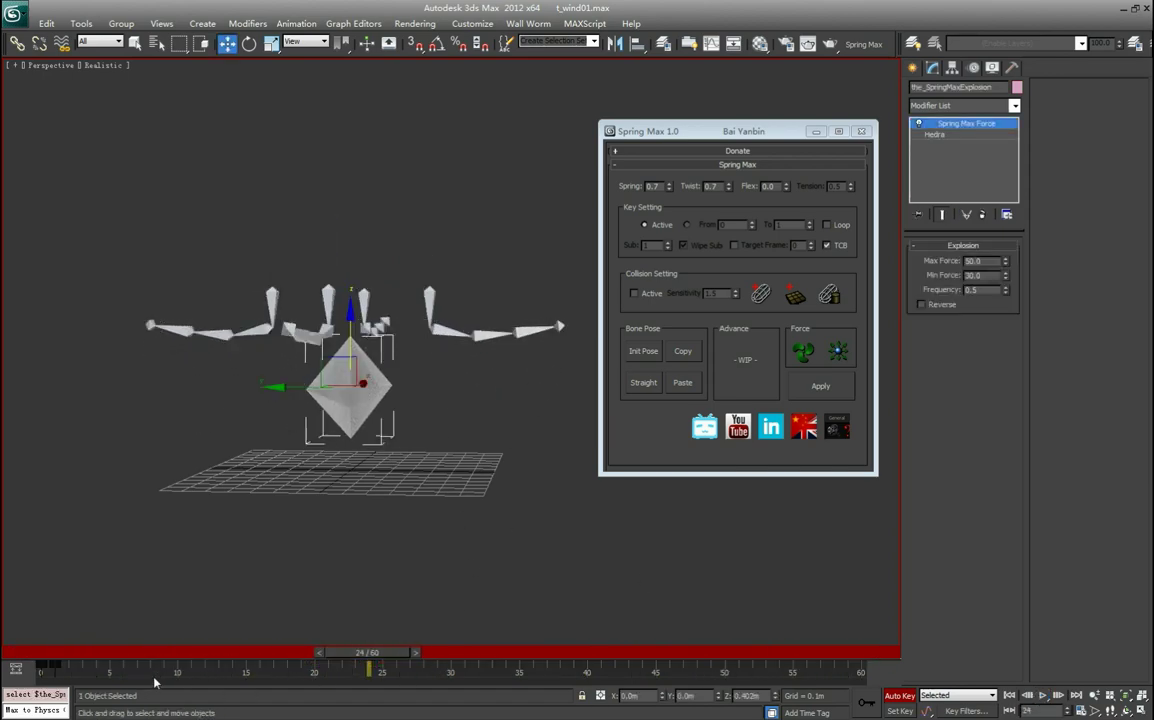
drag(370, 653, 270, 668)
drag(289, 387, 132, 509)
drag(268, 657, 522, 670)
drag(97, 355, 338, 148)
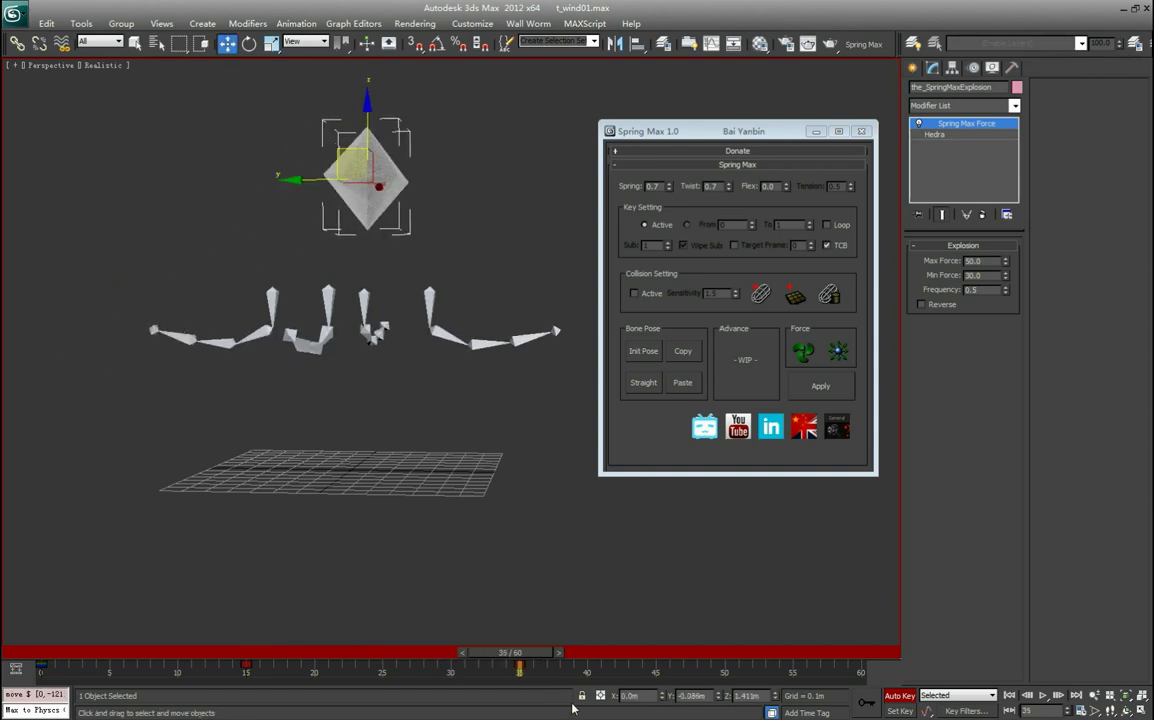
Key the explosion force at frame 50 on the chains' opposite side, at about Y -1.19 m and Z 0.36 m
drag(533, 660, 741, 657)
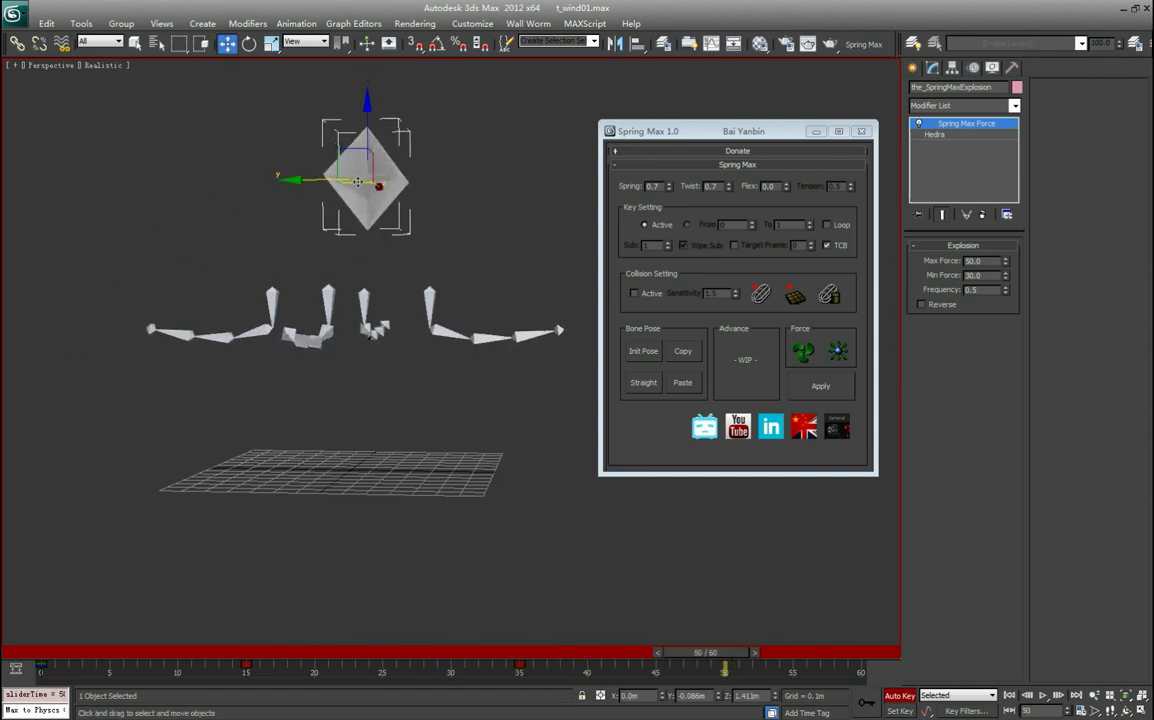
drag(352, 148, 581, 368)
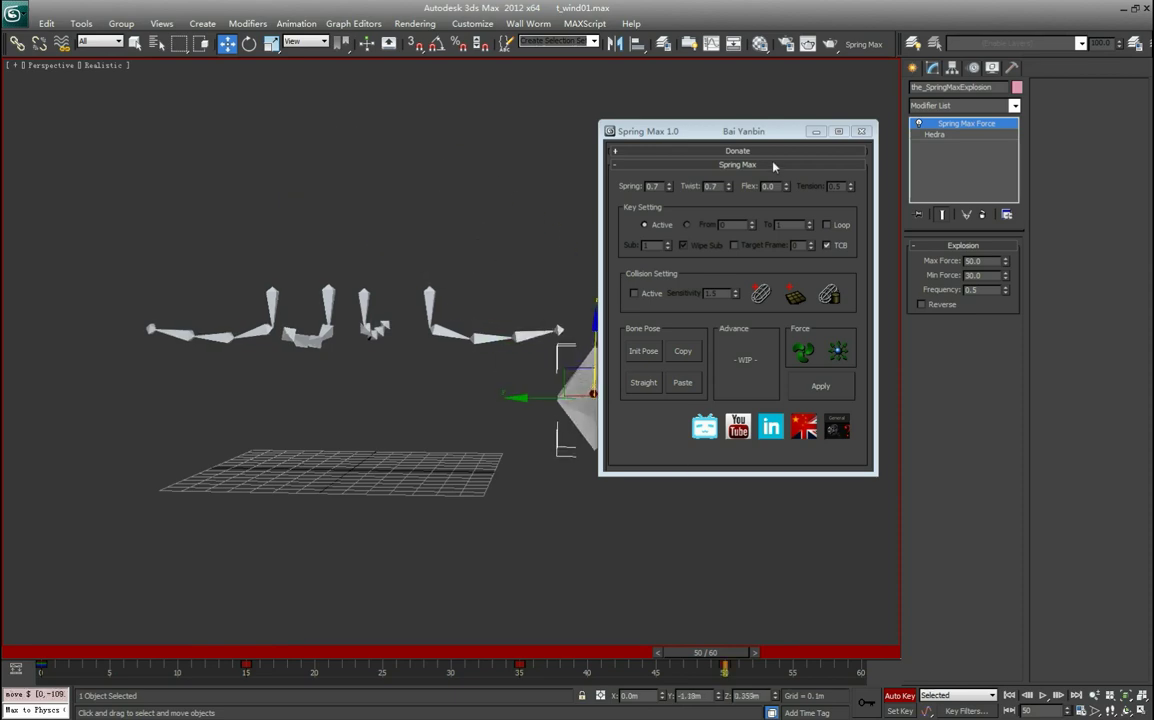
drag(773, 161, 942, 359)
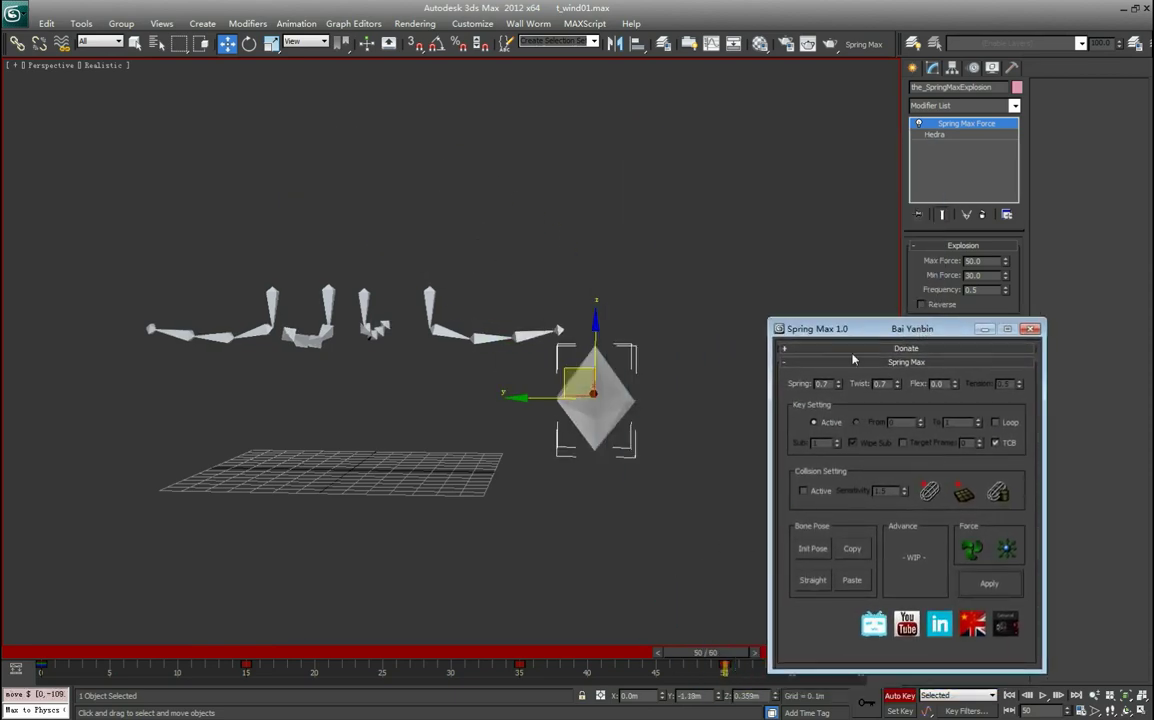
drag(879, 332, 808, 257)
middle_drag(450, 490, 408, 490)
Recalculate the four bone chains' spring simulation with the moving explosion force and play it through to frame 50
drag(716, 656, 858, 657)
key(w)
drag(402, 318, 404, 318)
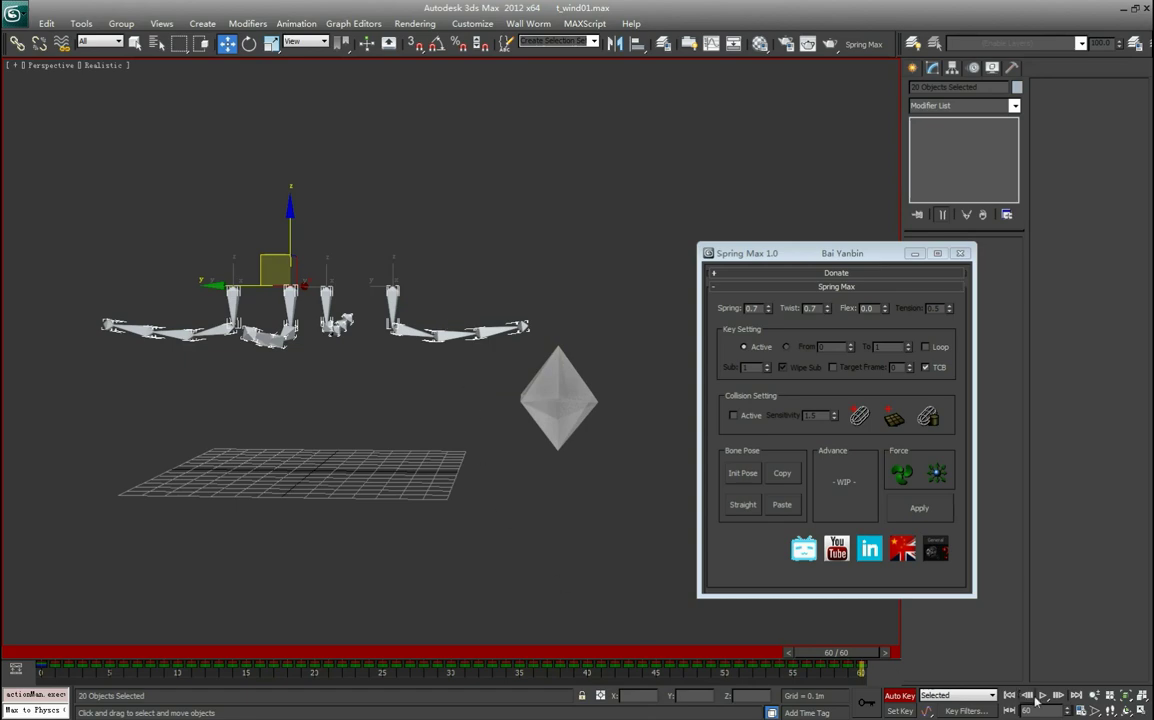
click(919, 508)
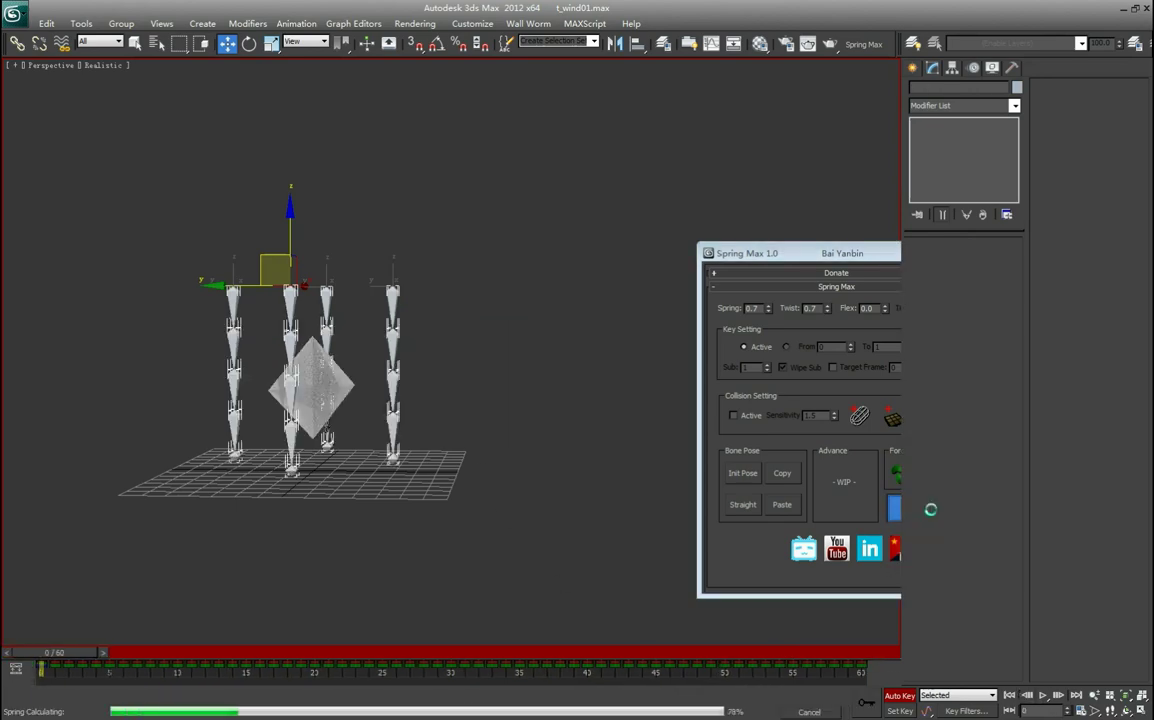
click(1042, 695)
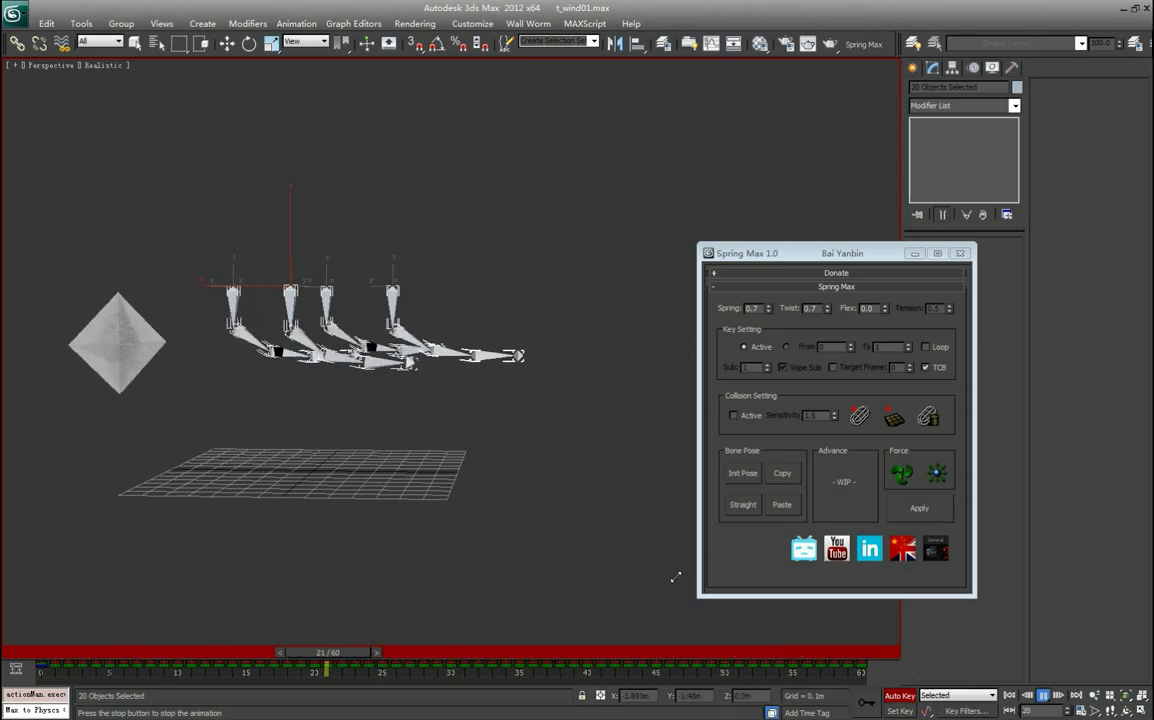
click(1041, 695)
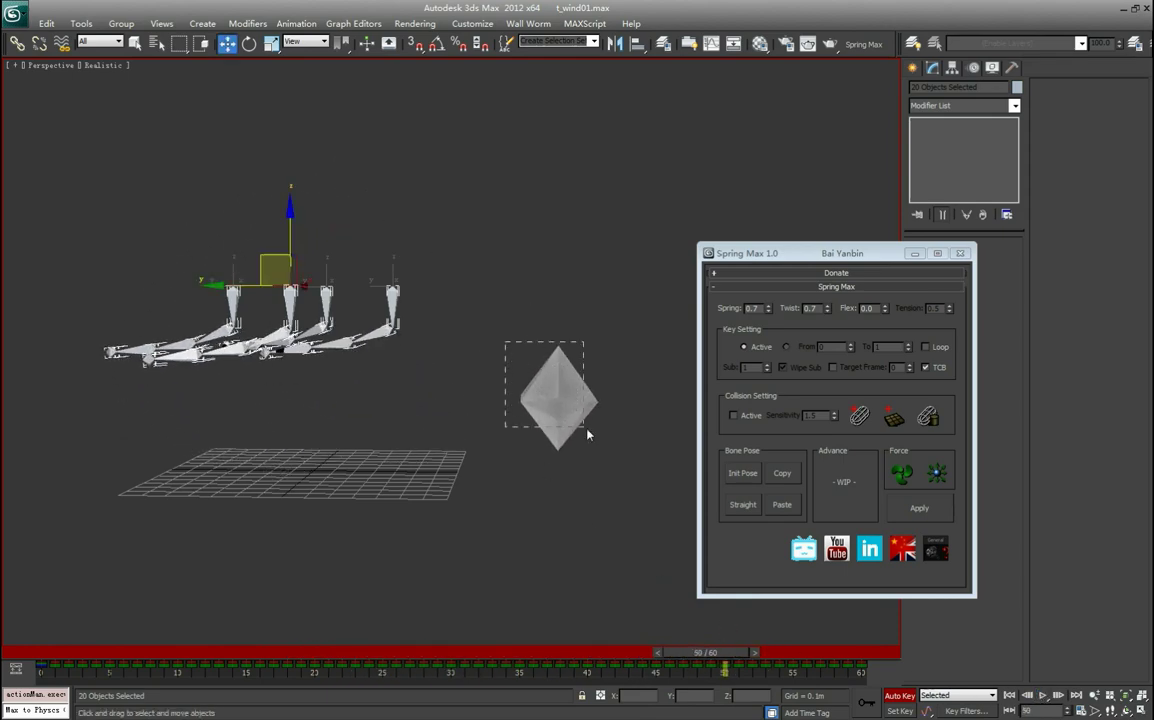
Select the explosion force and turn on its Reverse option at frame 50
click(570, 415)
drag(820, 253, 743, 171)
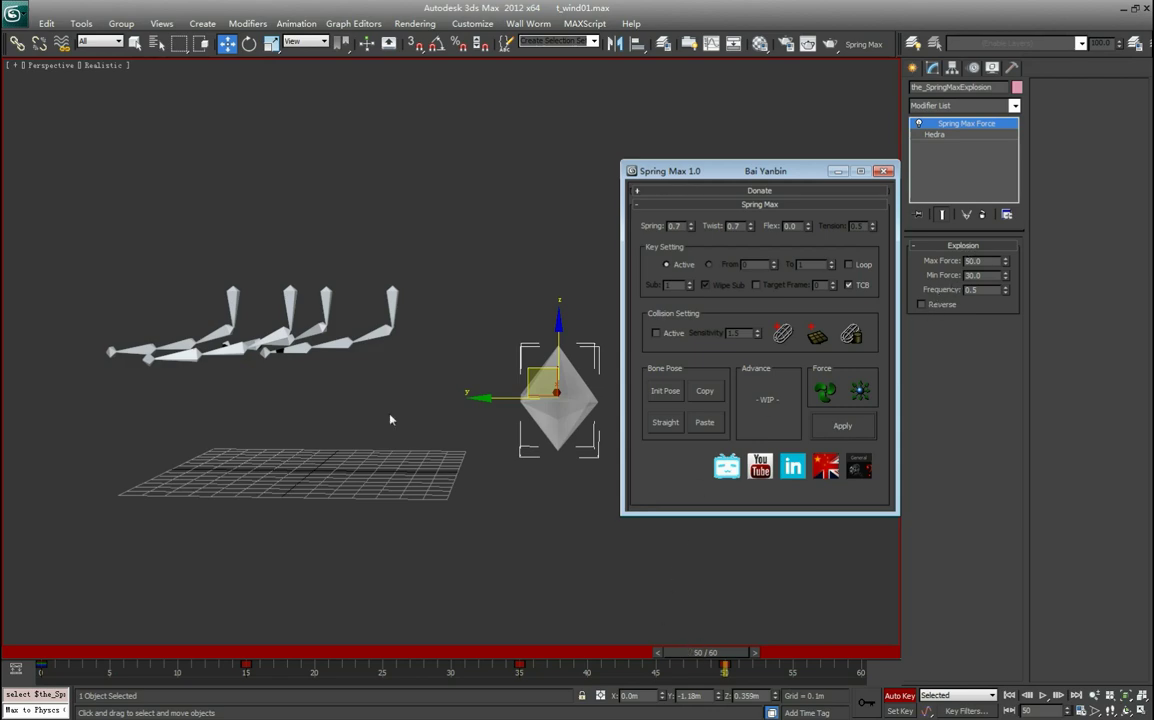
alt+middle_drag(391, 420, 376, 440)
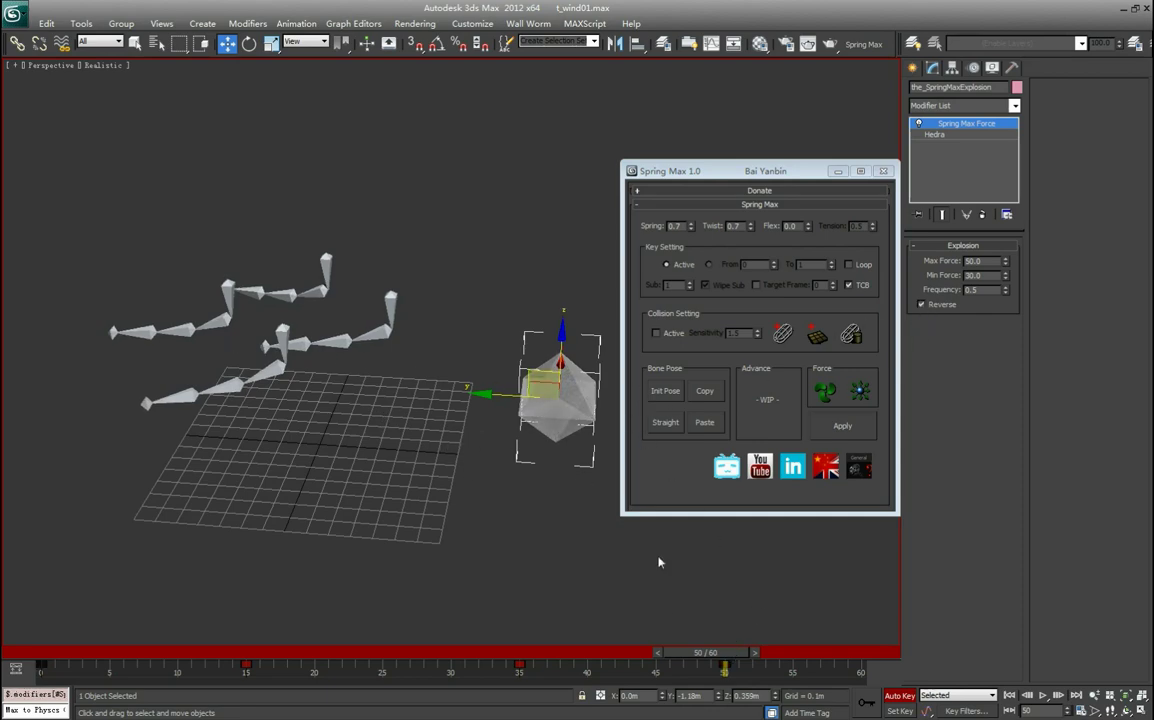
Delete the explosion force's frame 50 key and enable Reverse at frame 0 with Auto Key switched off
drag(713, 657, 50, 654)
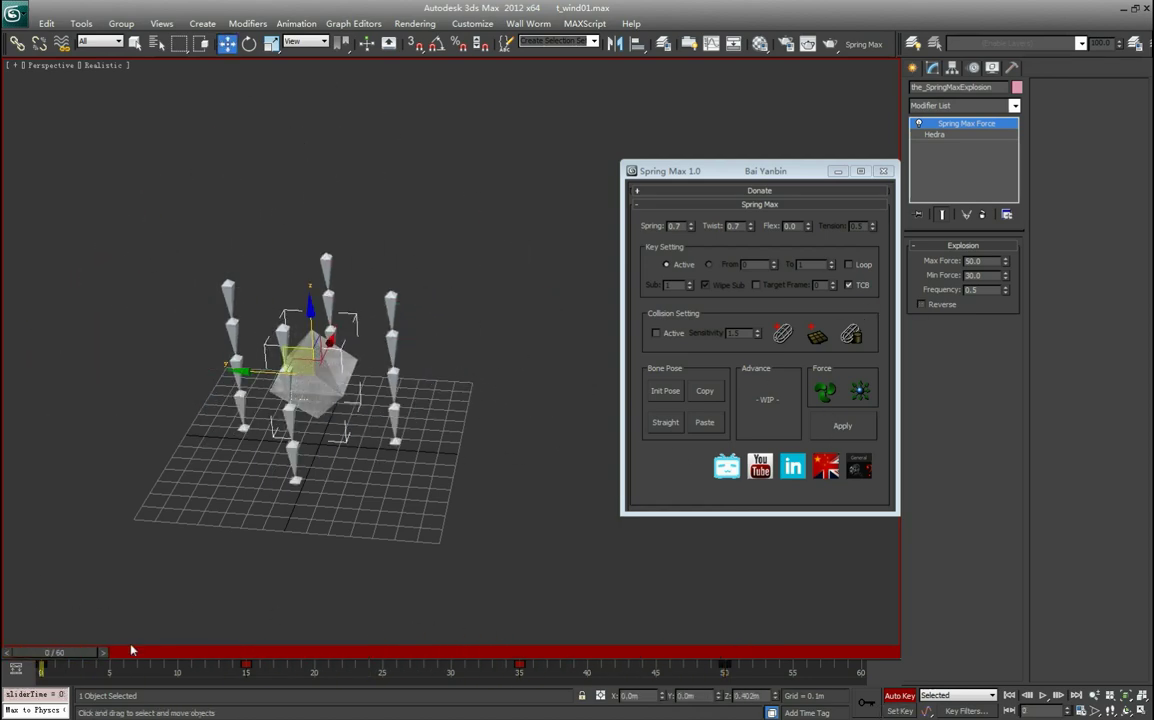
drag(759, 676, 691, 682)
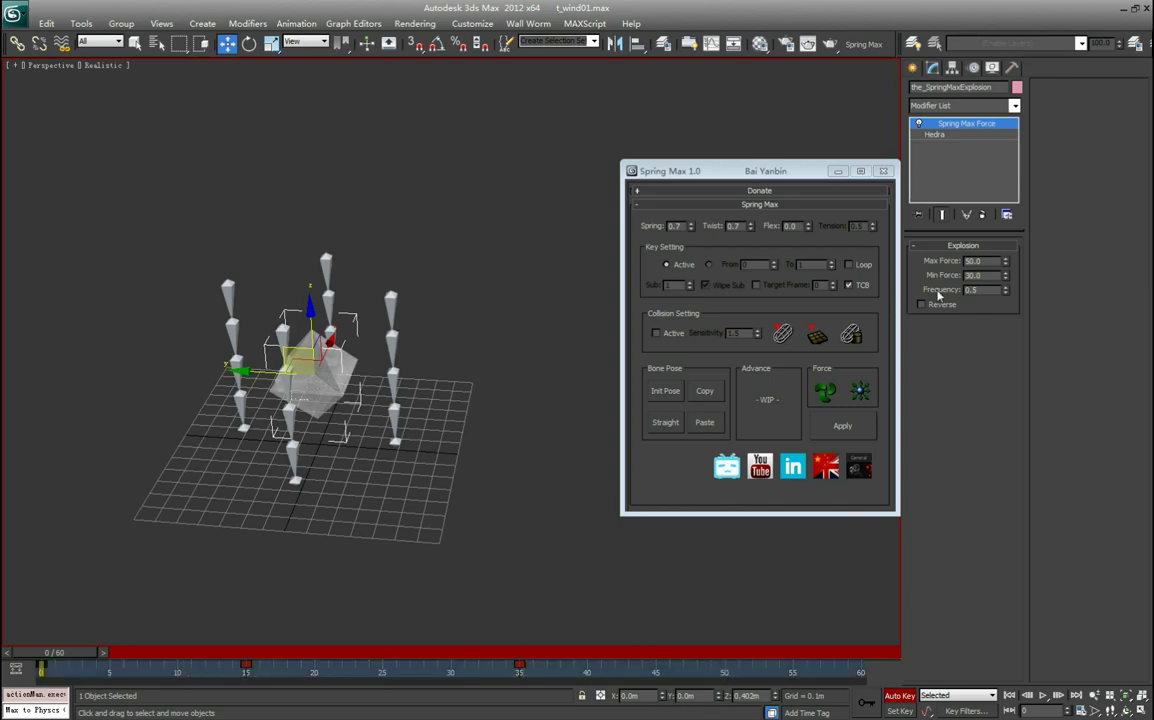
key(n)
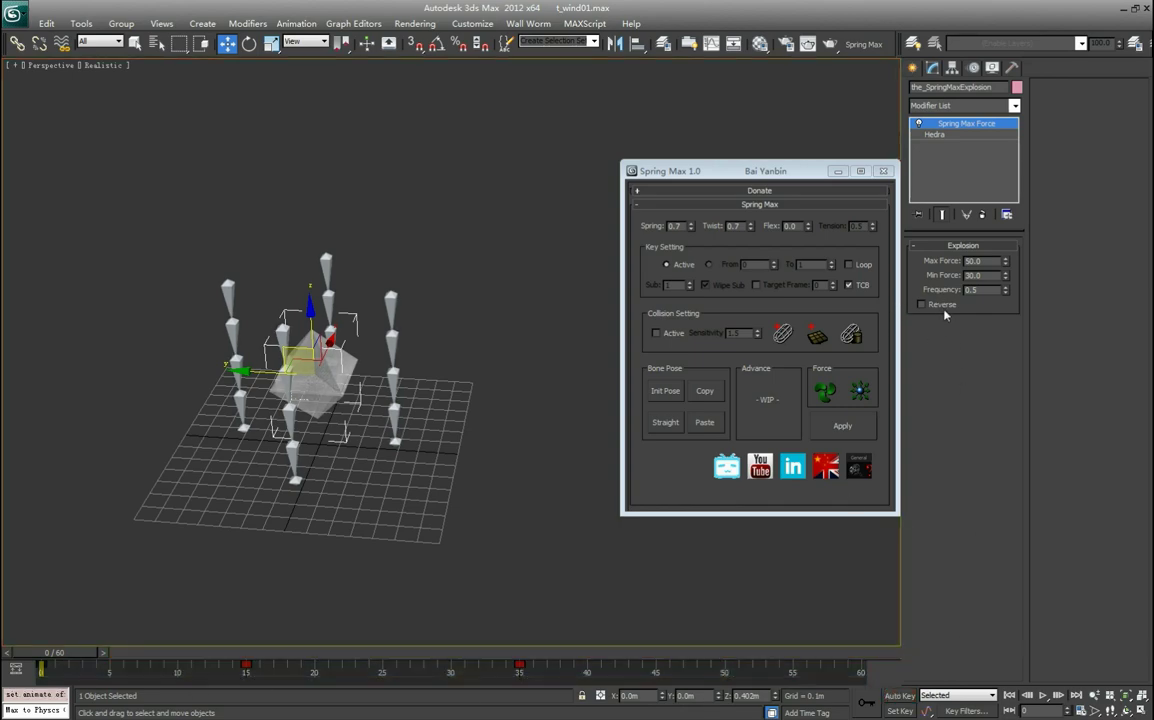
alt+middle_drag(431, 550, 410, 527)
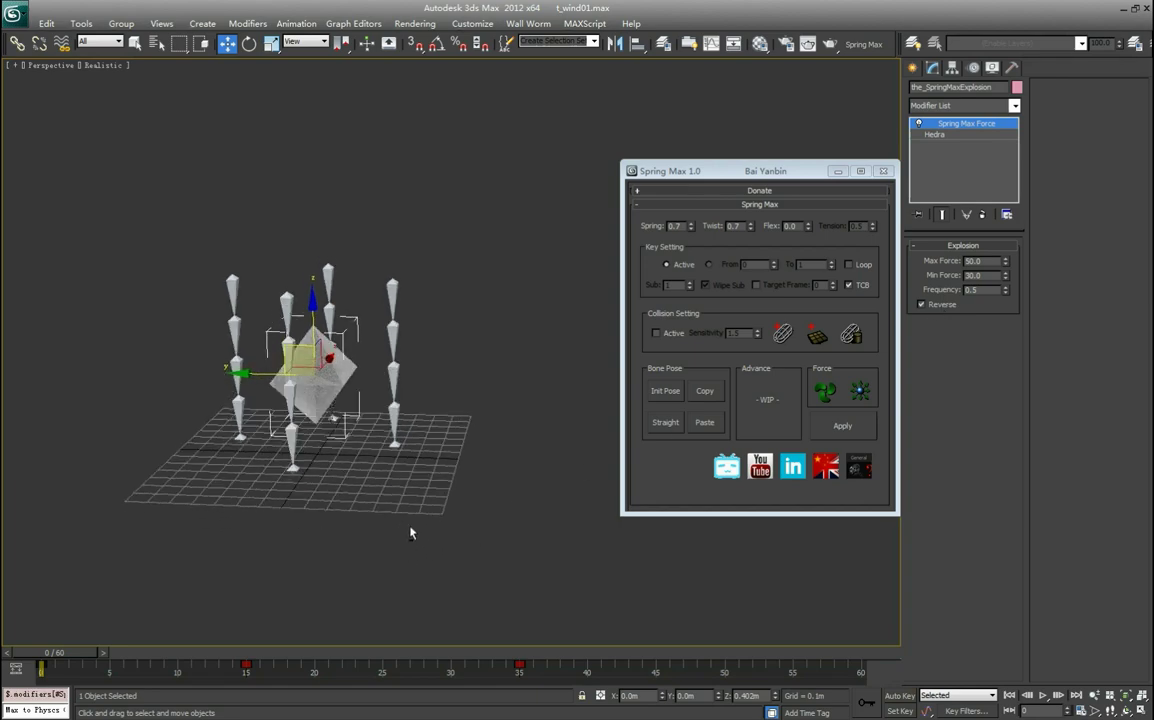
Turn Auto Key back on at frame 50 and key the explosion force lower, on the chains' far side
drag(82, 658, 740, 709)
click(899, 696)
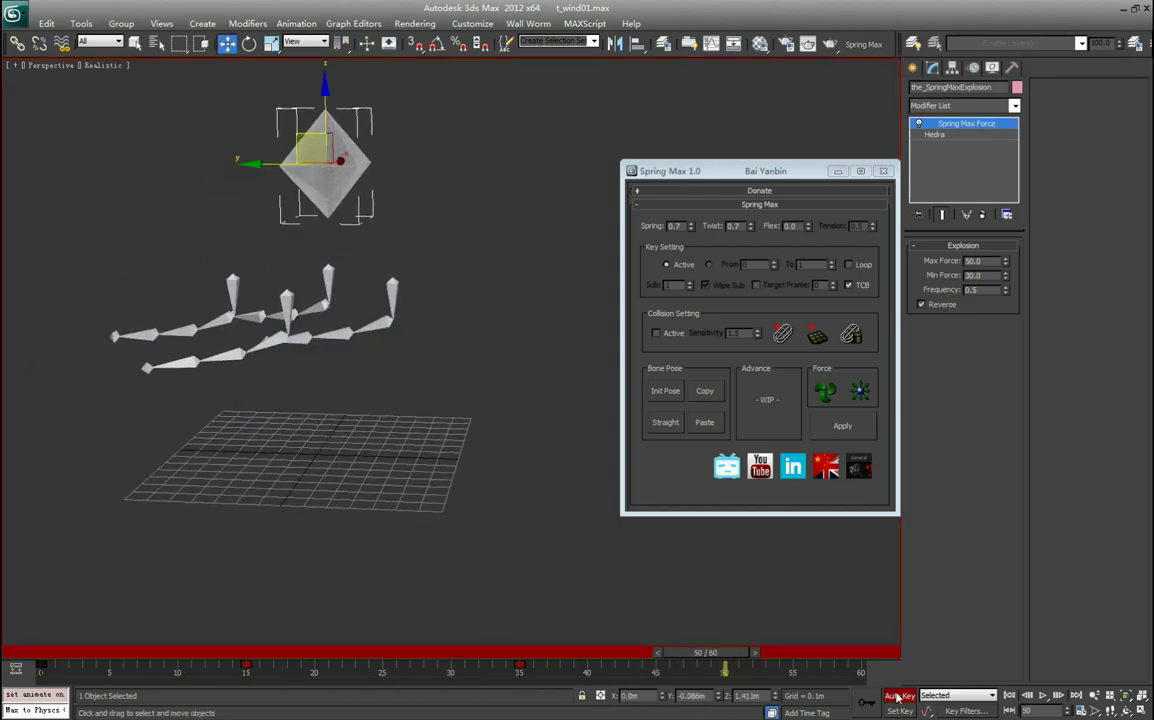
drag(312, 130, 494, 334)
Return to frame 0, select the four bone chains and recalculate their spring simulation with the reversed explosion force
drag(720, 655, 88, 648)
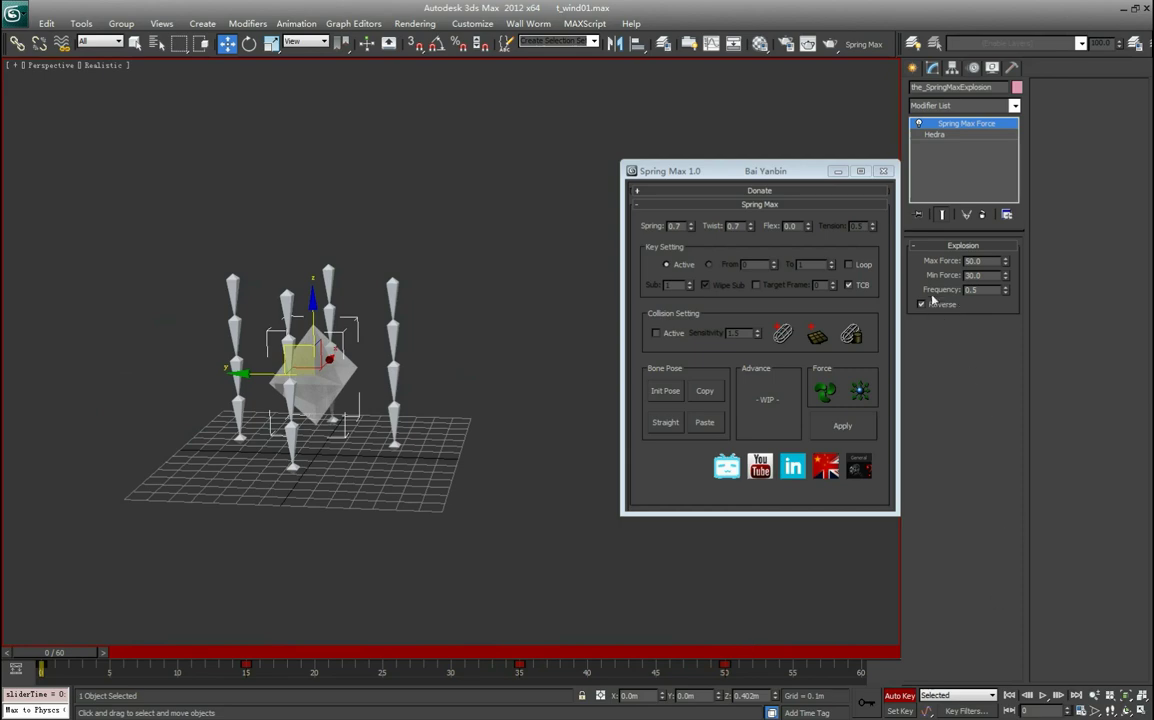
middle_drag(340, 458, 404, 390)
drag(256, 168, 469, 221)
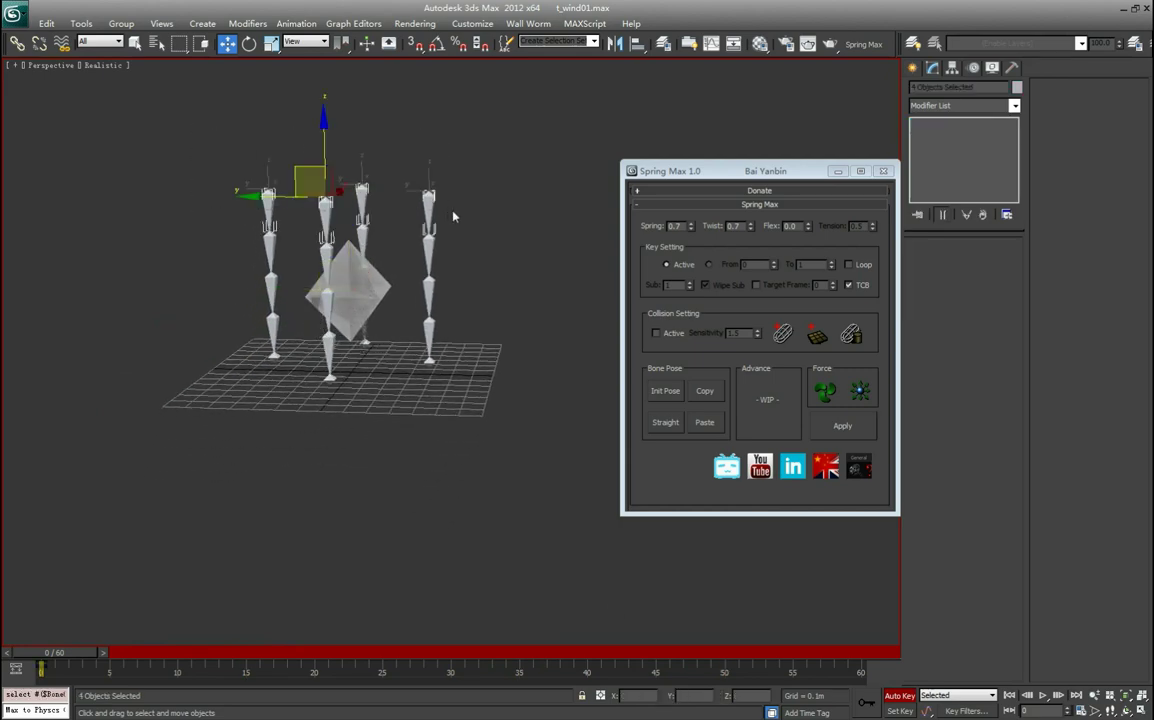
click(846, 428)
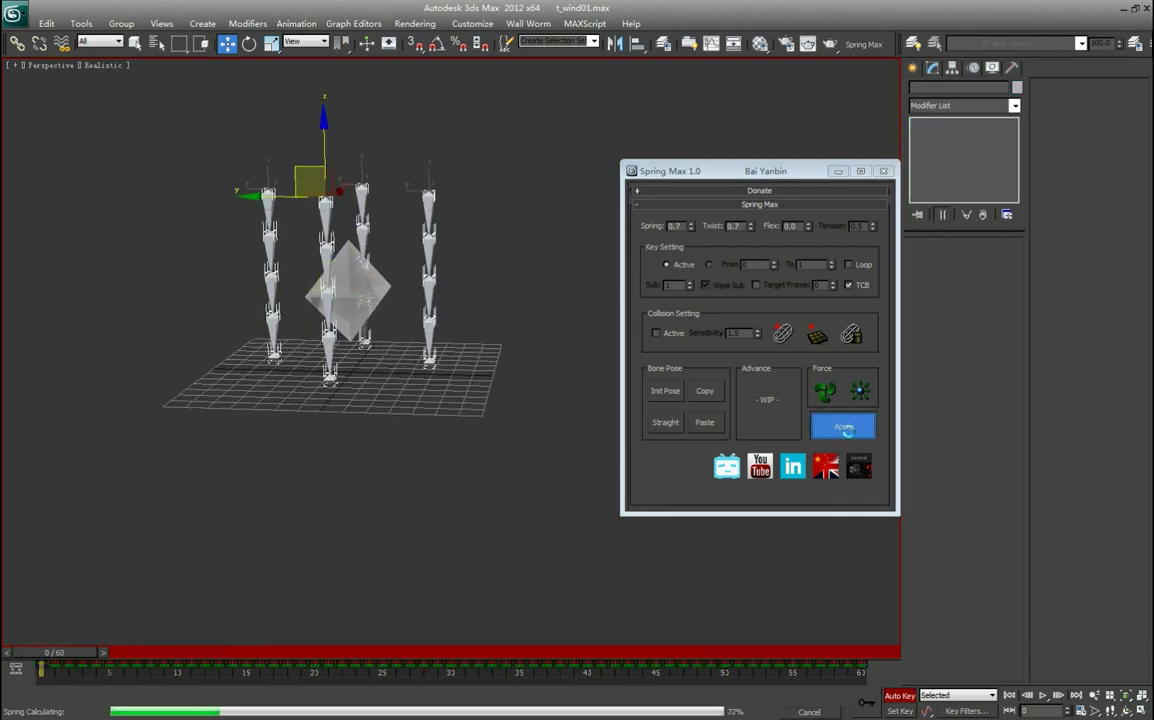
Clear the selection and play the animation to examine how the chains follow the reversed explosion force
click(464, 528)
click(1046, 696)
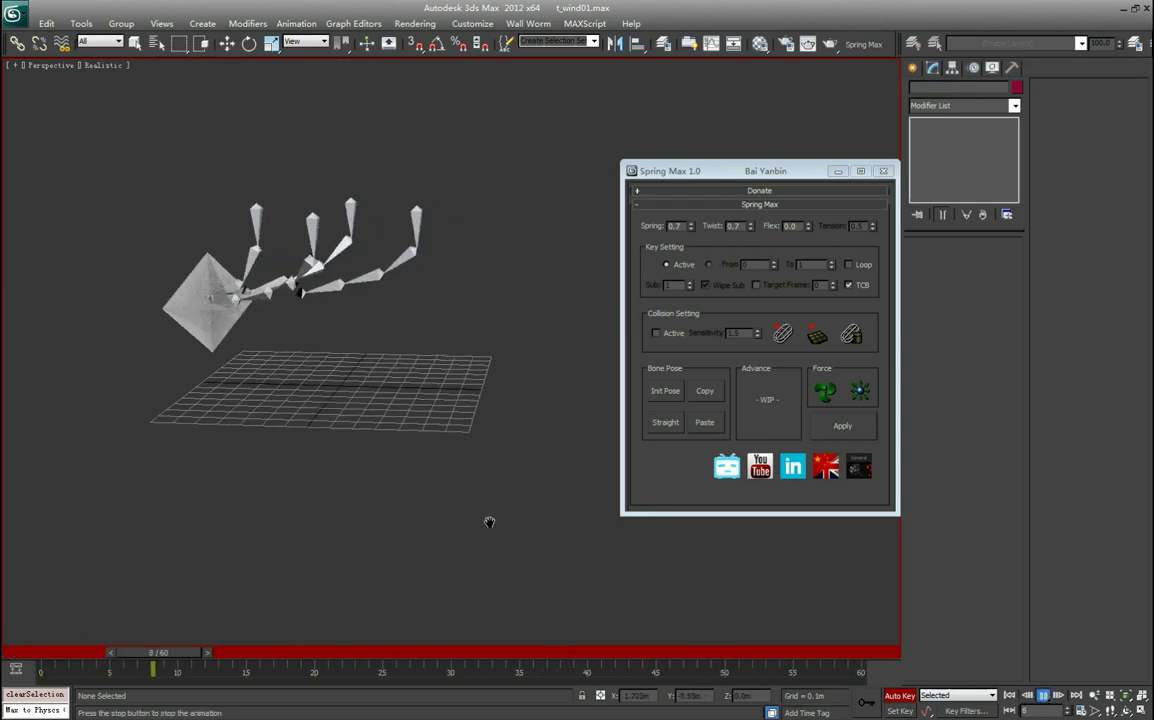
middle_drag(470, 514, 425, 561)
mouse_move(464, 438)
alt+middle_down()
mouse_move(462, 507)
mouse_move(479, 494)
mouse_move(462, 450)
alt+middle_up()
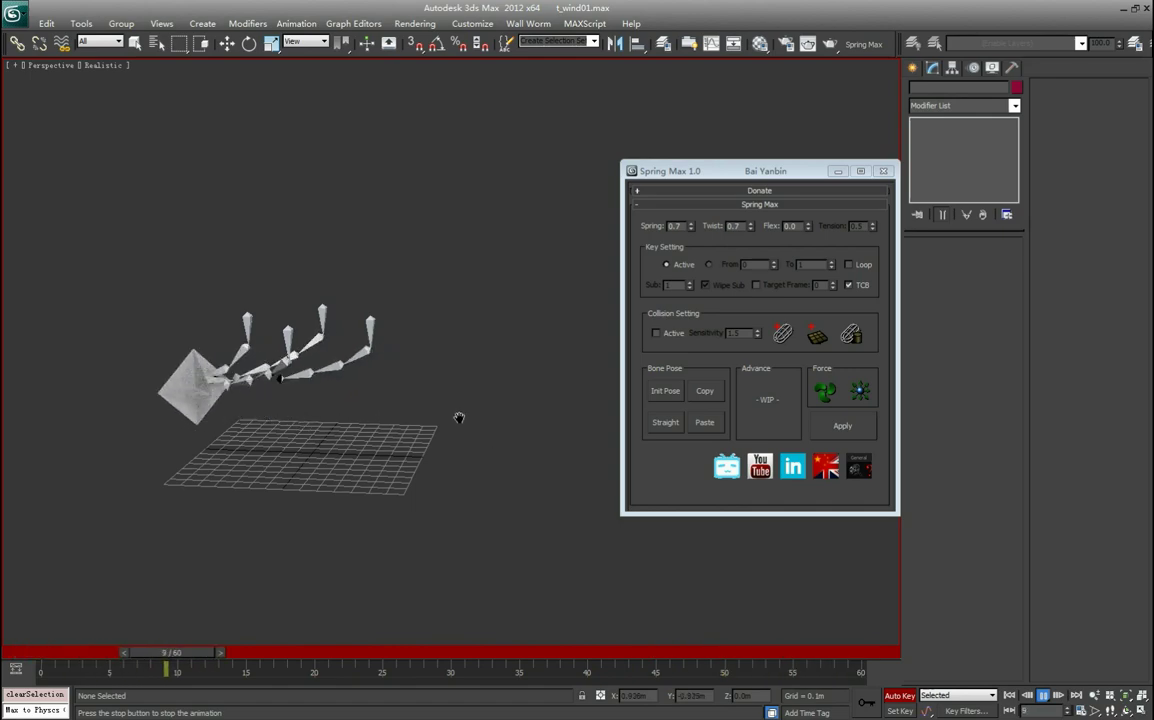
Examine the chains' reaction to the reversed explosion force from other angles and stop the playback
alt+middle_drag(462, 436, 291, 576)
middle_drag(382, 586, 507, 523)
click(1043, 695)
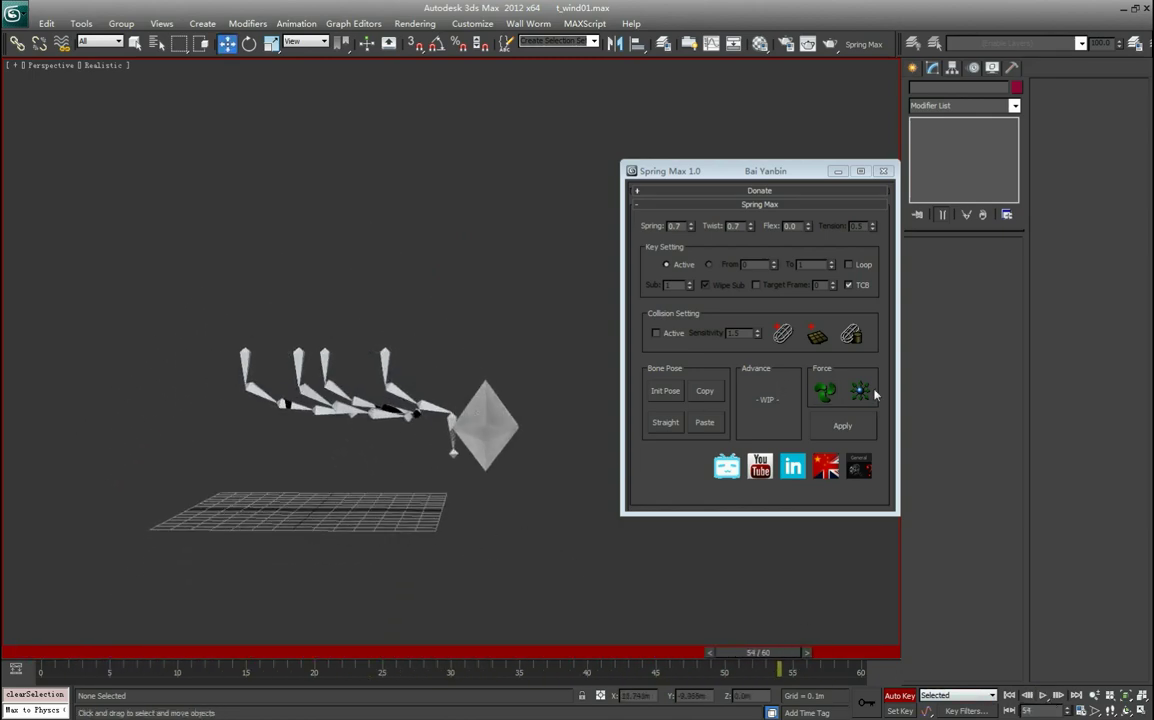
middle_drag(497, 530, 521, 474)
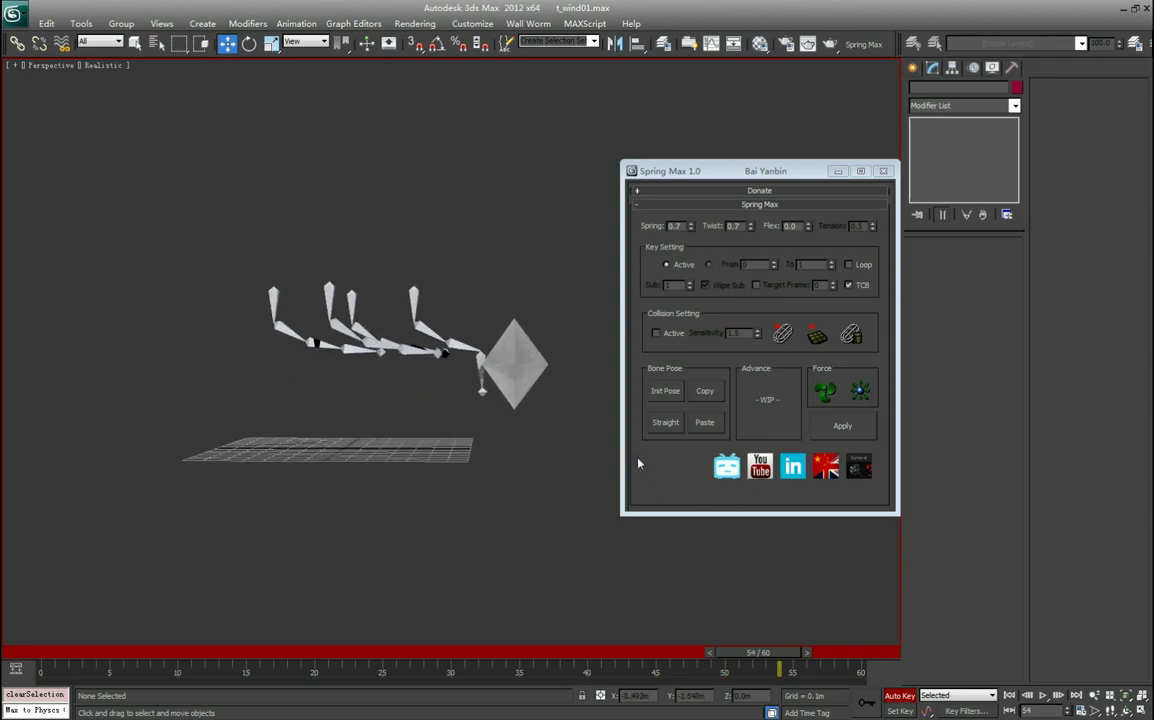
alt+middle_drag(407, 312, 513, 348)
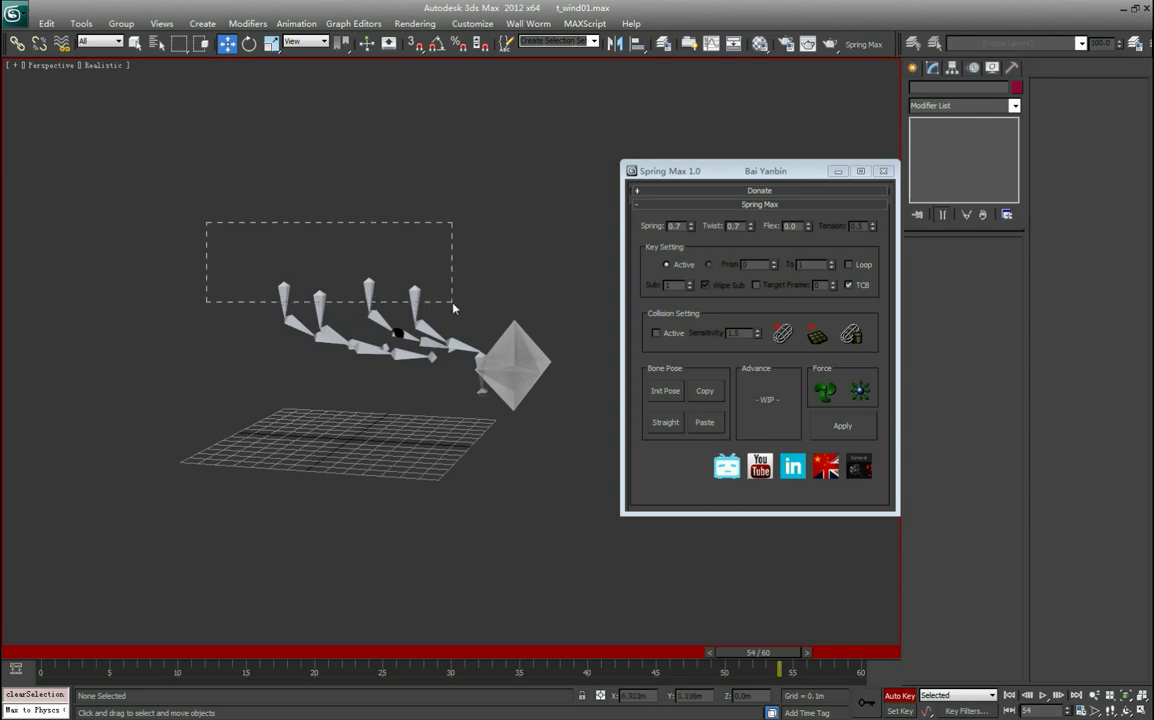
Delete the four bone chains' simulated keys after frame 0 and remove the explosion force object
drag(453, 308, 451, 312)
drag(884, 673, 188, 673)
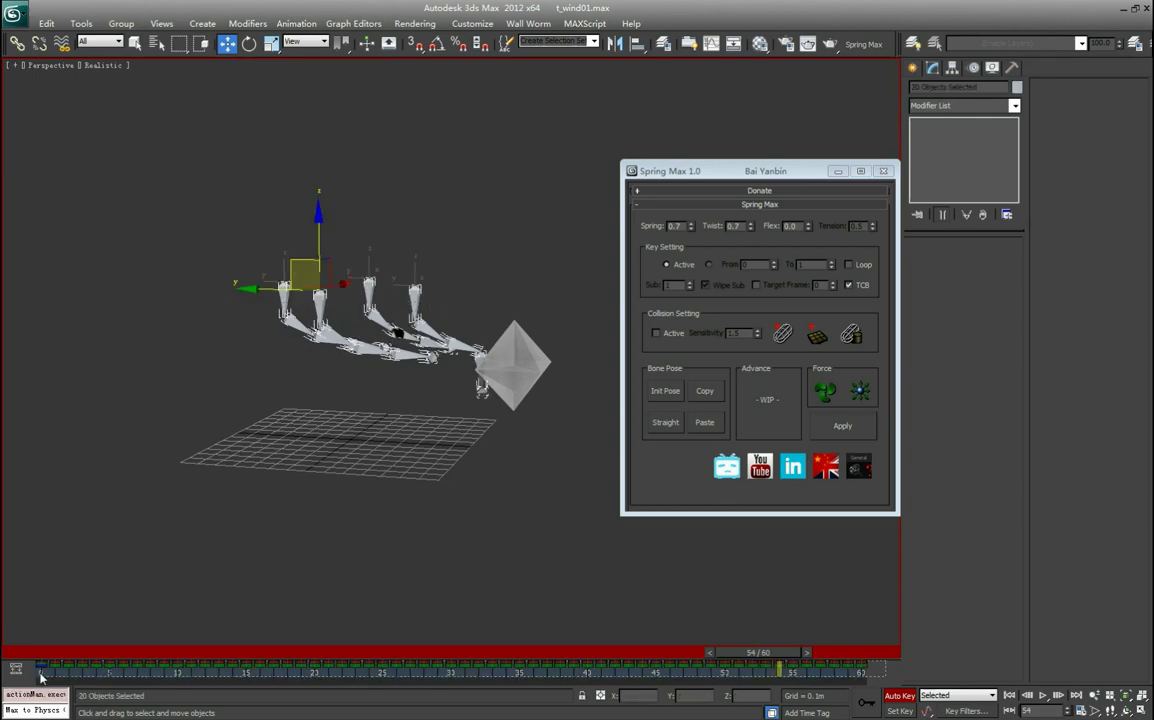
drag(44, 675, 38, 678)
key(Delete)
drag(467, 283, 606, 440)
key(Delete)
Create a new Spring Max wind force and tilt its cone over from the upright orientation
click(824, 391)
alt+middle_drag(300, 485, 353, 494)
click(348, 451)
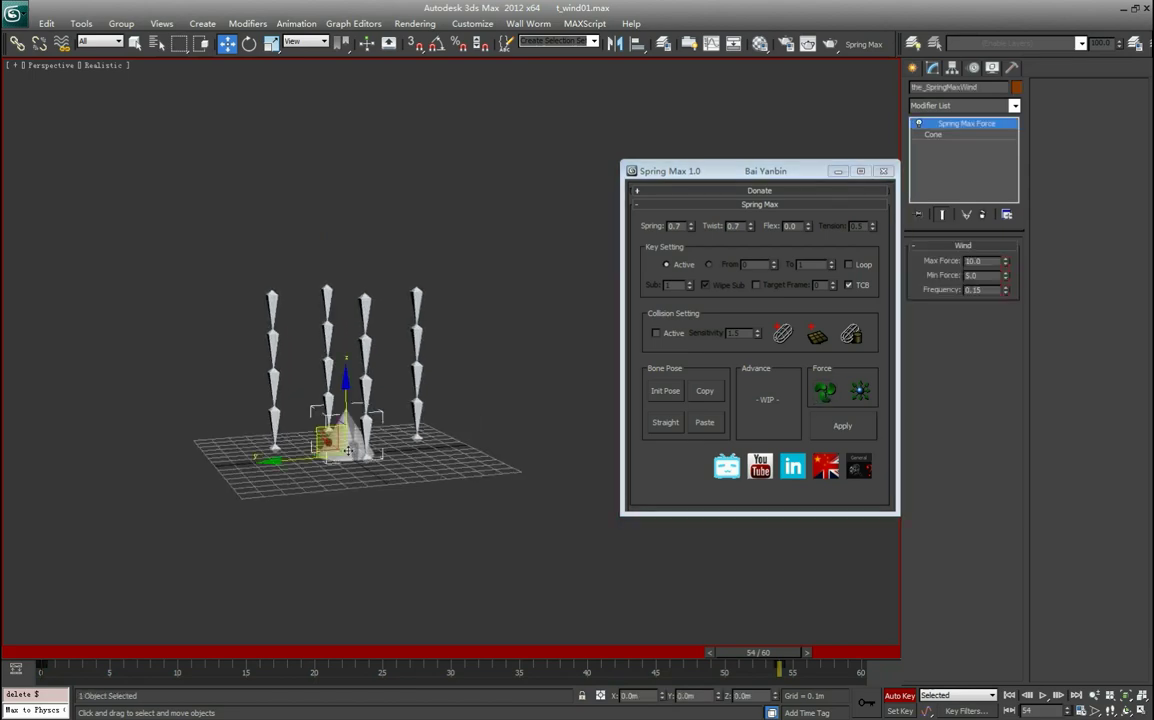
key(e)
alt+middle_drag(530, 475, 425, 510)
drag(367, 445, 345, 402)
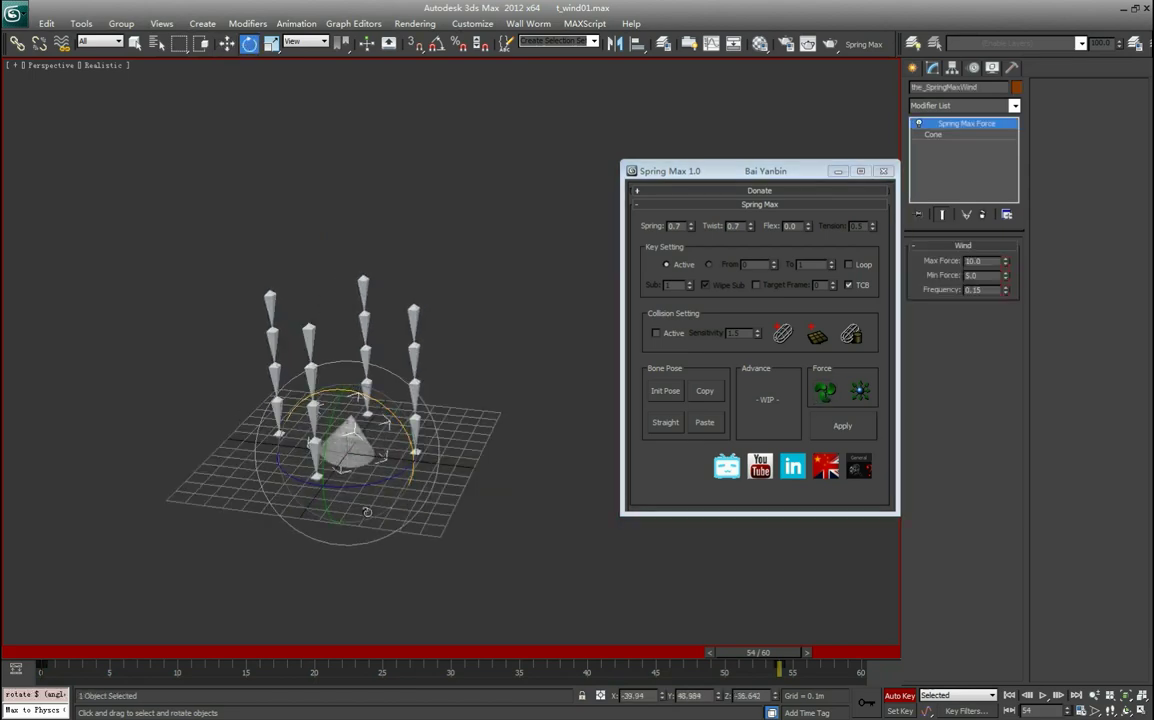
Move the wind force outside the chains to about X -0.71 m, Y -0.59 m and turn its cone towards them
key(w)
alt+middle_drag(365, 511, 296, 453)
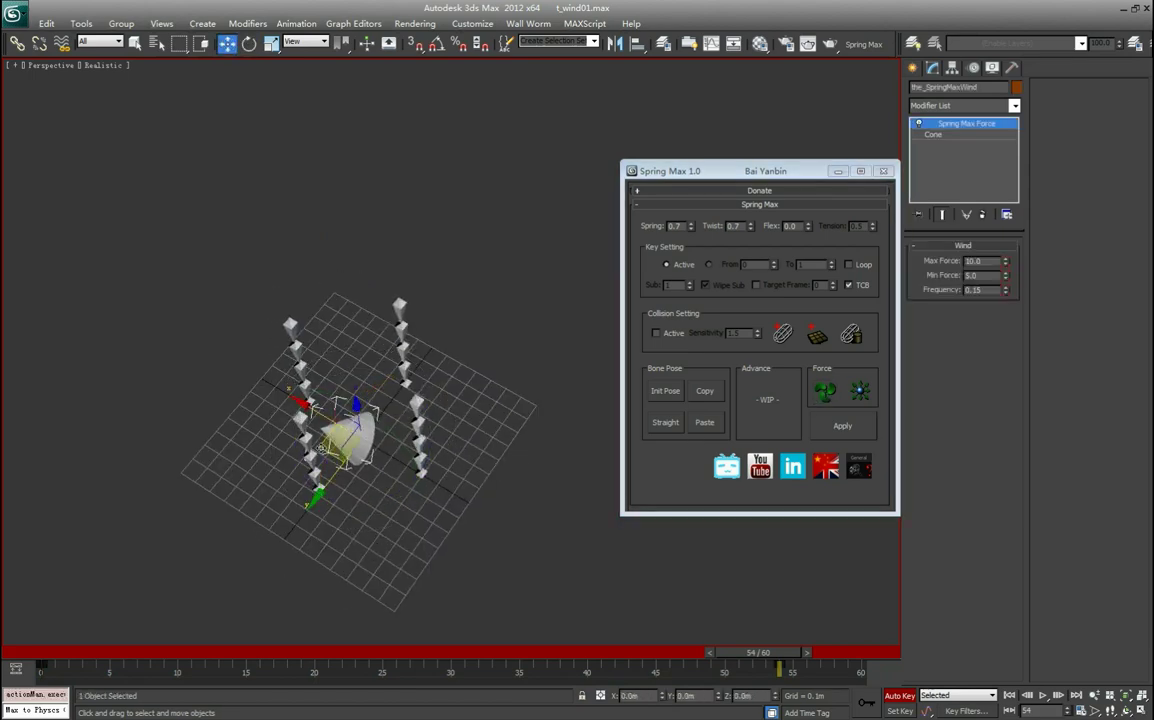
drag(345, 430, 500, 415)
alt+middle_drag(500, 415, 386, 438)
key(e)
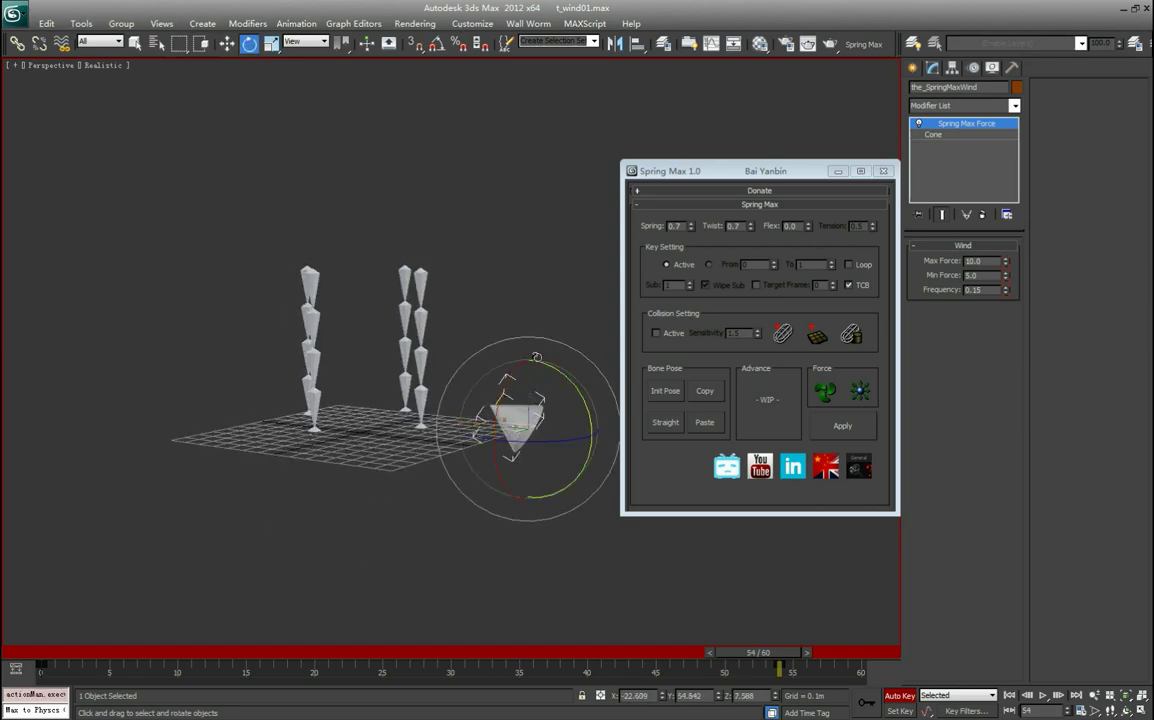
key(w)
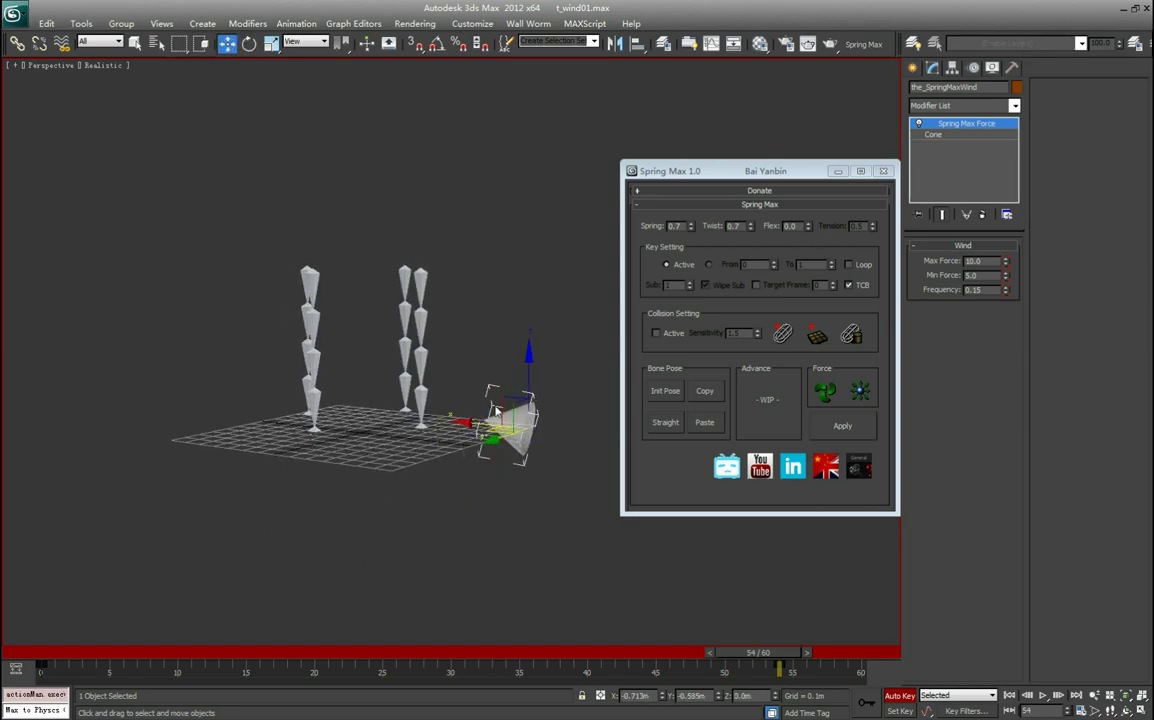
Calculate the four bone chains' spring simulation with the animated wind force and play it to check the motion
alt+middle_drag(354, 395, 320, 425)
drag(435, 284, 505, 290)
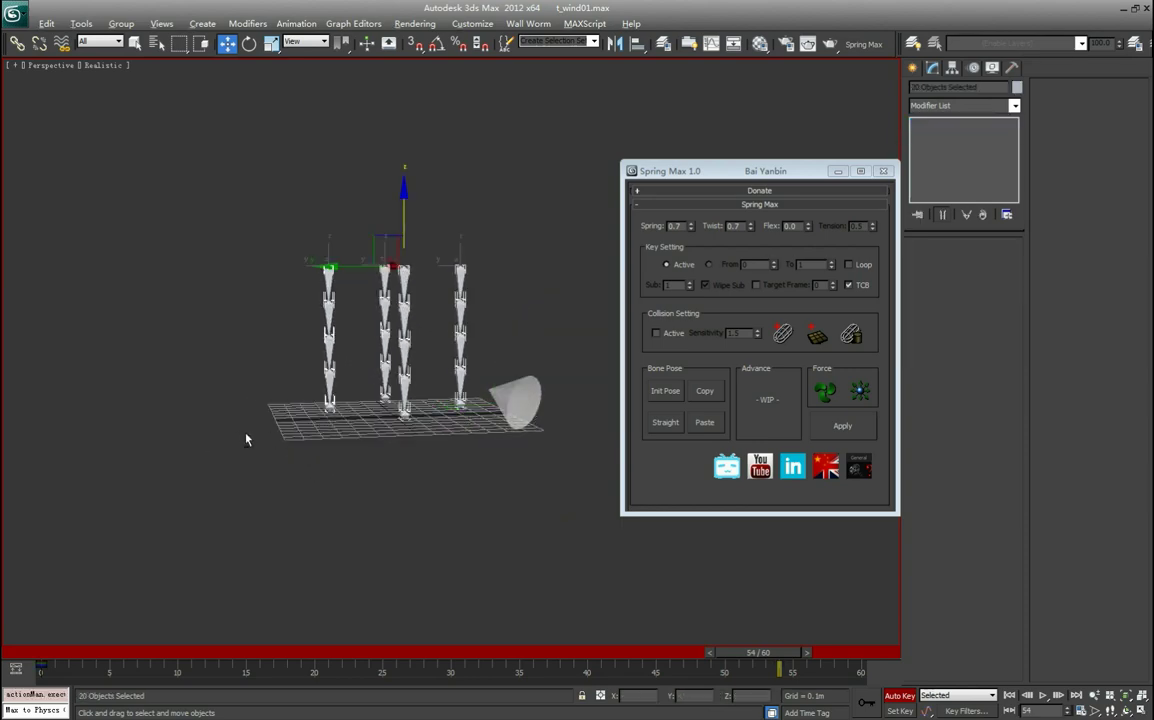
alt+middle_drag(248, 438, 322, 432)
click(843, 426)
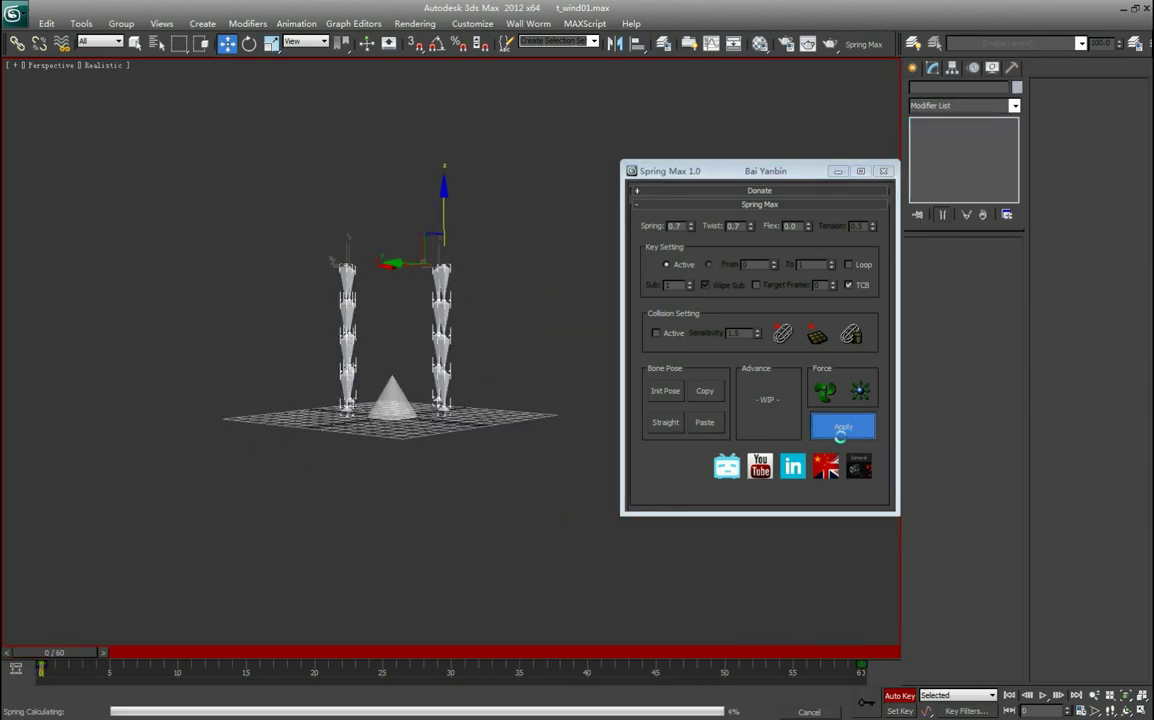
click(1043, 696)
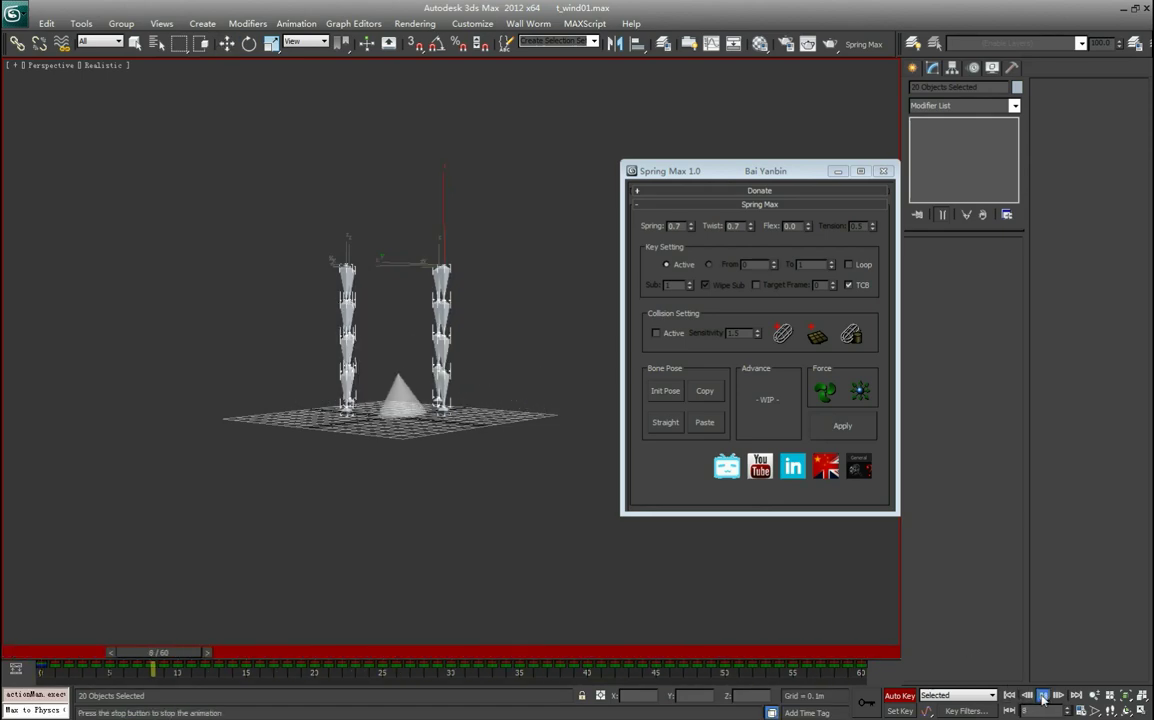
click(1043, 696)
key(w)
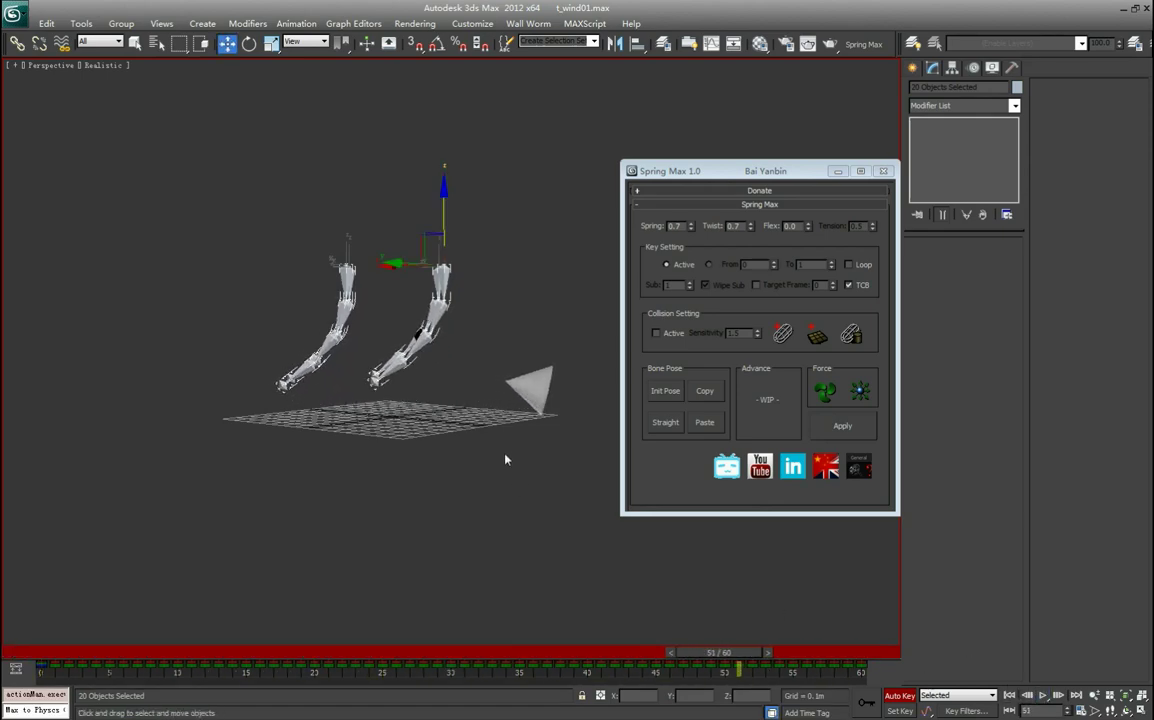
Delete the wind force's frame 0 key so it keeps its offset, rotated placement throughout the animation
click(528, 392)
drag(168, 685, 167, 690)
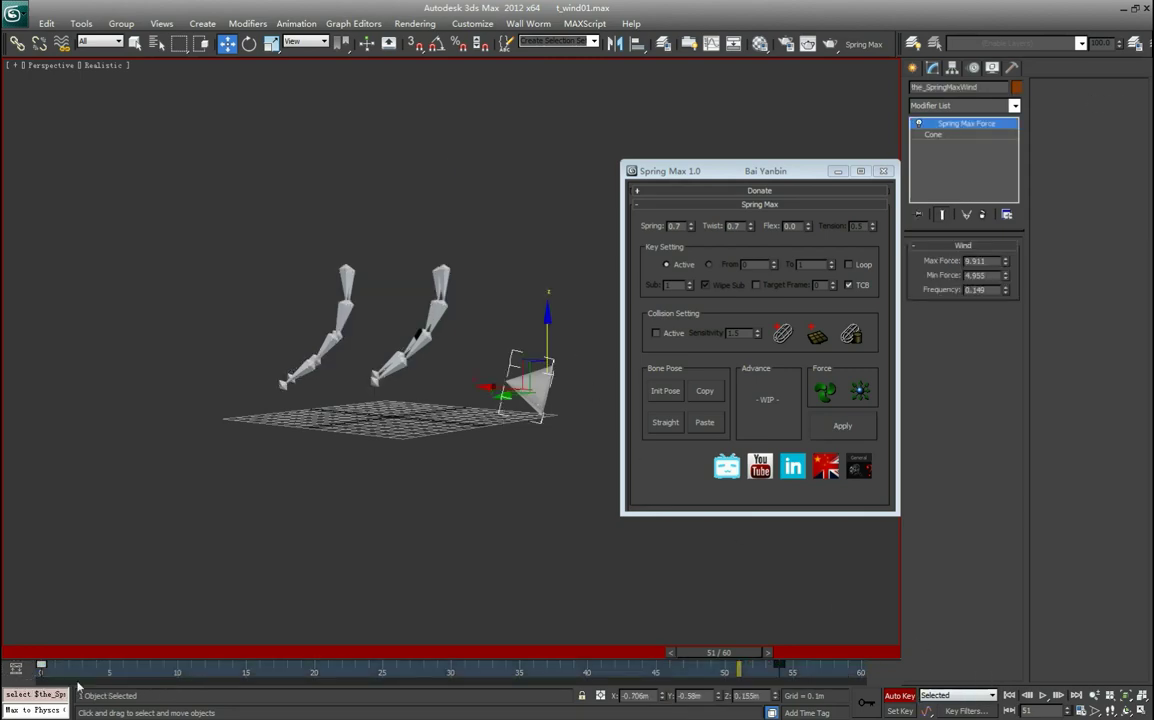
key(Delete)
Return to frame 0, select the four bone chains and recalculate their spring simulation with the stationary wind force
drag(740, 655, 60, 652)
drag(485, 293, 494, 296)
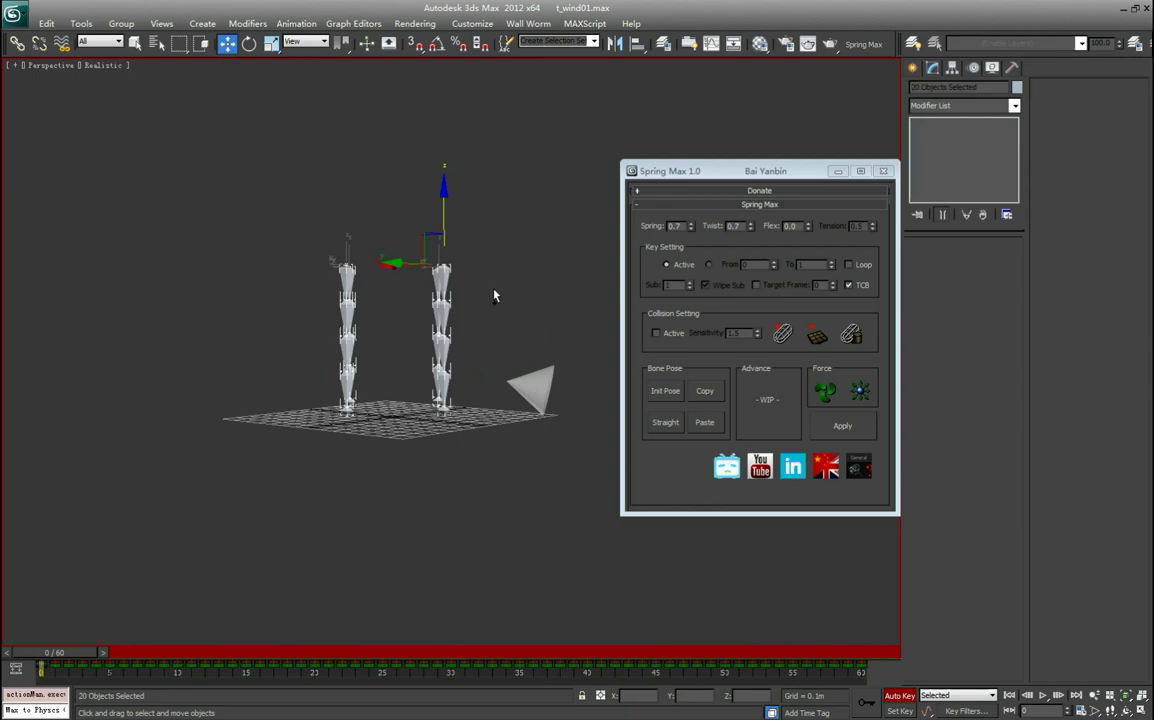
click(855, 430)
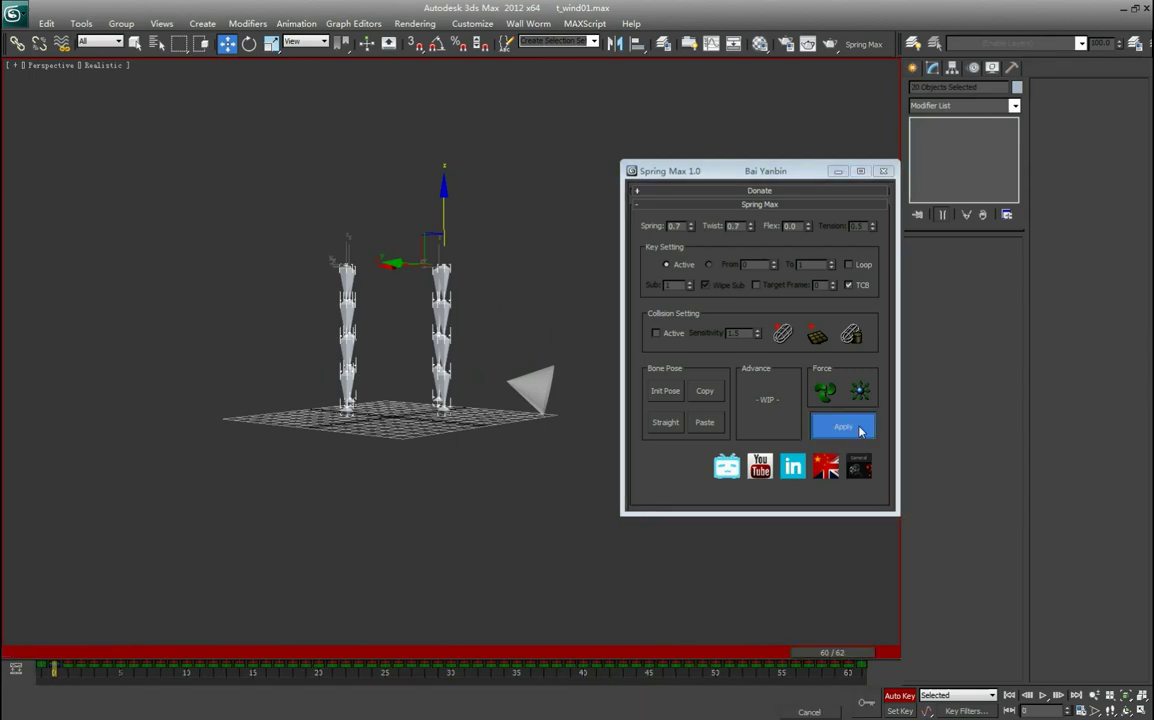
Play the animation to examine how the chains swing in the stationary wind, and clear the selection
click(1043, 696)
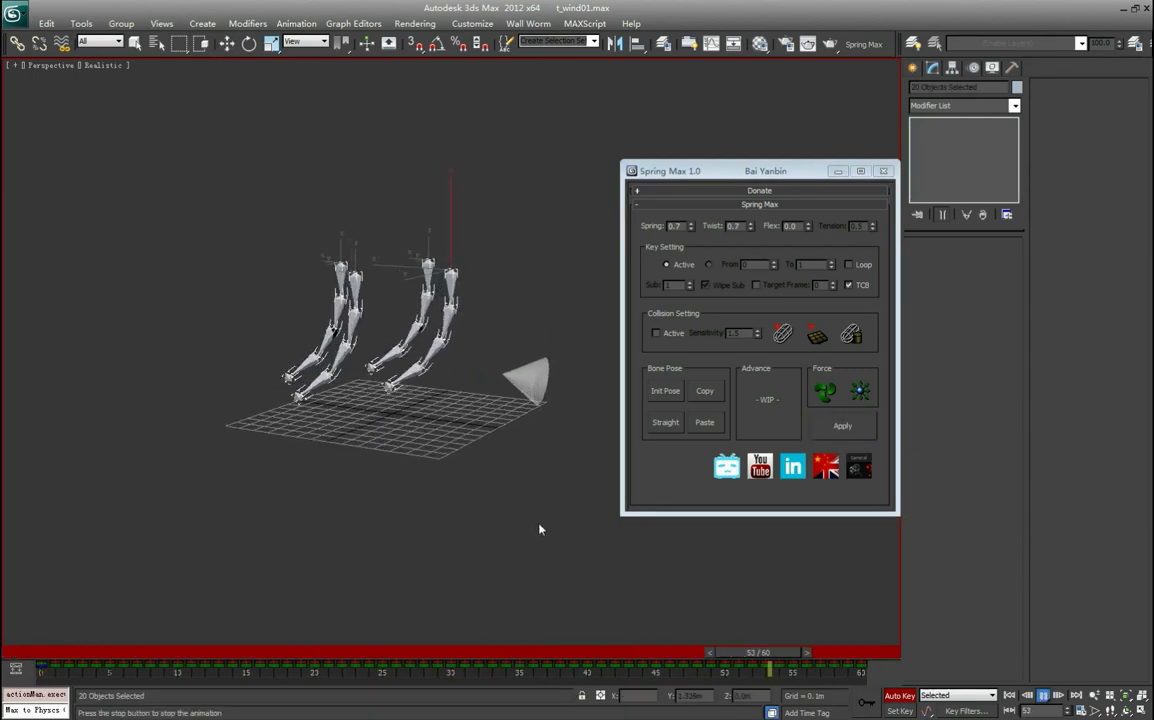
middle_drag(469, 483, 464, 513)
scroll(465, 525, up, 3)
key(/)
key(w)
click(525, 616)
At frame 0, create a Spring Max collision capsule with a radius of 0.277 m and a height of 1.213 m
drag(574, 655, 42, 653)
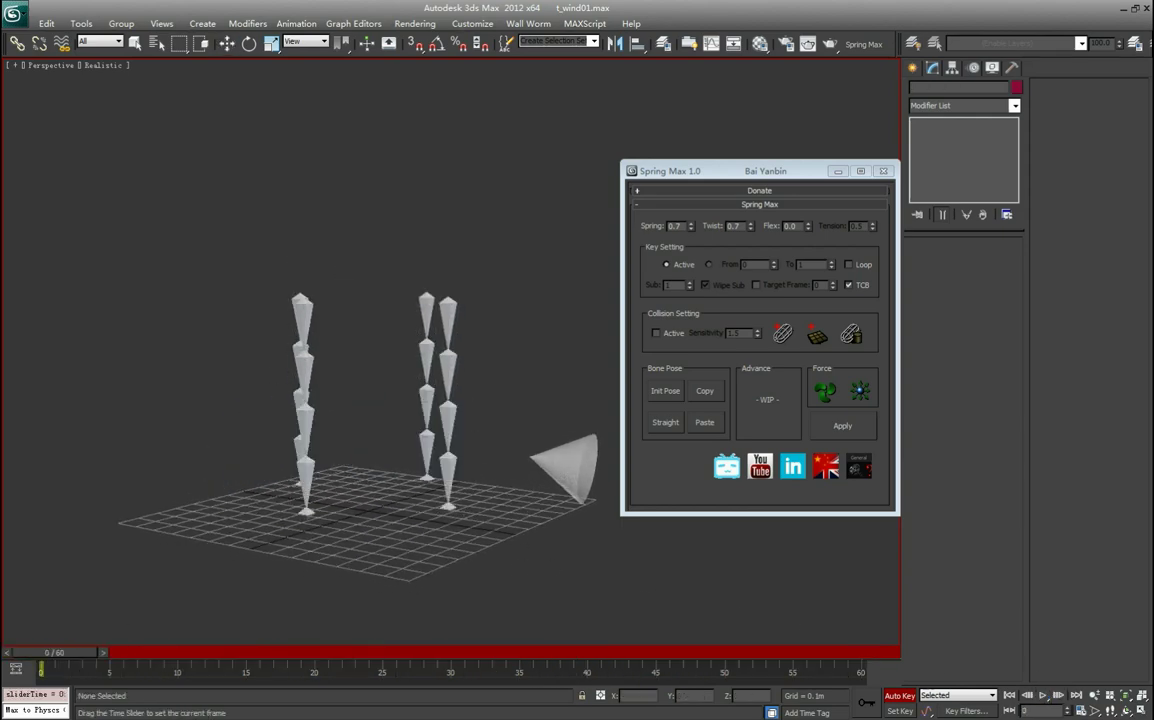
click(775, 335)
alt+middle_drag(410, 415, 344, 431)
click(416, 480)
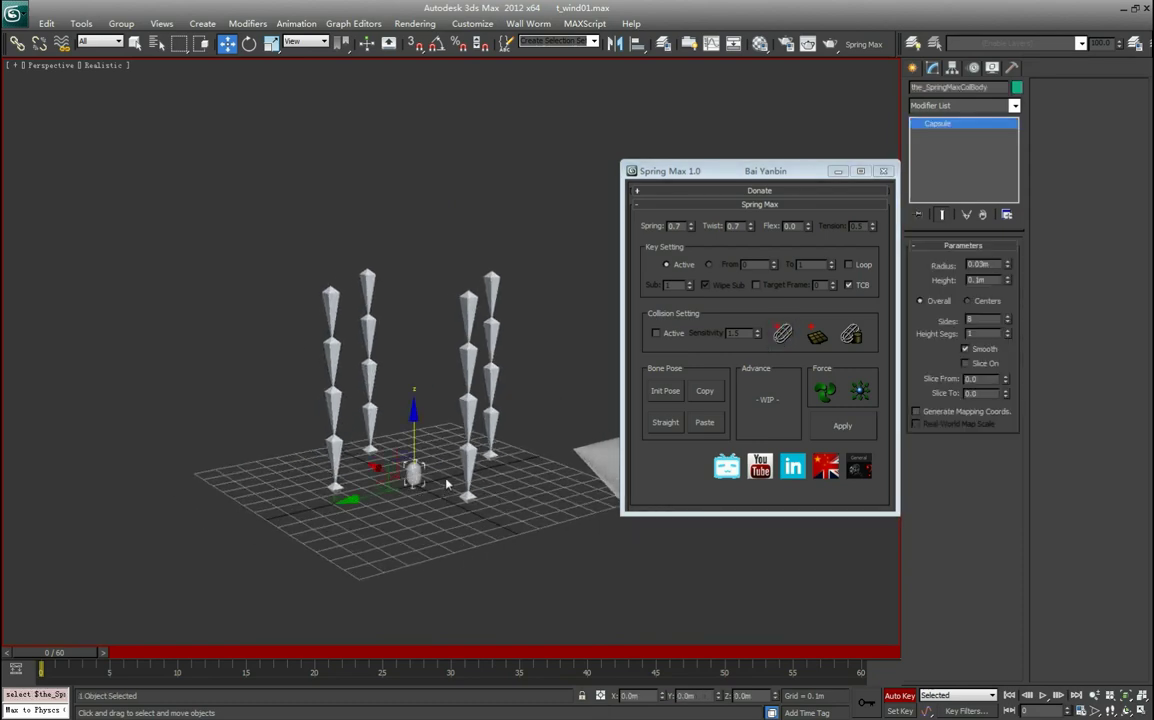
drag(1009, 265, 1000, 2)
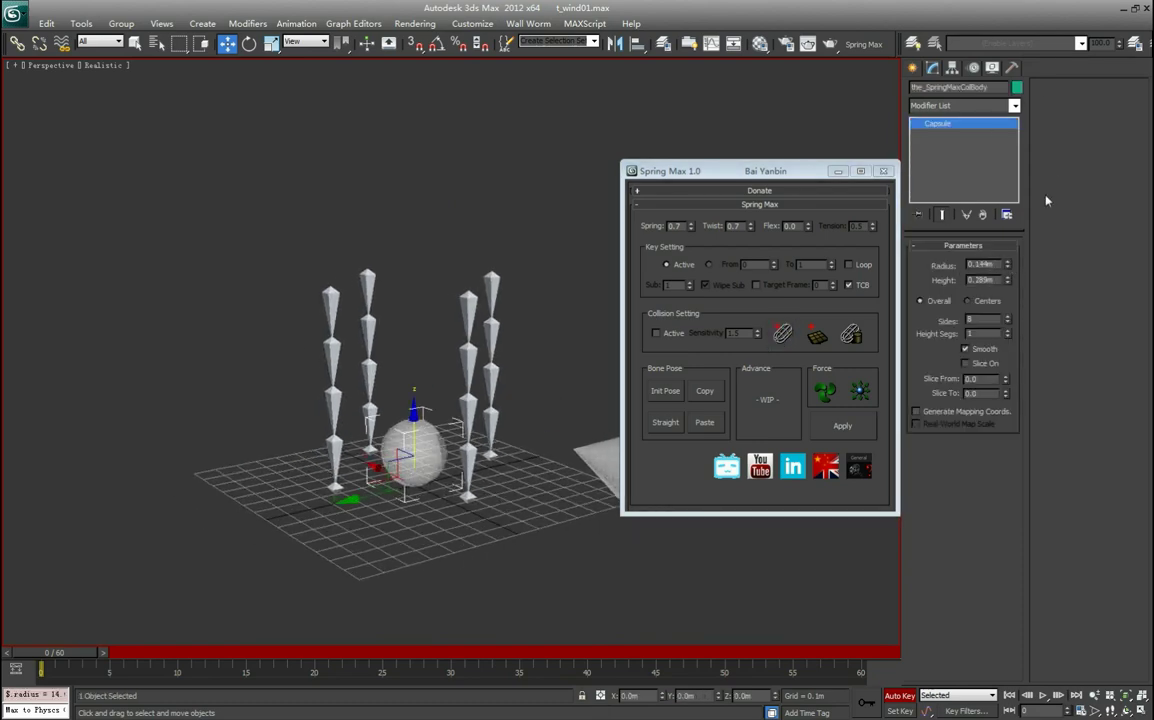
drag(1012, 266, 1001, 198)
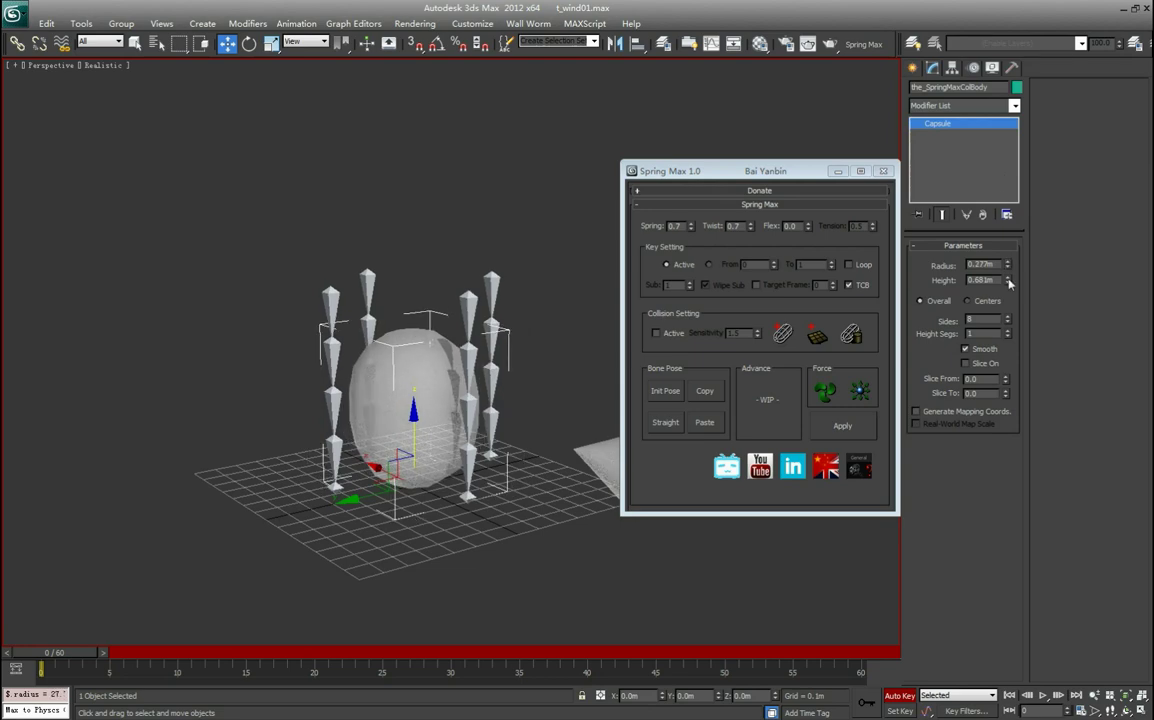
drag(1009, 283, 1007, 217)
Lay the collision capsule horizontally and place it beside the chains opposite the wind, at about X 0.82 m, Y -0.06 m, Z 0.23 m
alt+middle_drag(420, 430, 236, 476)
key(e)
drag(445, 437, 425, 533)
alt+middle_drag(430, 510, 272, 330)
key(w)
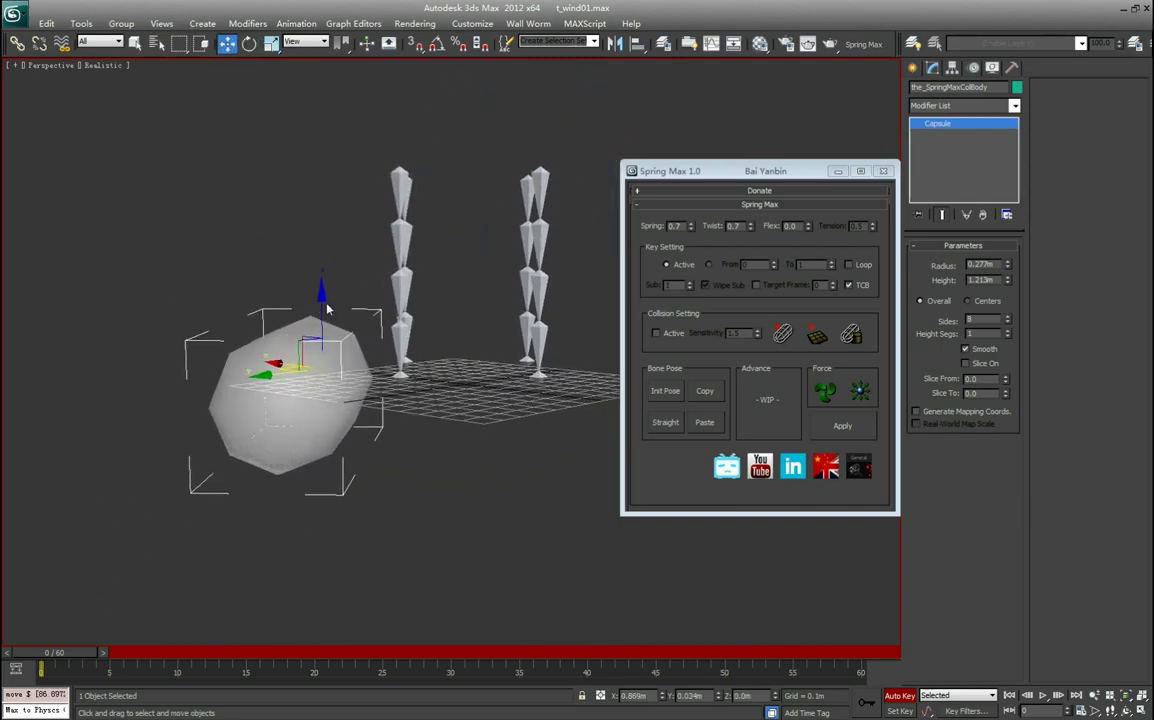
drag(325, 302, 334, 251)
alt+middle_drag(300, 319, 248, 421)
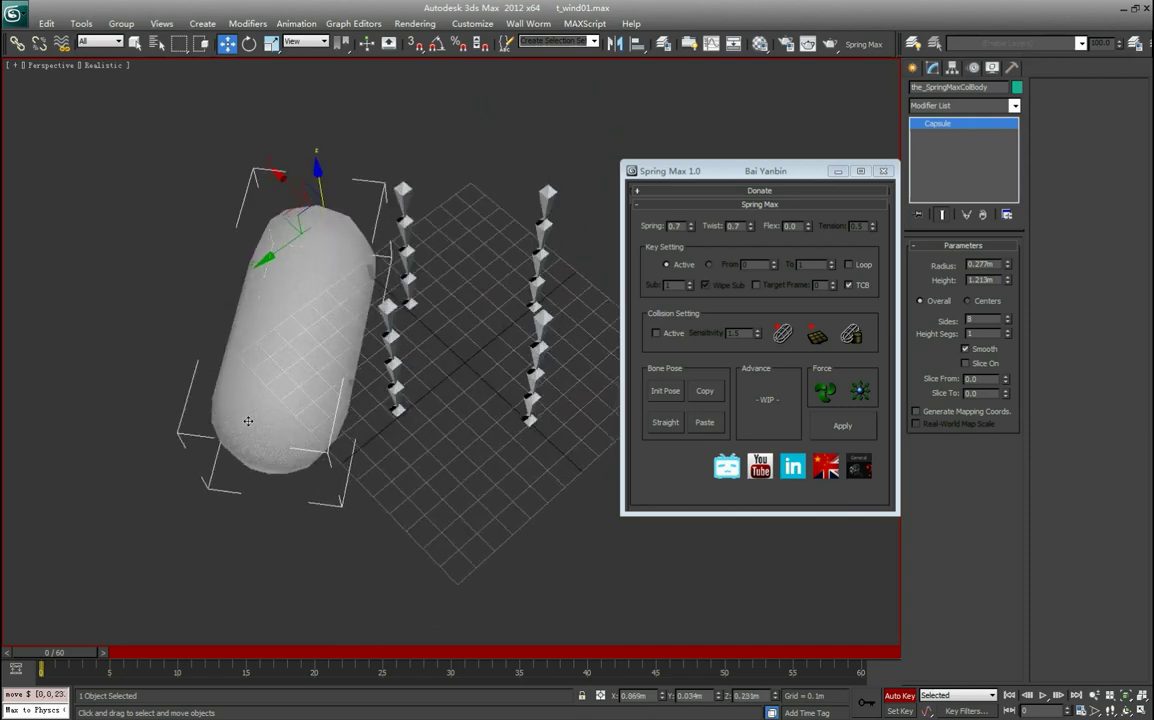
alt+middle_drag(305, 208, 296, 615)
Scrub through the timeline to check the chains' swing against the capsule, ending back at frame 0
drag(67, 655, 249, 690)
drag(318, 712, 645, 712)
drag(642, 665, 41, 665)
key(w)
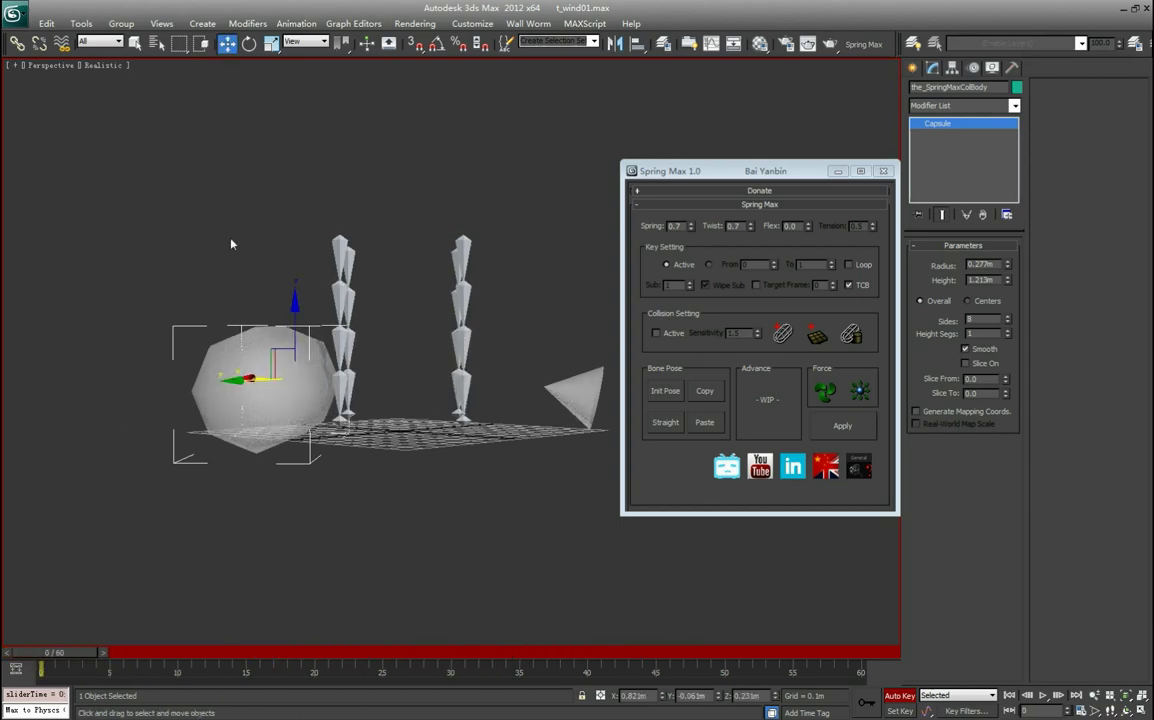
Activate collision, select the four bone chains with all their bones and recalculate the spring simulation
click(656, 333)
drag(291, 201, 485, 262)
key(ctrl+Page_Down)
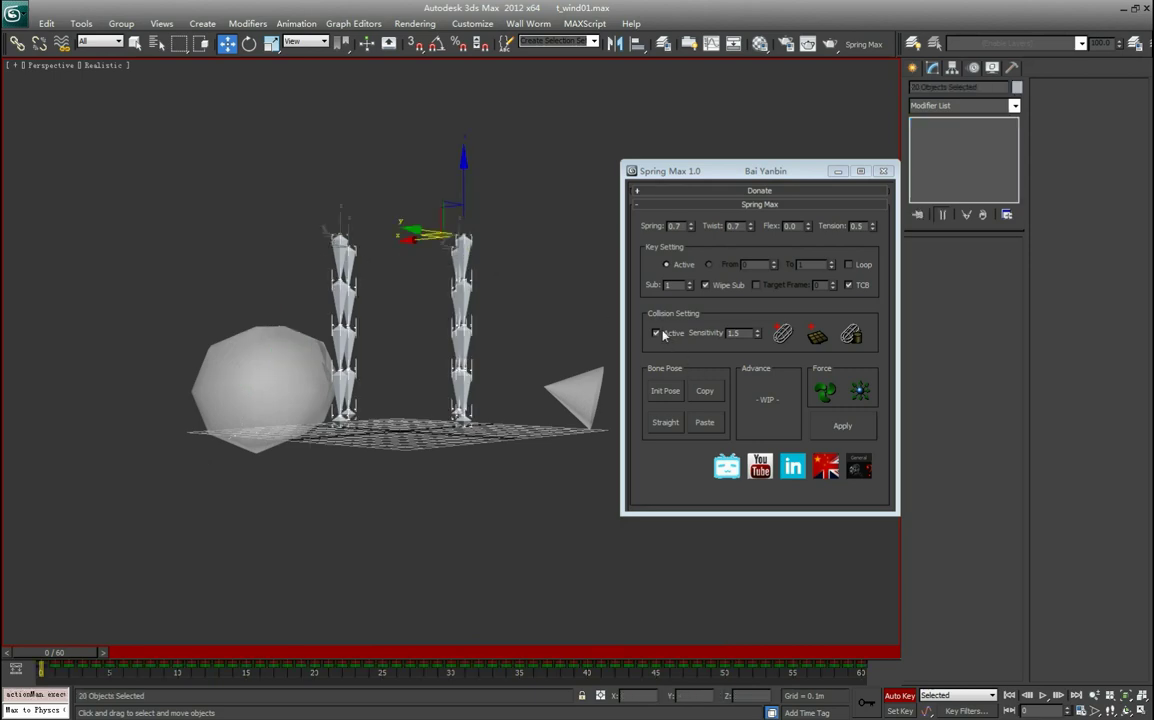
click(842, 425)
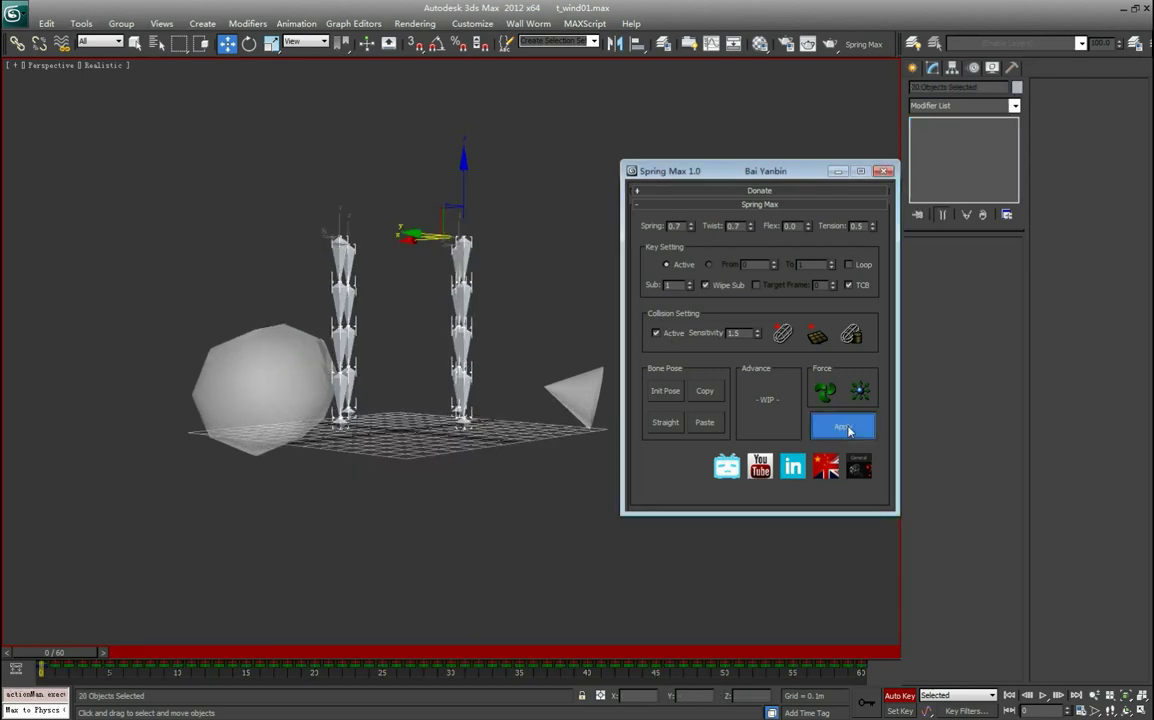
Play the animation to examine how the chains collide with the capsule, and stop the playback
click(1043, 695)
mouse_move(414, 512)
alt+middle_down()
mouse_move(424, 515)
mouse_move(374, 530)
mouse_move(366, 563)
mouse_move(381, 568)
mouse_move(412, 513)
alt+middle_up()
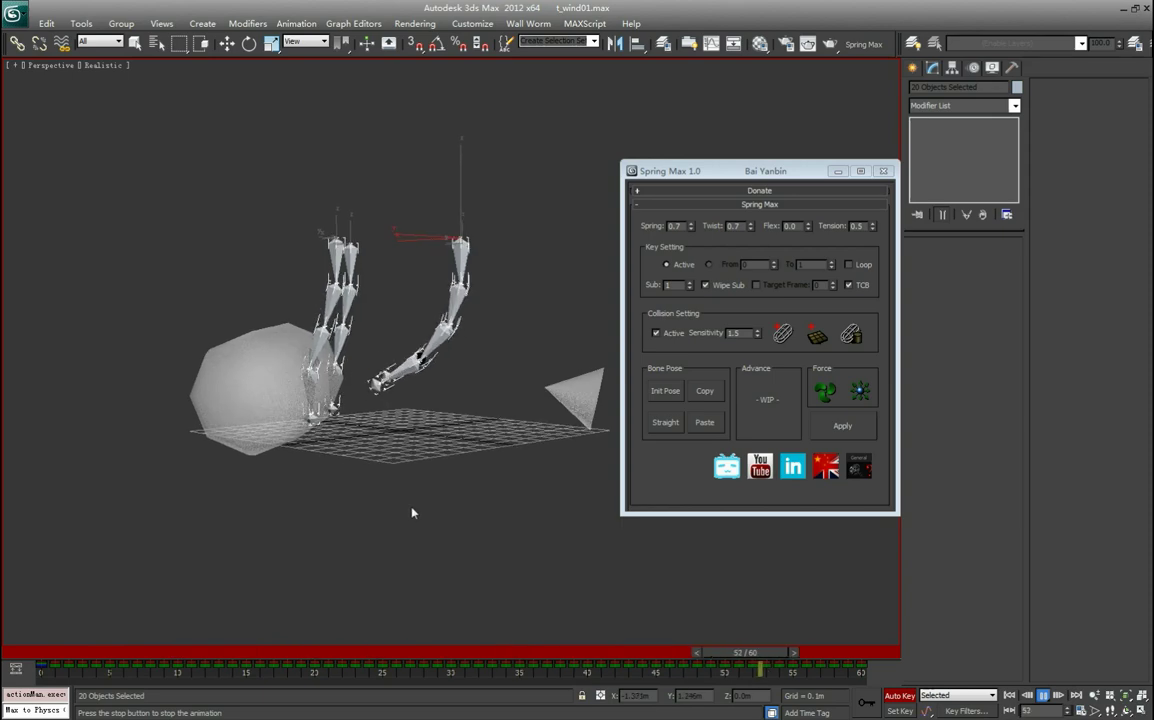
click(1045, 697)
key(w)
Select the collision capsule and key its radius at 0.274 m on frame 20
click(265, 450)
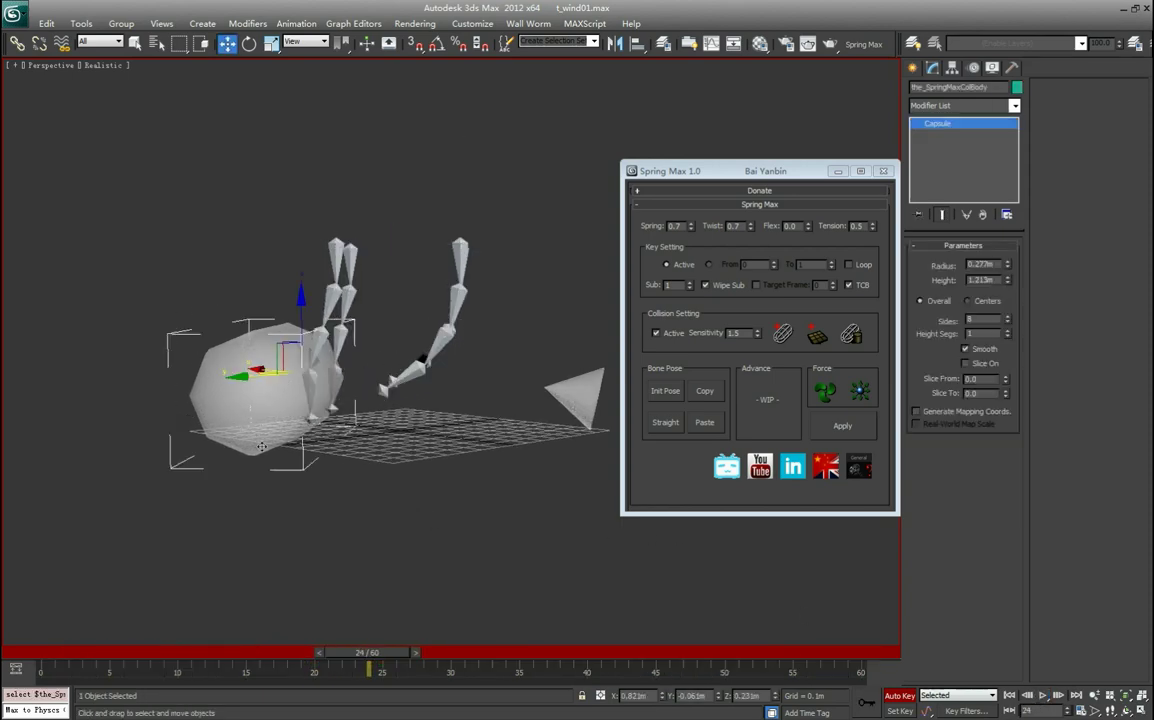
drag(382, 664, 111, 660)
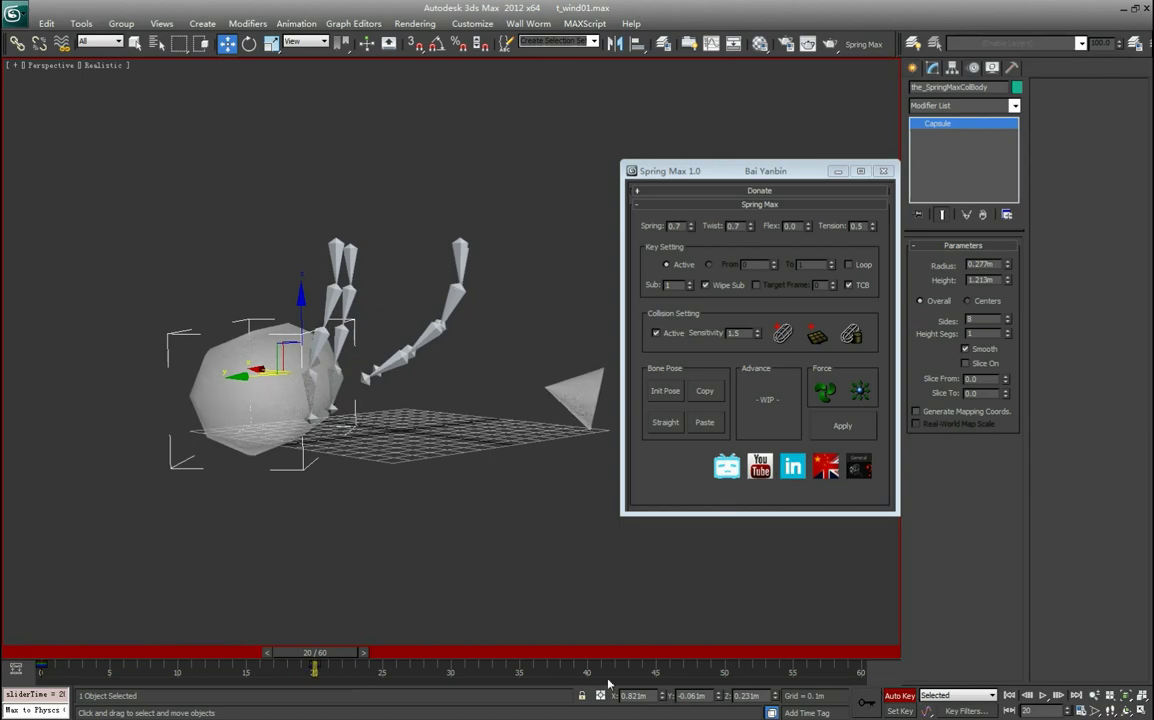
drag(334, 660, 366, 661)
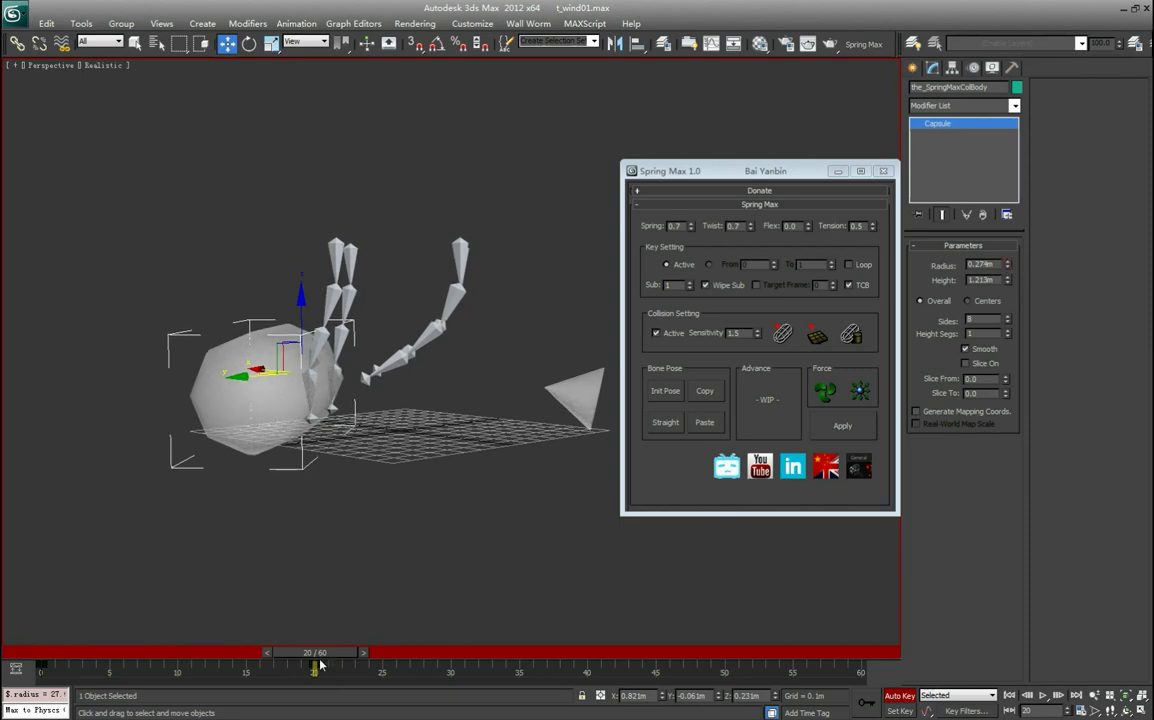
At frame 35, key the capsule moved into the nearer chains at about X 0.57 m, Y -0.27 m, with a 0.384 m radius
drag(330, 660, 515, 670)
key(w)
alt+middle_drag(238, 383, 250, 296)
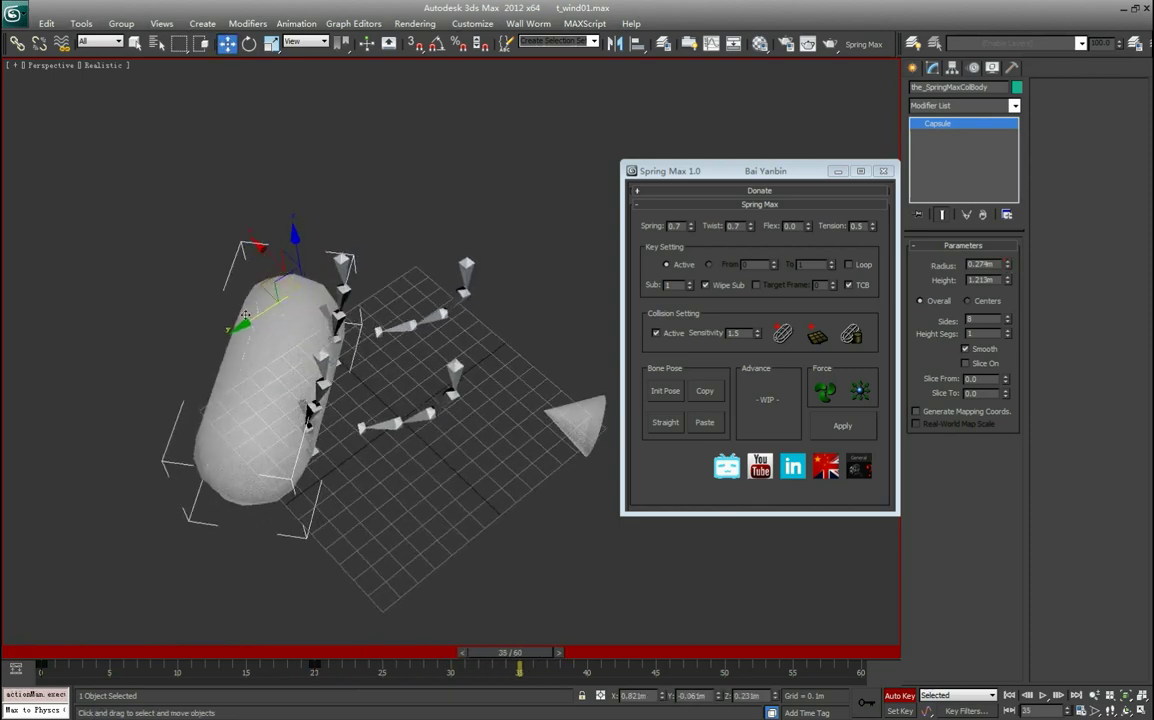
drag(260, 286, 328, 290)
alt+middle_drag(328, 290, 338, 165)
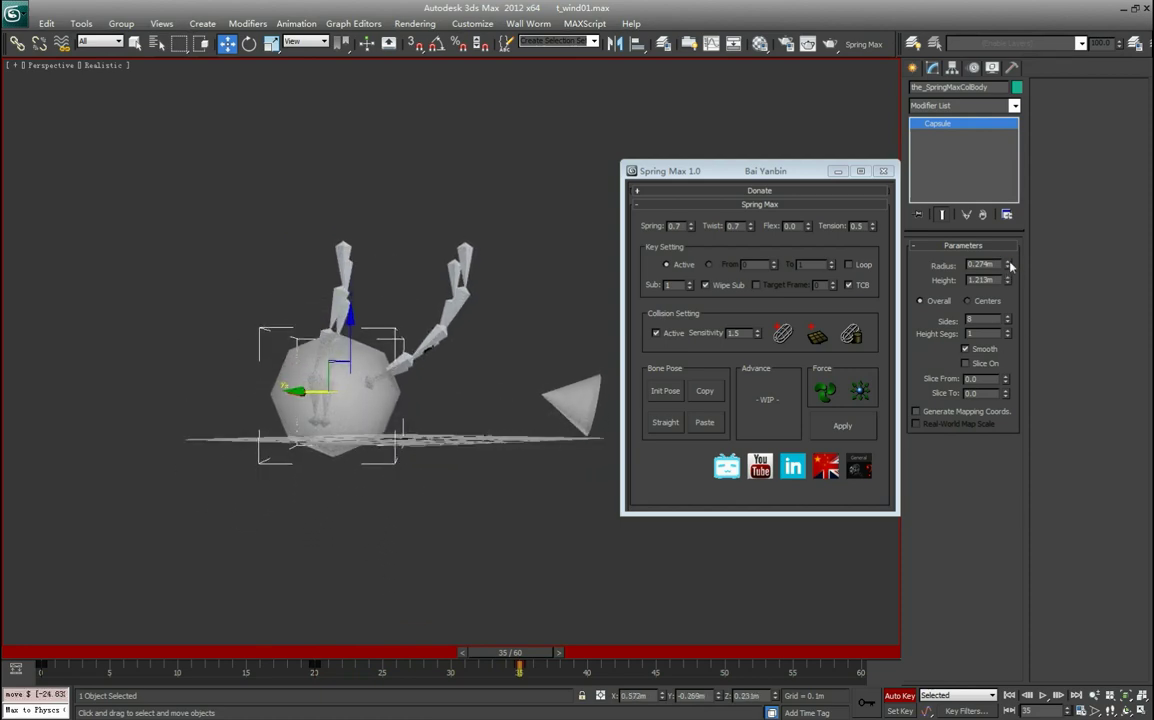
drag(1008, 263, 1008, 158)
Scrub the capsule's animation, return to frame 0 and recalculate the selected bone chains' simulation against the animated capsule
mouse_move(543, 656)
mouse_down()
mouse_move(155, 652)
mouse_move(536, 656)
mouse_up()
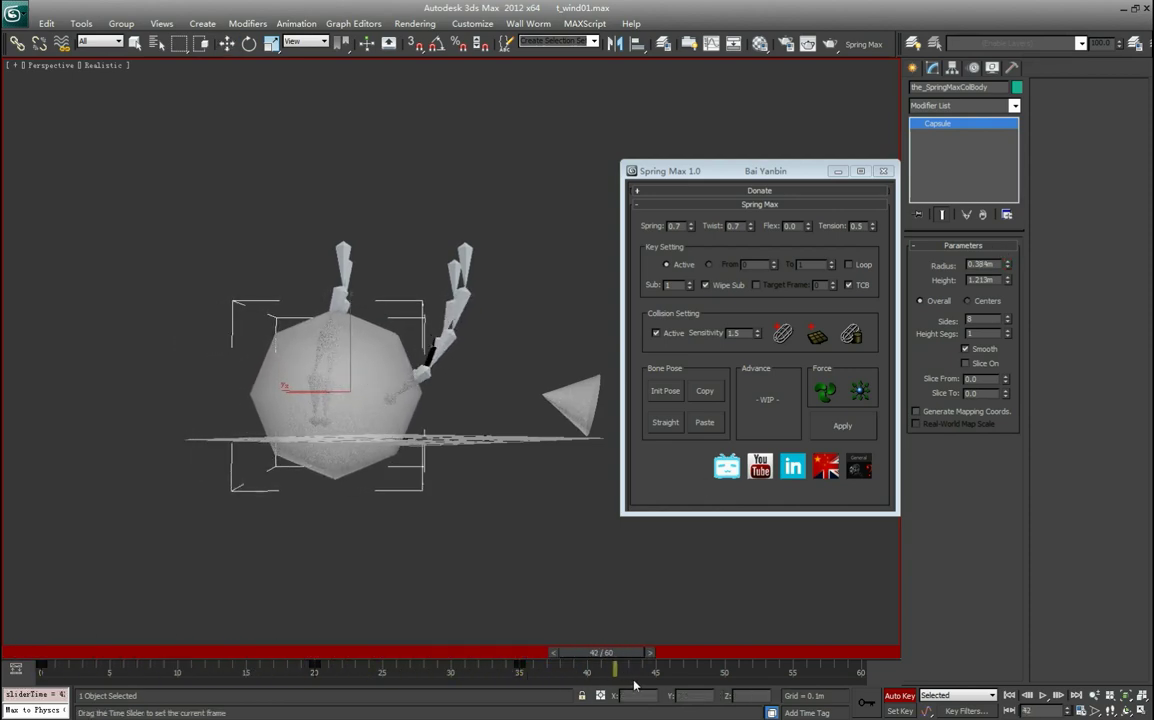
drag(686, 692, 60, 610)
key(w)
drag(504, 278, 520, 279)
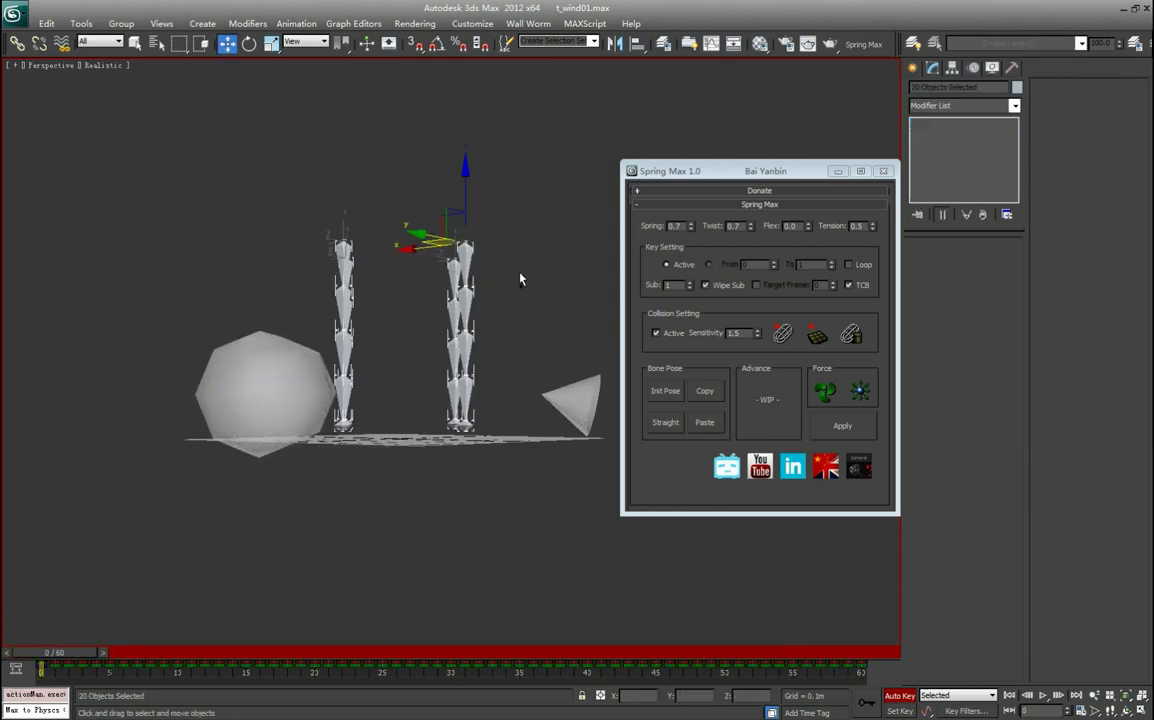
click(849, 432)
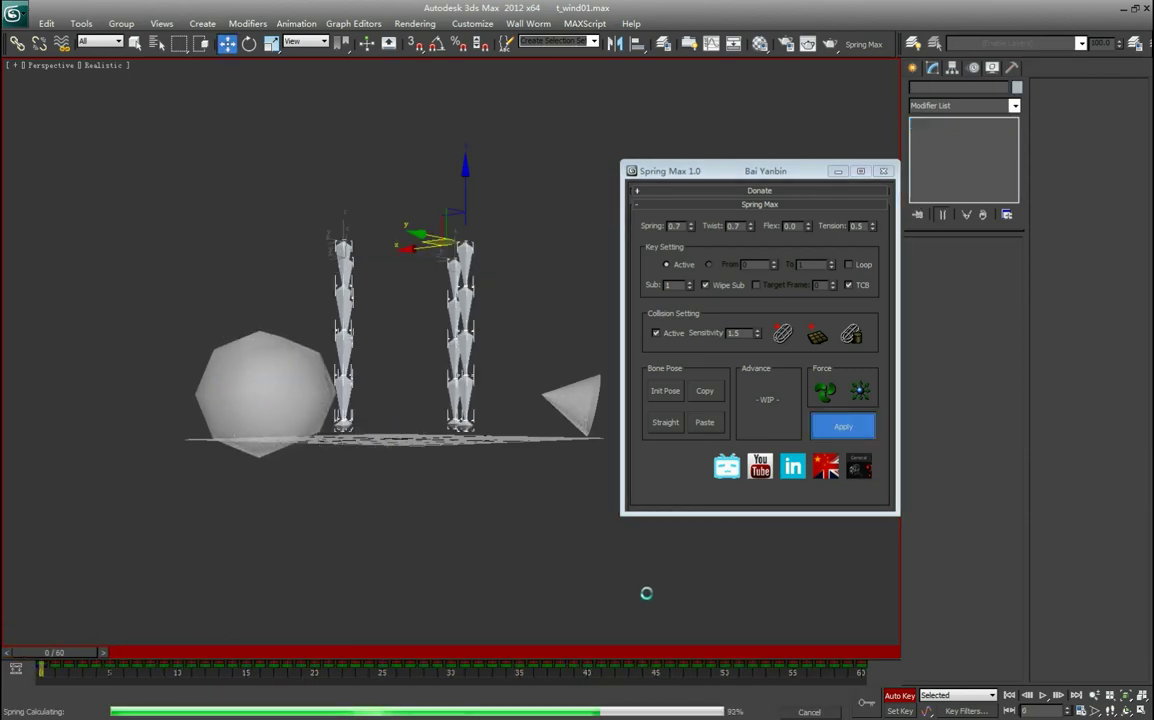
Play the recalculated animation to examine how the chains collide with the moving capsule, and stop the playback
click(1045, 697)
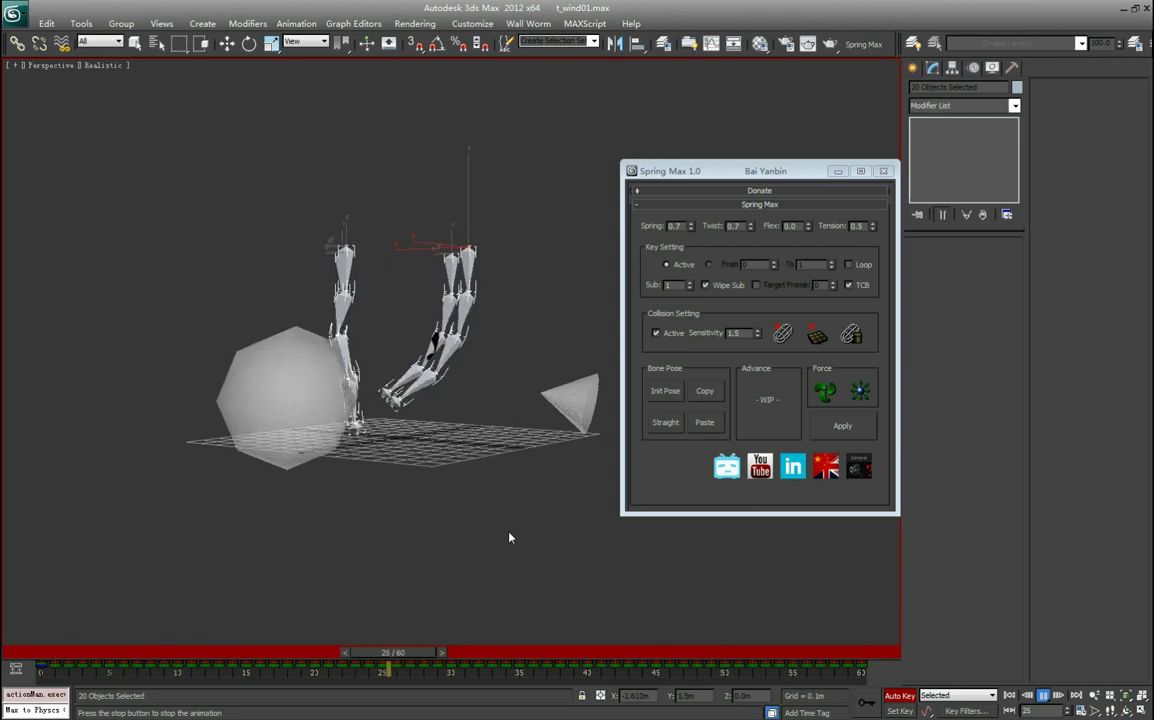
click(1043, 695)
key(w)
Select the collision capsule and, at frame 35, key it lowered to about Z 0.086 m
click(315, 470)
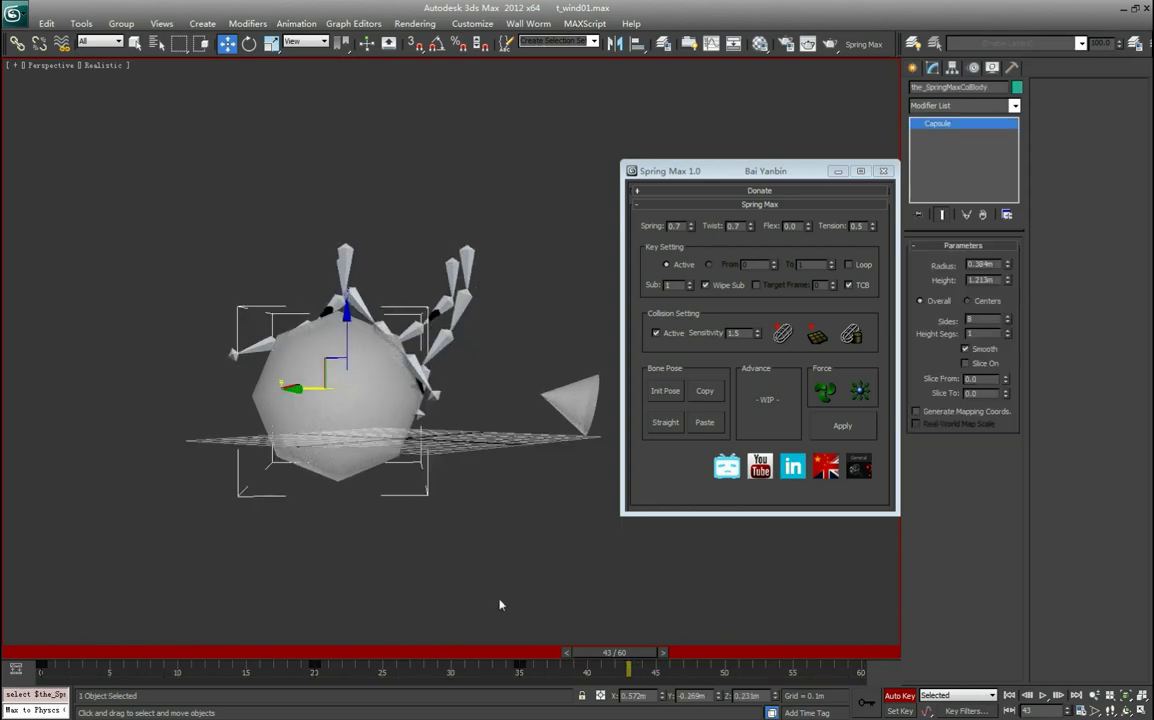
drag(639, 652, 545, 651)
key(w)
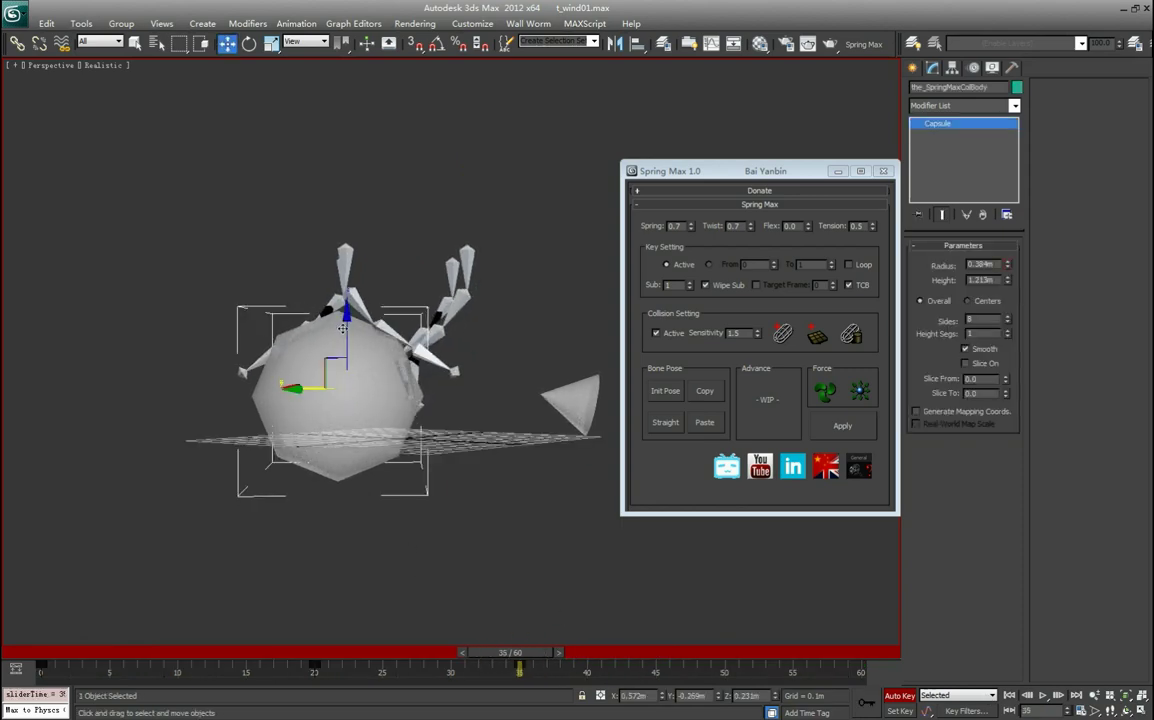
drag(345, 325, 345, 352)
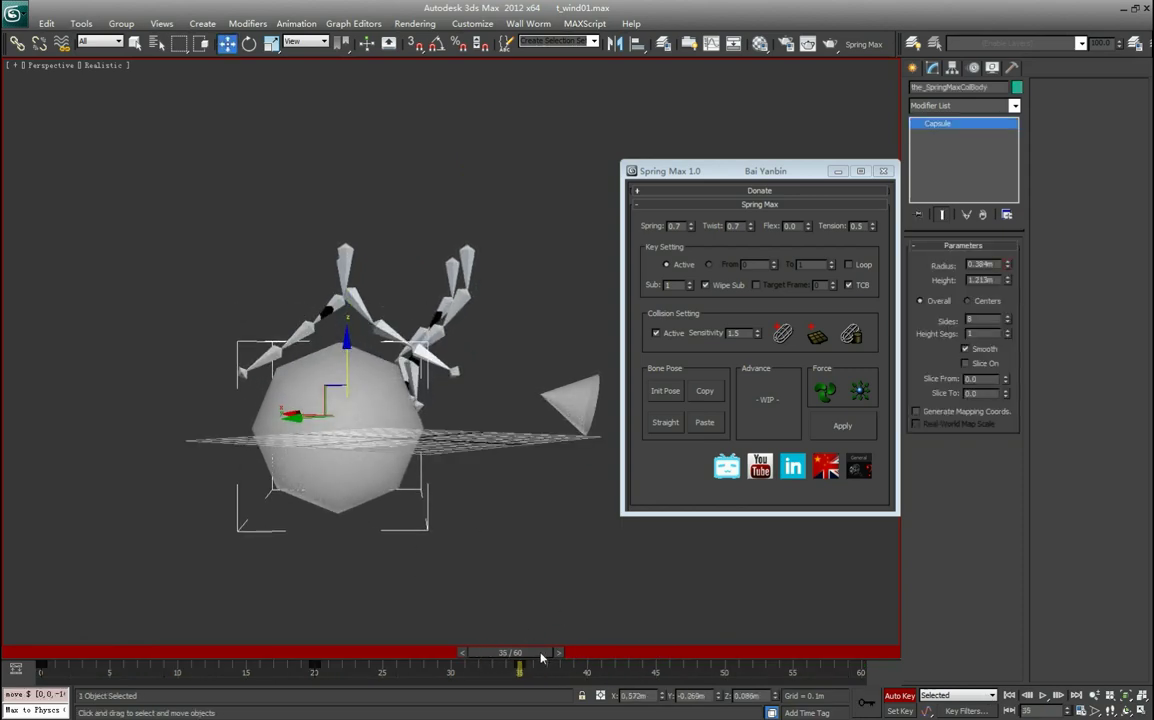
mouse_move(541, 657)
mouse_down()
mouse_move(206, 652)
mouse_move(527, 656)
mouse_up()
From frame 0, recalculate the bone chains' simulation with Sub set to 5, and play the result
key(Home)
double_click(677, 287)
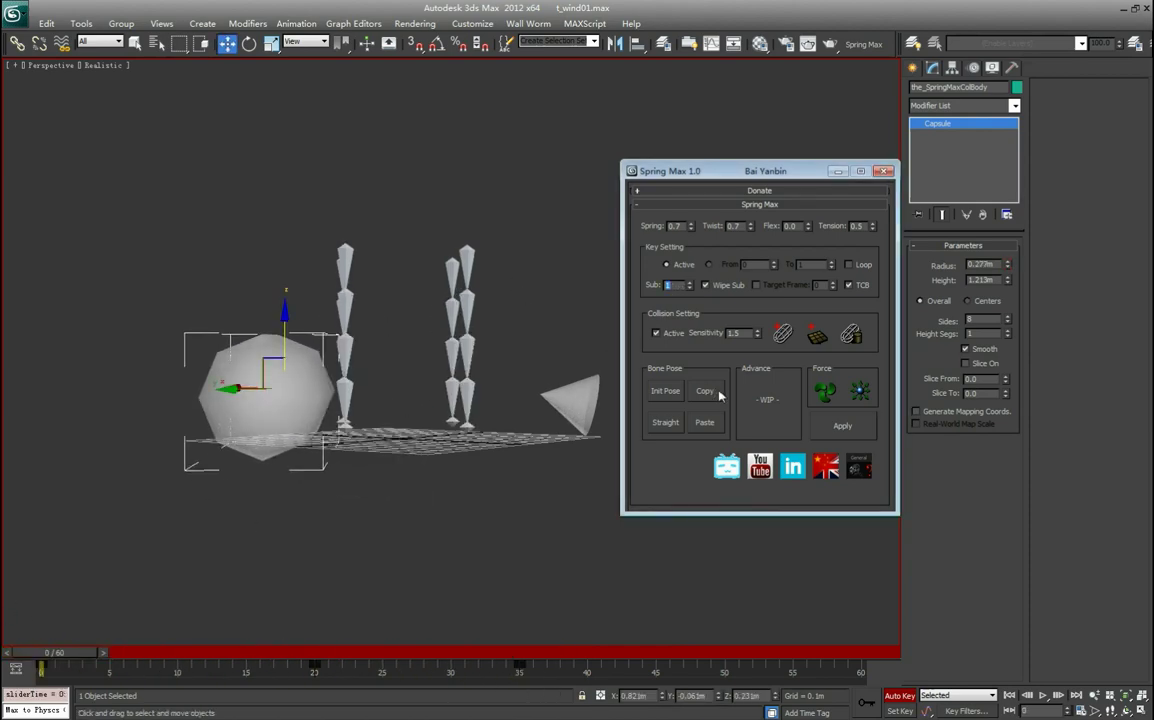
drag(340, 199, 497, 282)
click(845, 428)
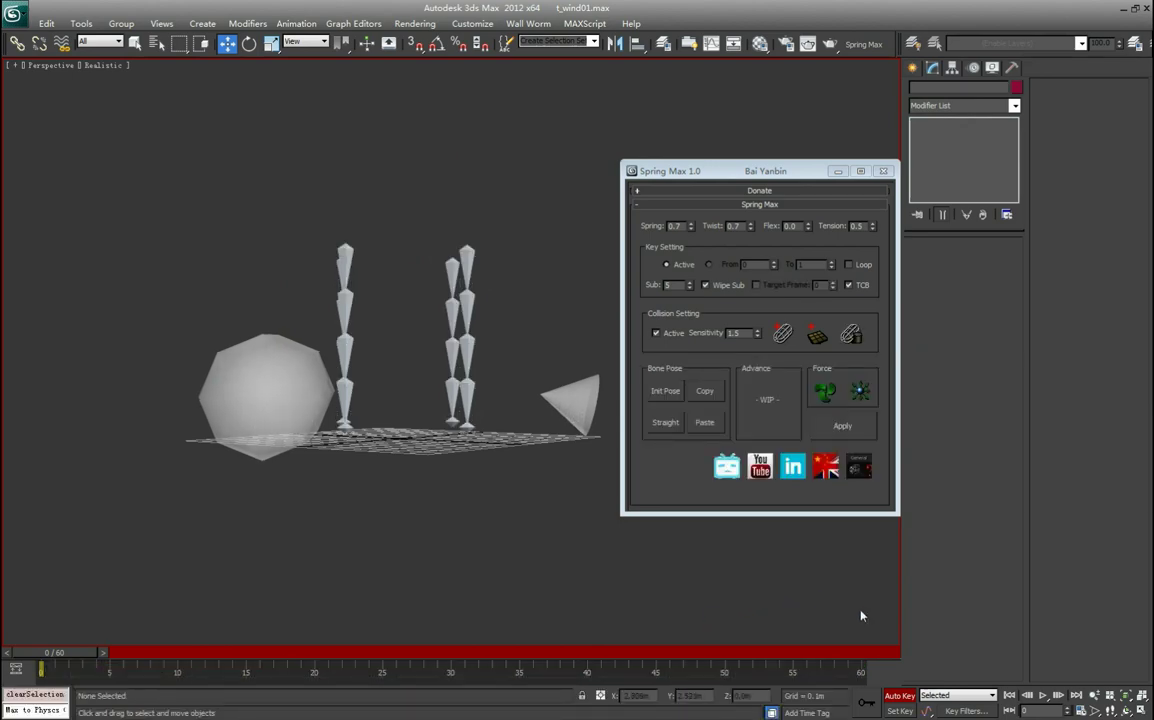
click(1043, 695)
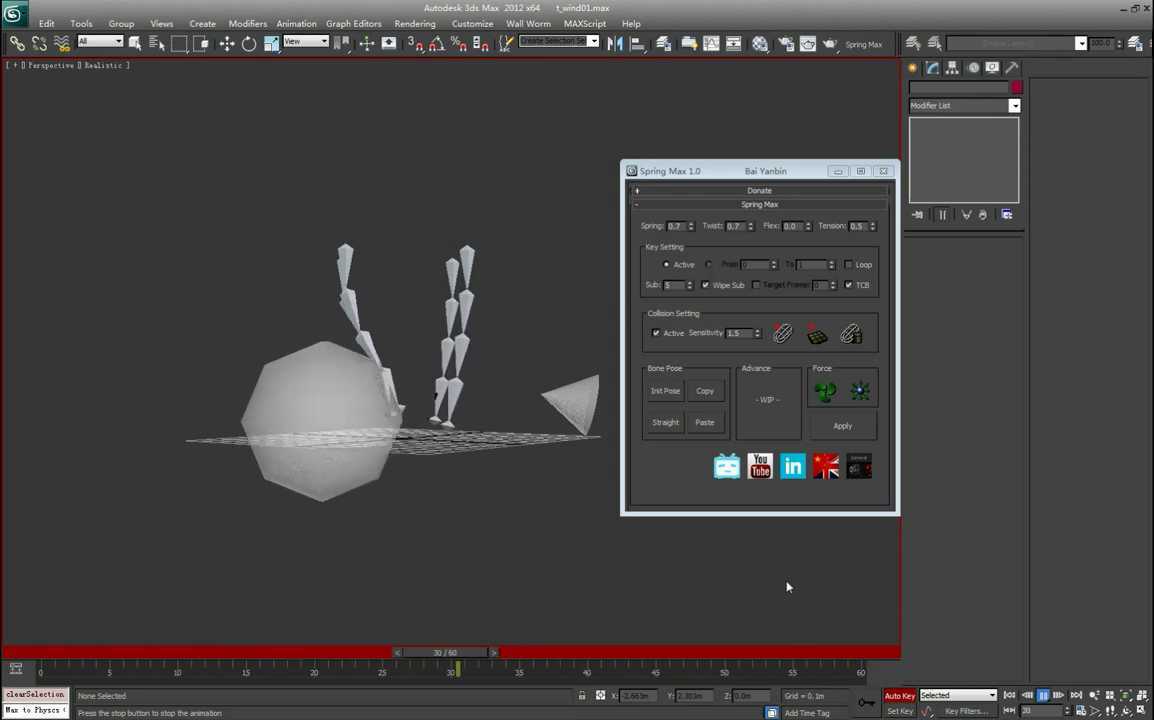
click(1045, 695)
At frame 35, key the capsule raised to about Z 0.202 m and moved horizontally further in among the chains
click(362, 440)
drag(565, 657, 551, 657)
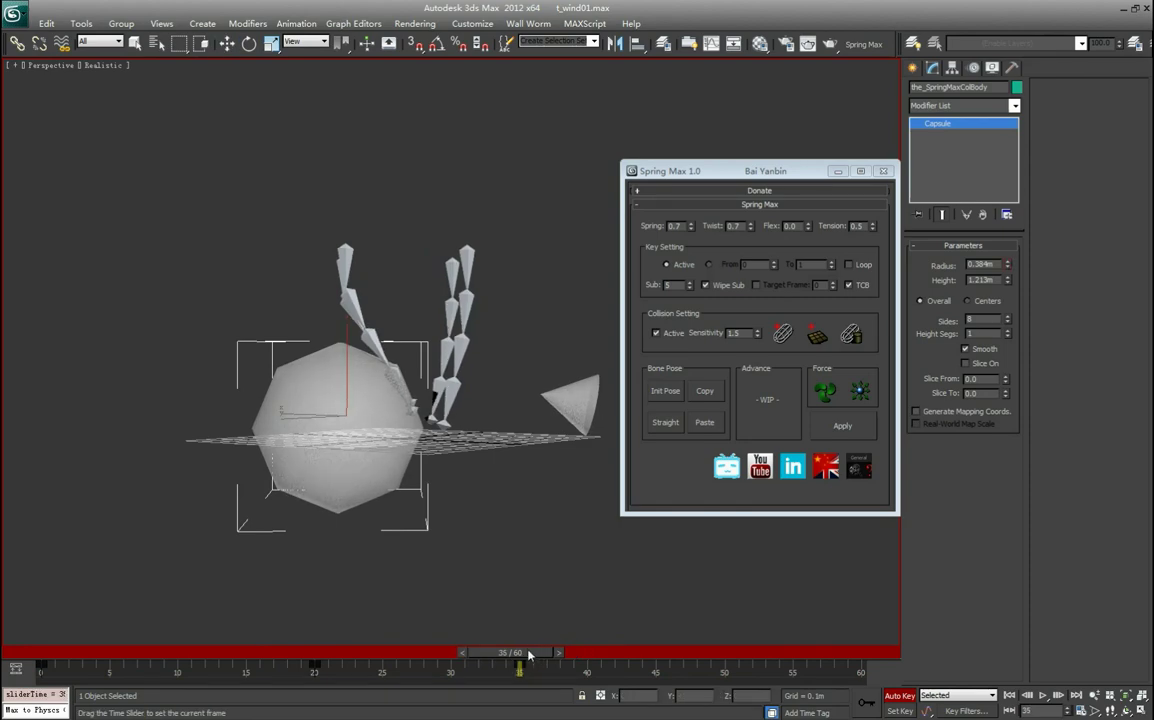
drag(278, 432, 266, 453)
drag(339, 352, 290, 390)
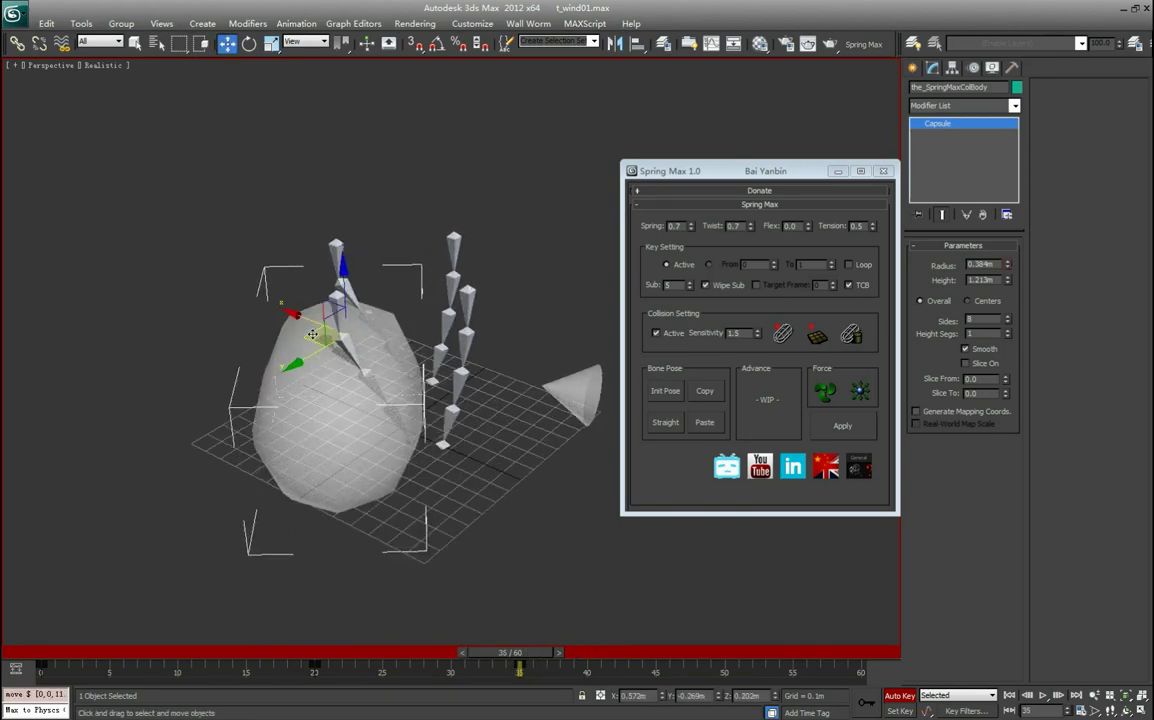
drag(313, 334, 378, 431)
alt+middle_drag(403, 442, 405, 432)
Recalculate all bone chains from frame 0 against the repositioned capsule, and play the result
drag(528, 655, 40, 656)
drag(323, 237, 471, 253)
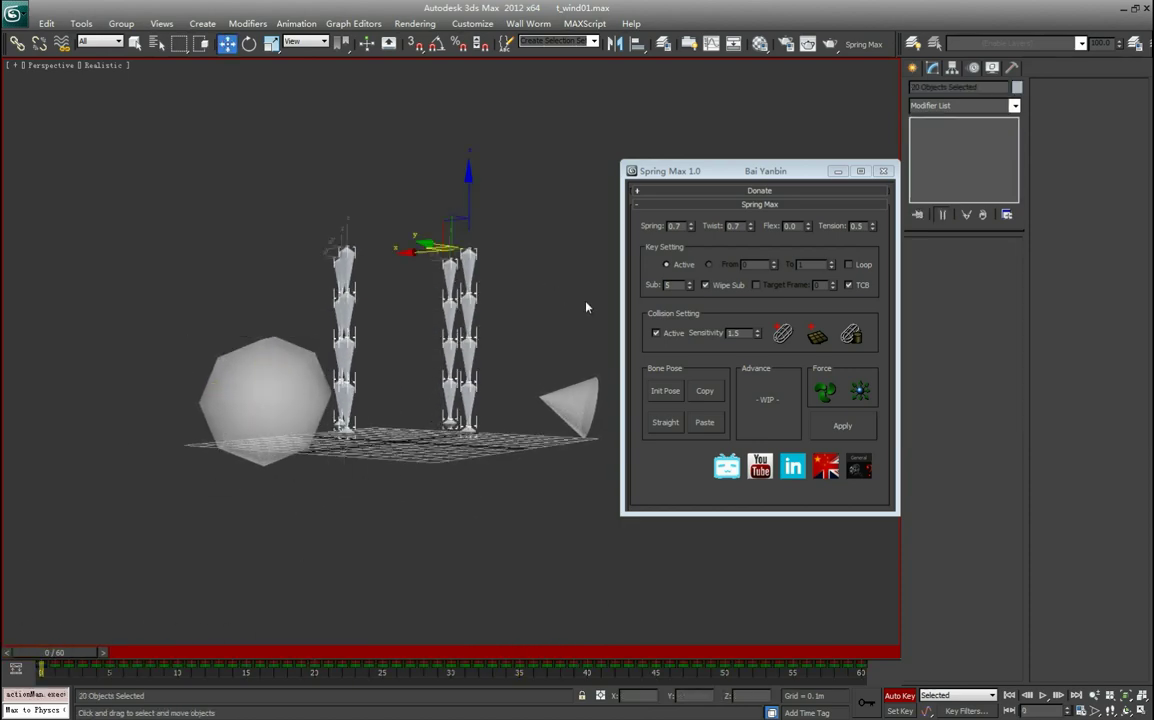
click(853, 428)
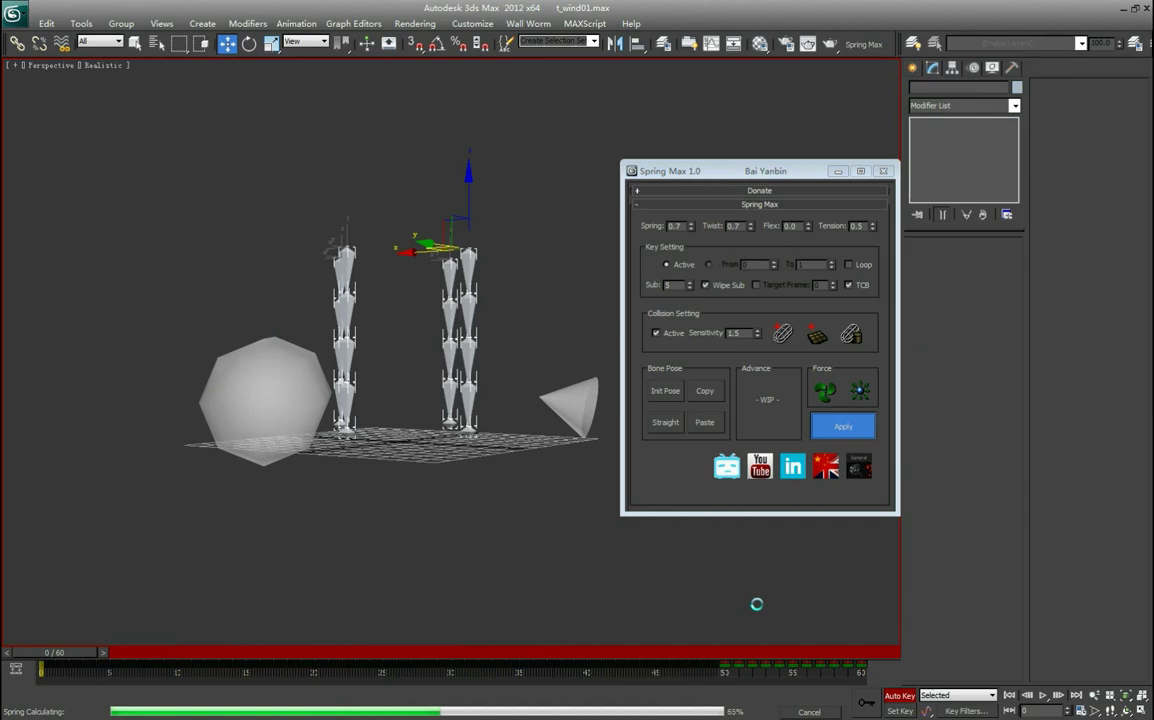
click(1042, 696)
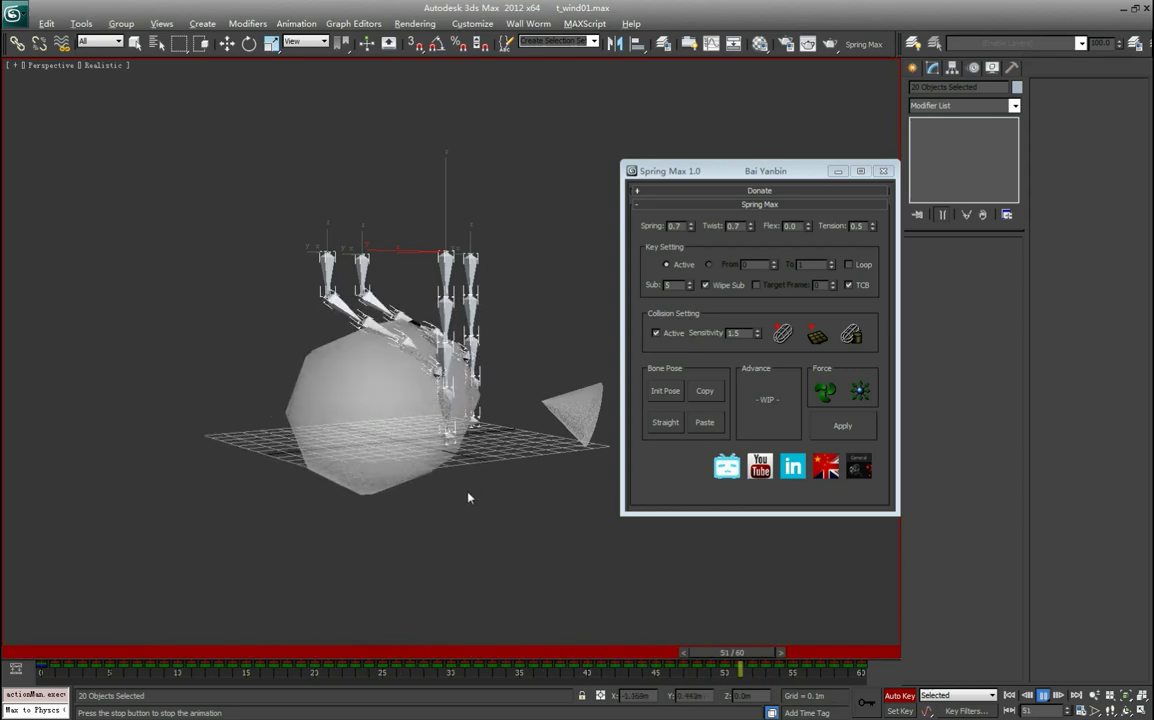
click(1043, 700)
key(w)
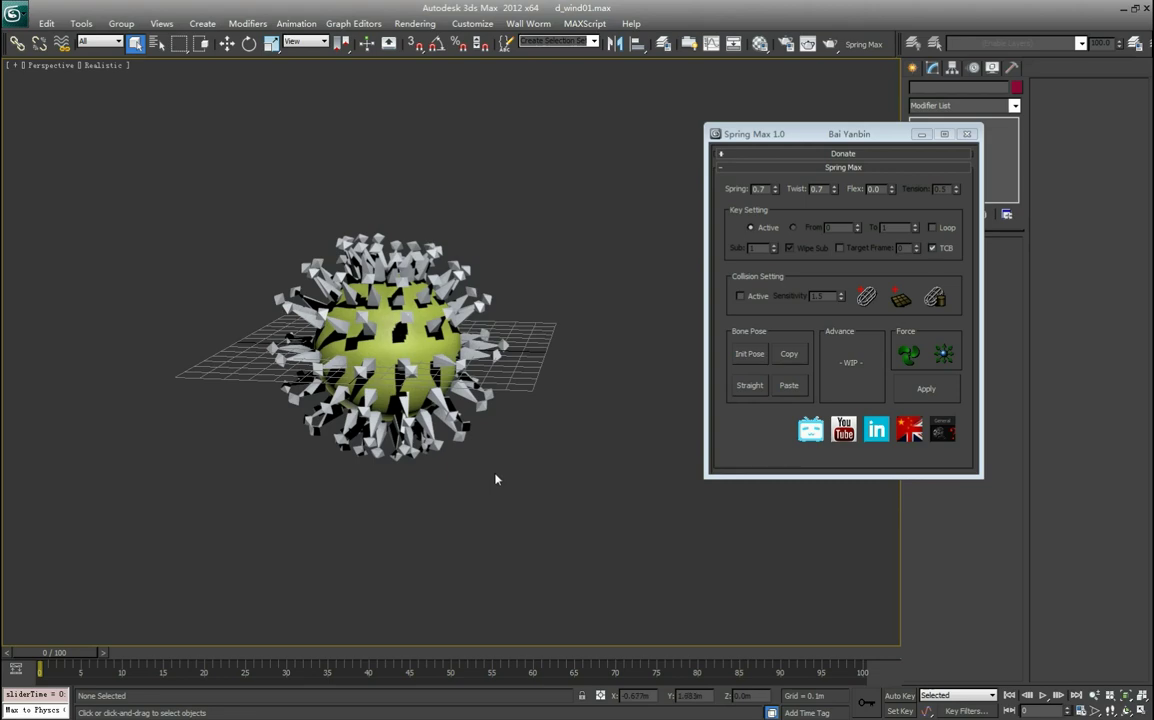
Select the green sphere in the d_wind01.max scene and scrub the timeline to examine whether the bones on it move
click(476, 303)
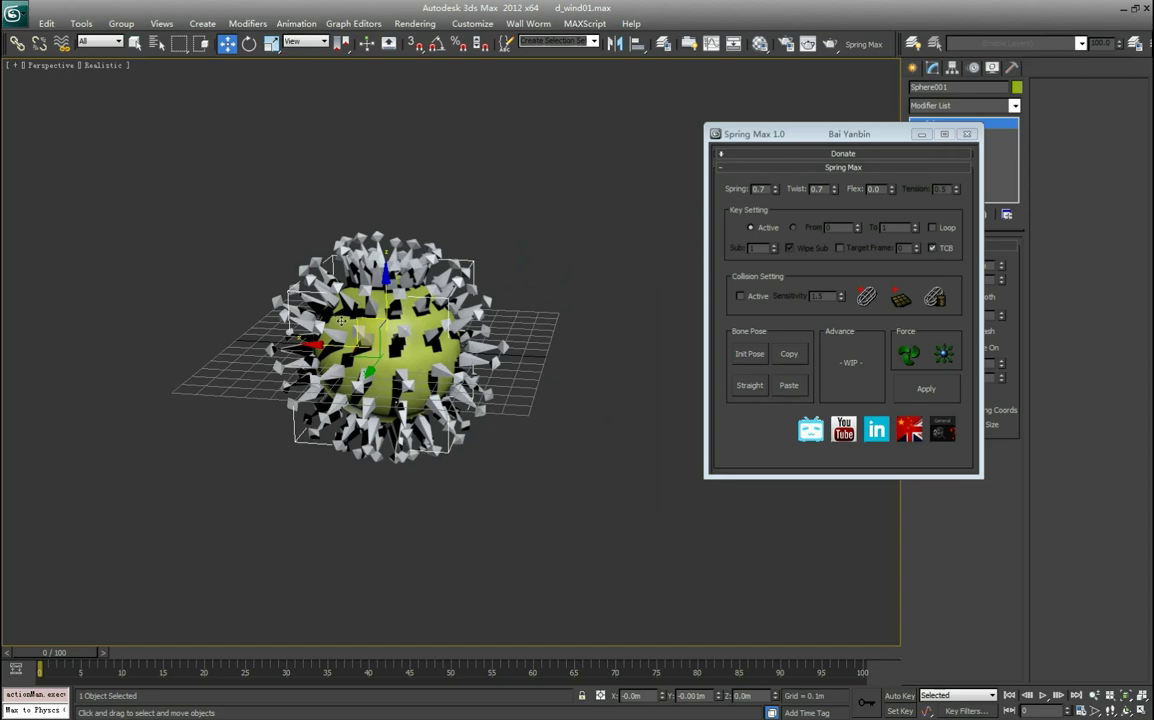
drag(65, 660, 378, 677)
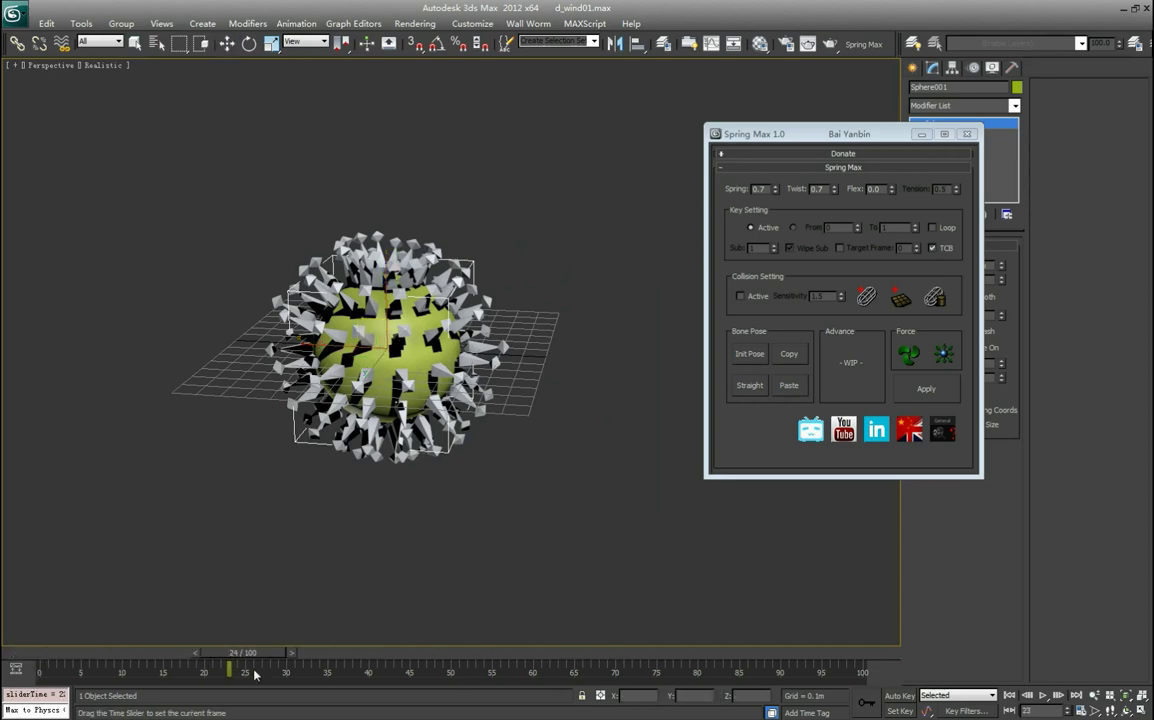
drag(256, 667, 75, 667)
key(w)
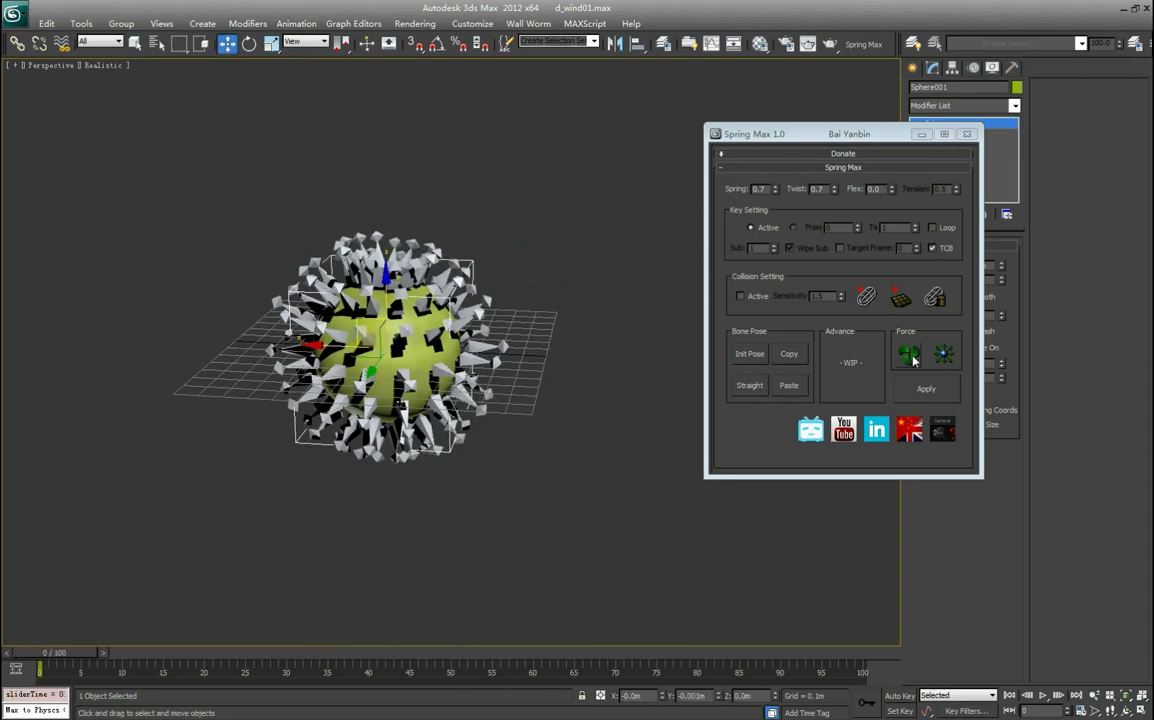
Add a Spring Max wind force at the sphere's centre and move it out of the sphere to about X -0.802 m
key(F3)
key(z)
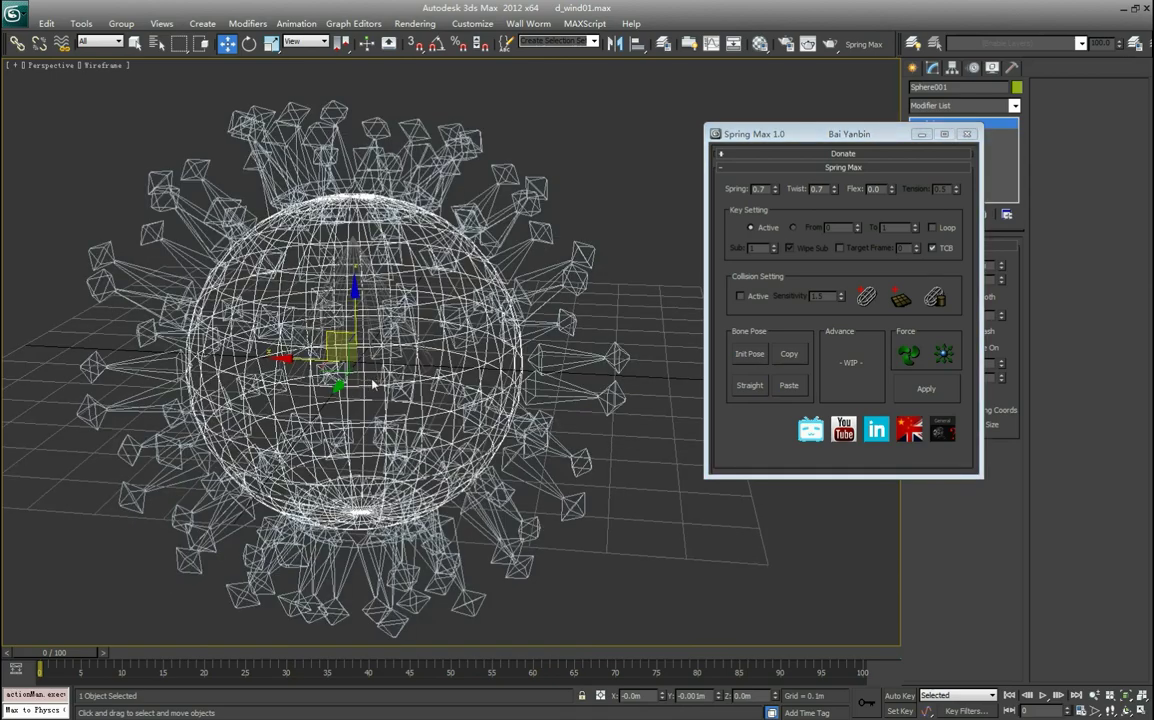
click(371, 374)
key(F3)
key(z)
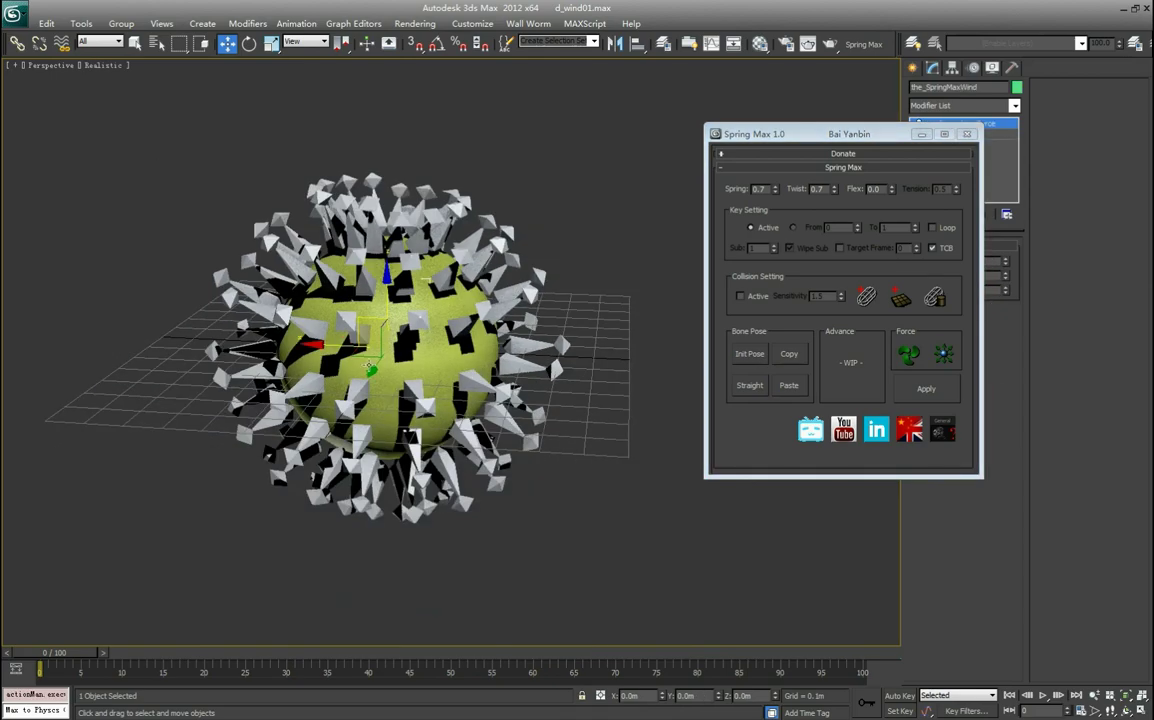
drag(323, 345, 602, 354)
scroll(577, 404, down, 3)
alt+middle_drag(556, 420, 497, 450)
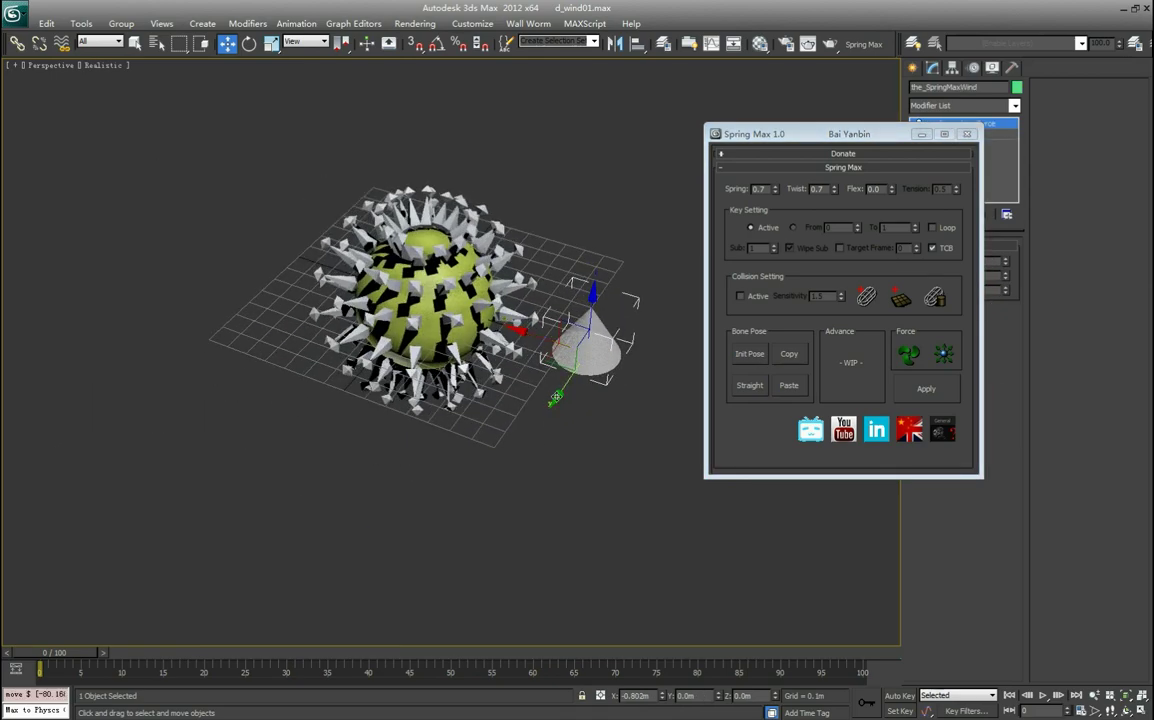
Move the wind cone along Y to the front side of the sphere and rotate it to aim at the sphere
drag(558, 388, 424, 579)
alt+middle_drag(423, 579, 497, 512)
key(e)
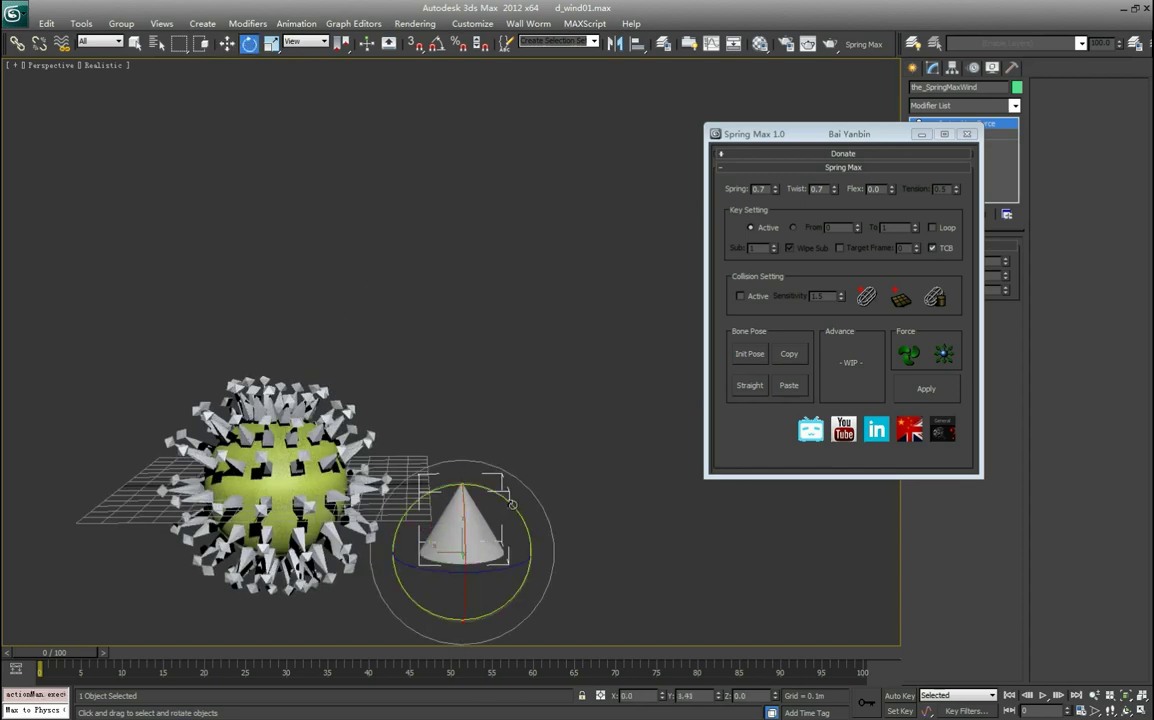
drag(496, 486, 310, 400)
drag(442, 547, 383, 575)
middle_drag(292, 604, 420, 480)
Select all the bones attached to the sphere and calculate their spring simulation with the wind force
click(389, 390)
key(Page_Down)
key(ctrl+Page_Down)
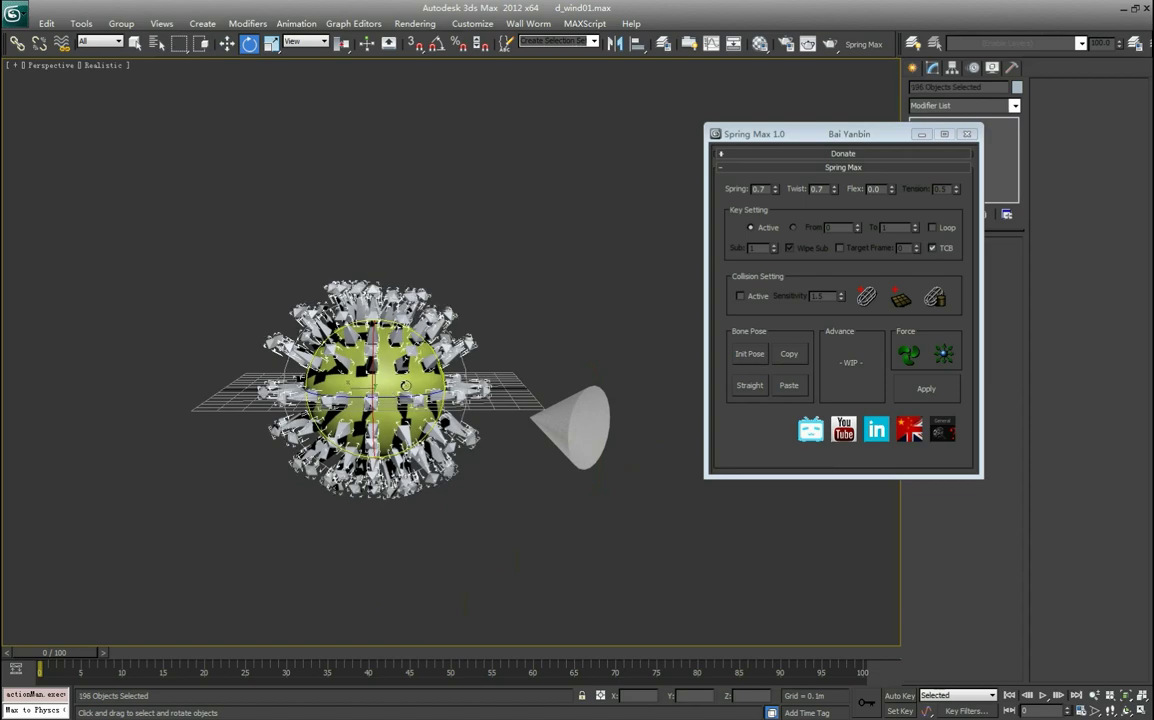
click(926, 390)
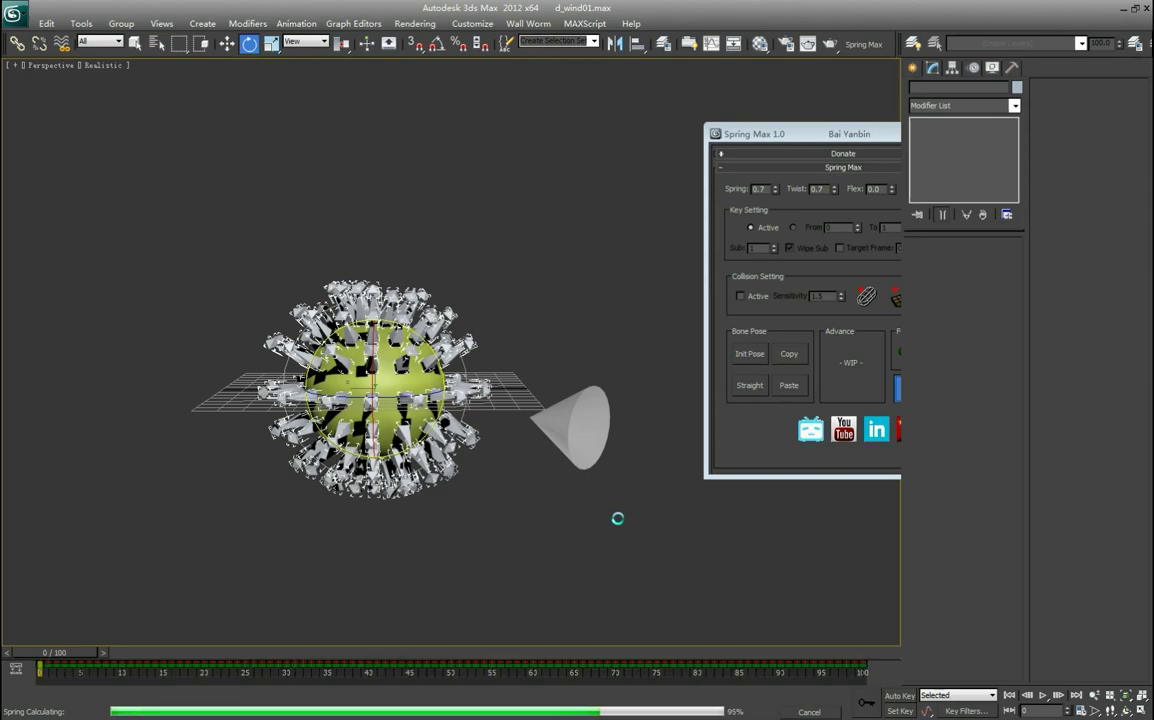
Play the wind animation and examine the bones from several angles, stop it and return to frame 0
click(1041, 696)
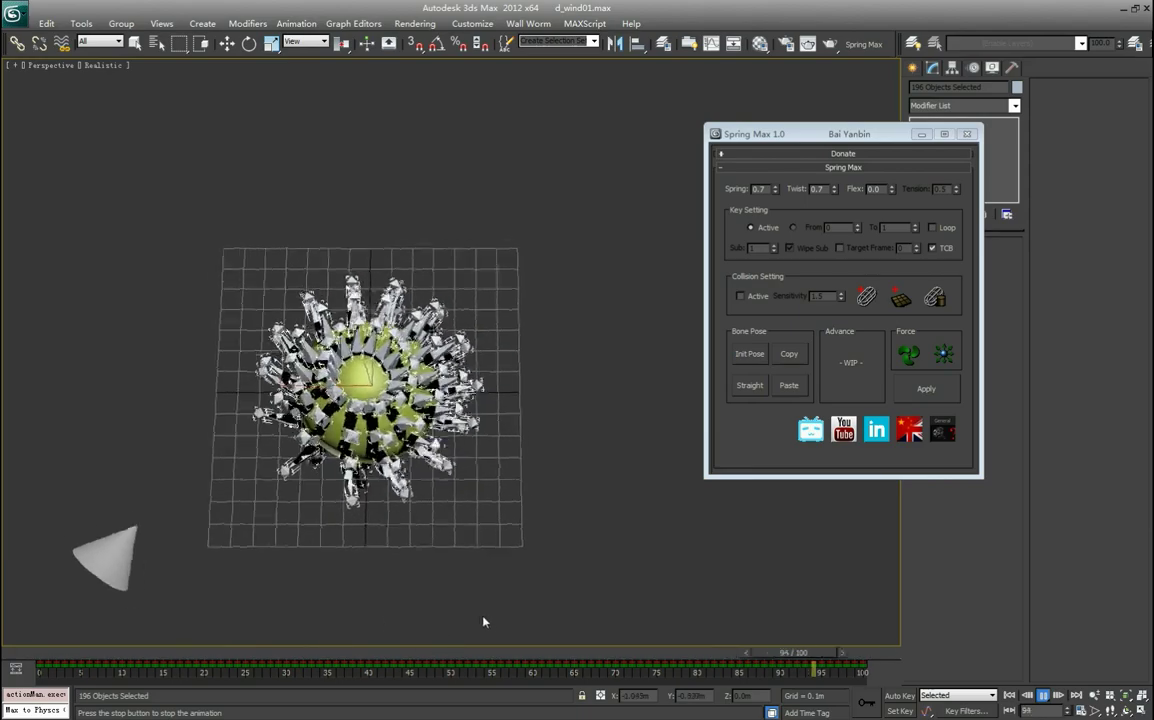
alt+middle_drag(480, 620, 456, 525)
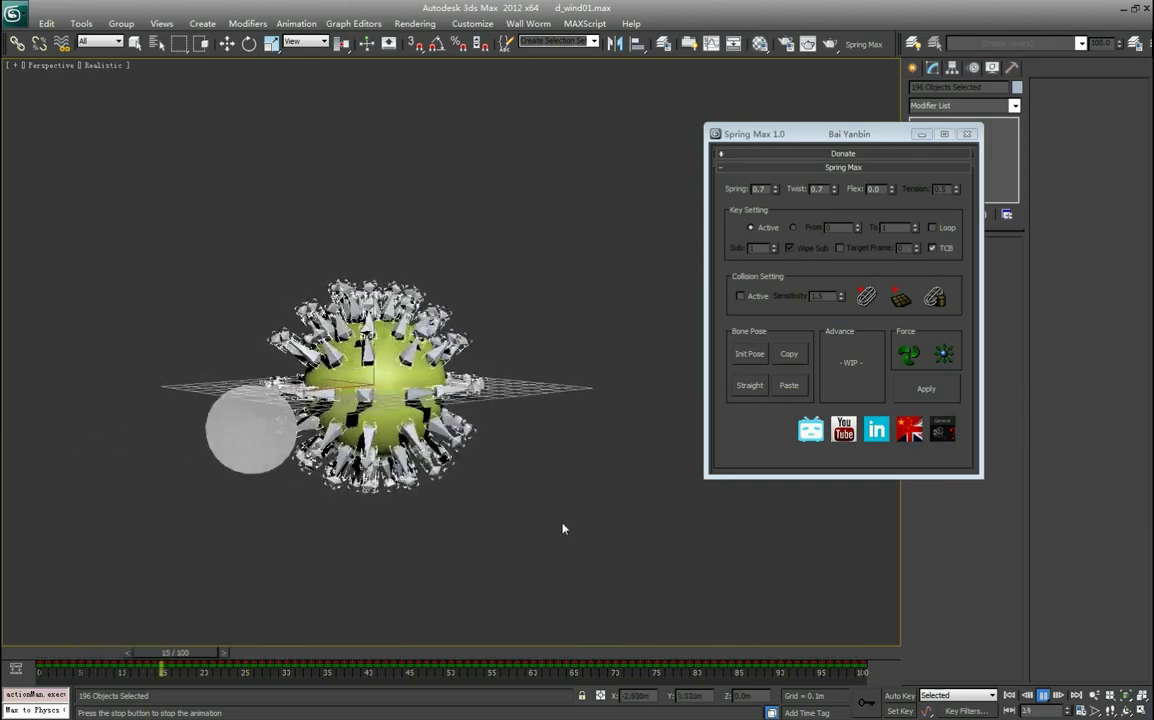
alt+middle_drag(565, 534, 570, 575)
key(e)
click(1043, 695)
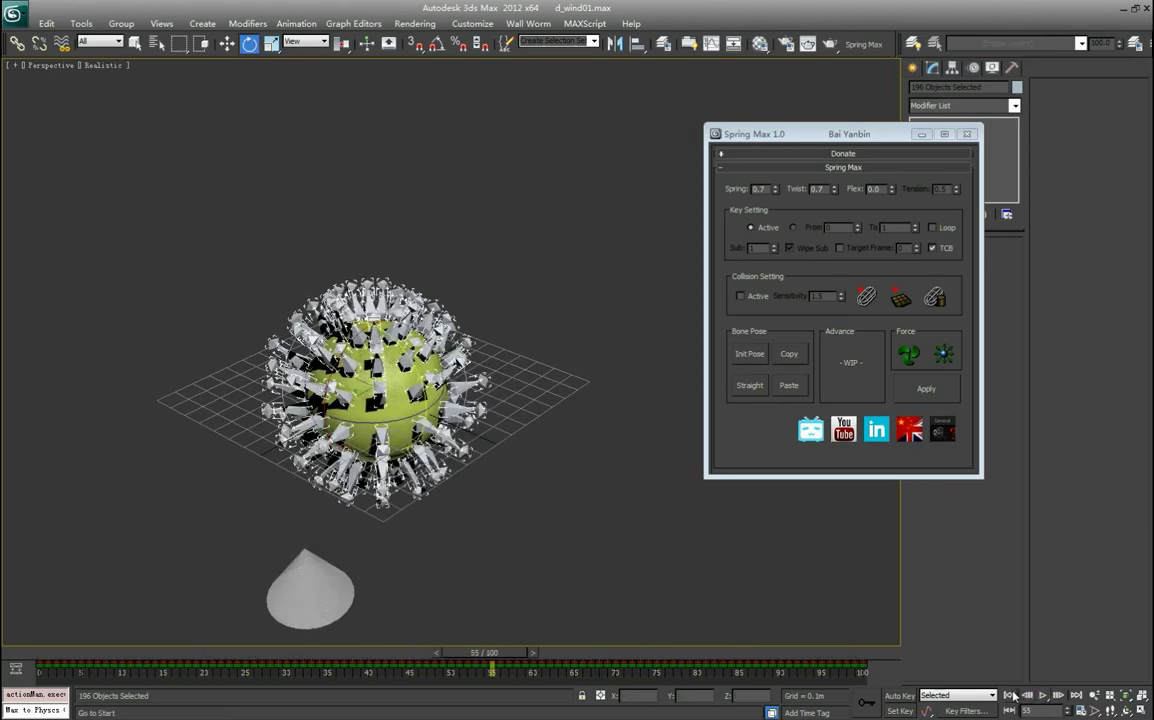
click(1011, 695)
Select the wind force and set its Frequency to 0.3
drag(202, 527, 425, 617)
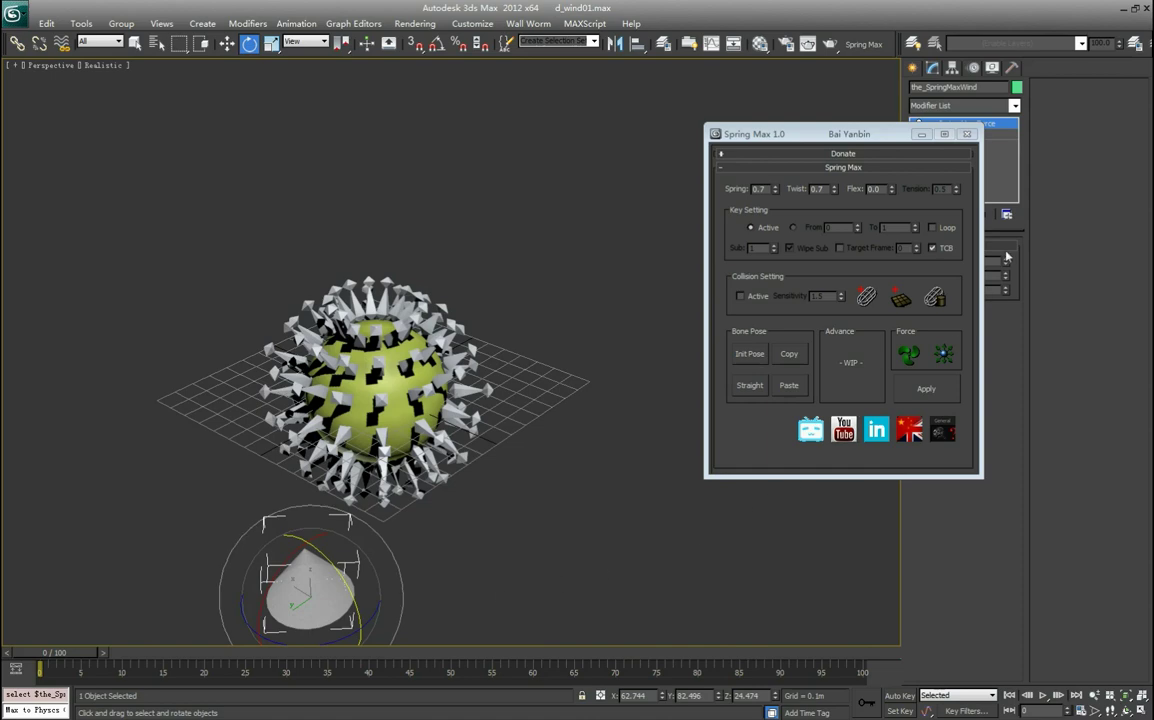
drag(865, 134, 788, 117)
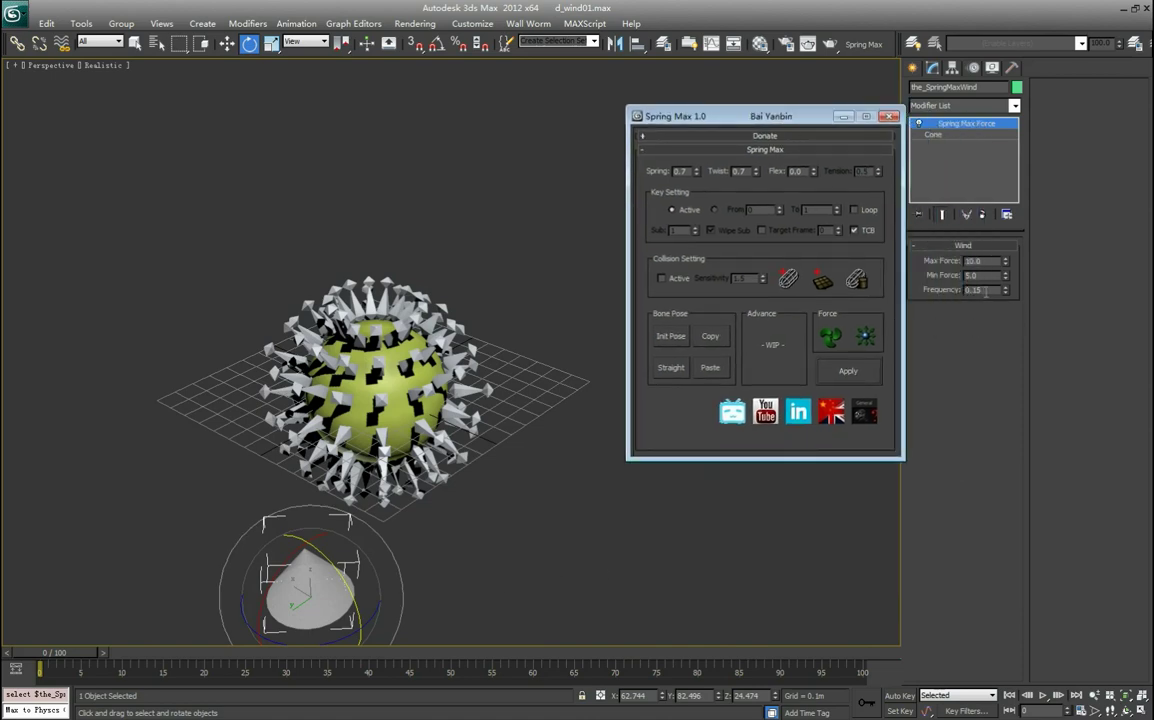
drag(986, 290, 914, 316)
text(0.3)
key(Return)
With Auto Key on, key the wind cone at frame 30 rotated and moved to about X -1.107 m, Y -0.068 m
alt+middle_drag(503, 537, 322, 523)
click(898, 696)
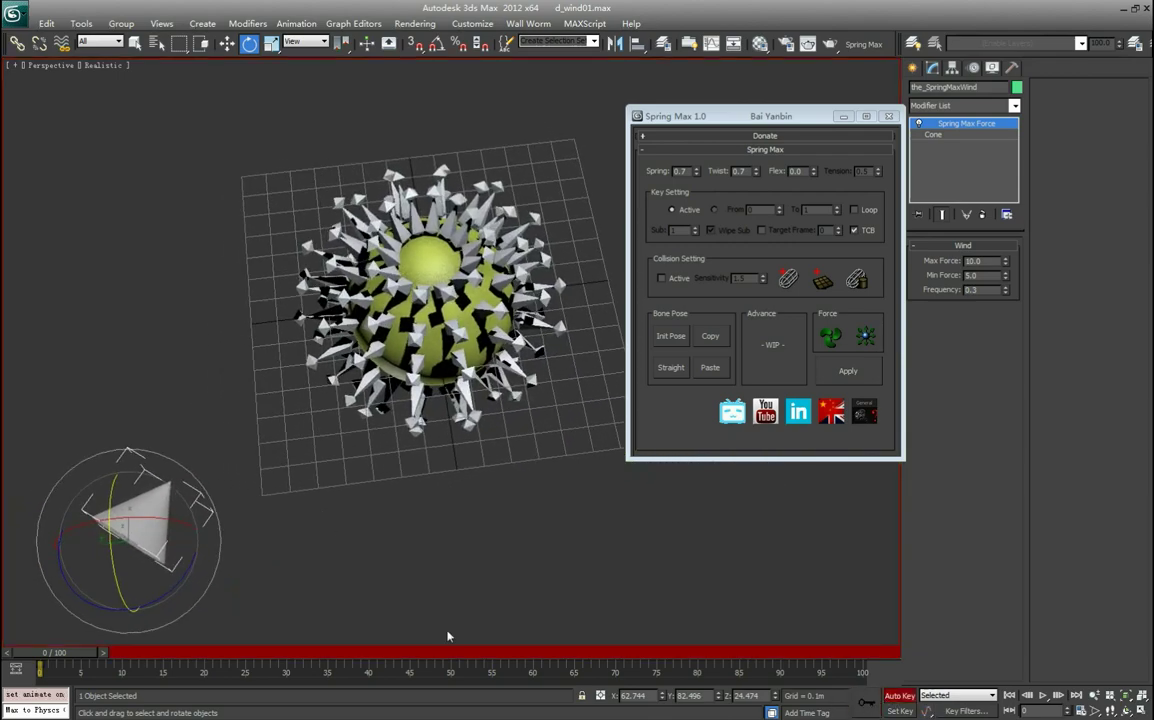
drag(58, 656, 288, 654)
drag(160, 603, 209, 551)
key(w)
drag(120, 522, 538, 554)
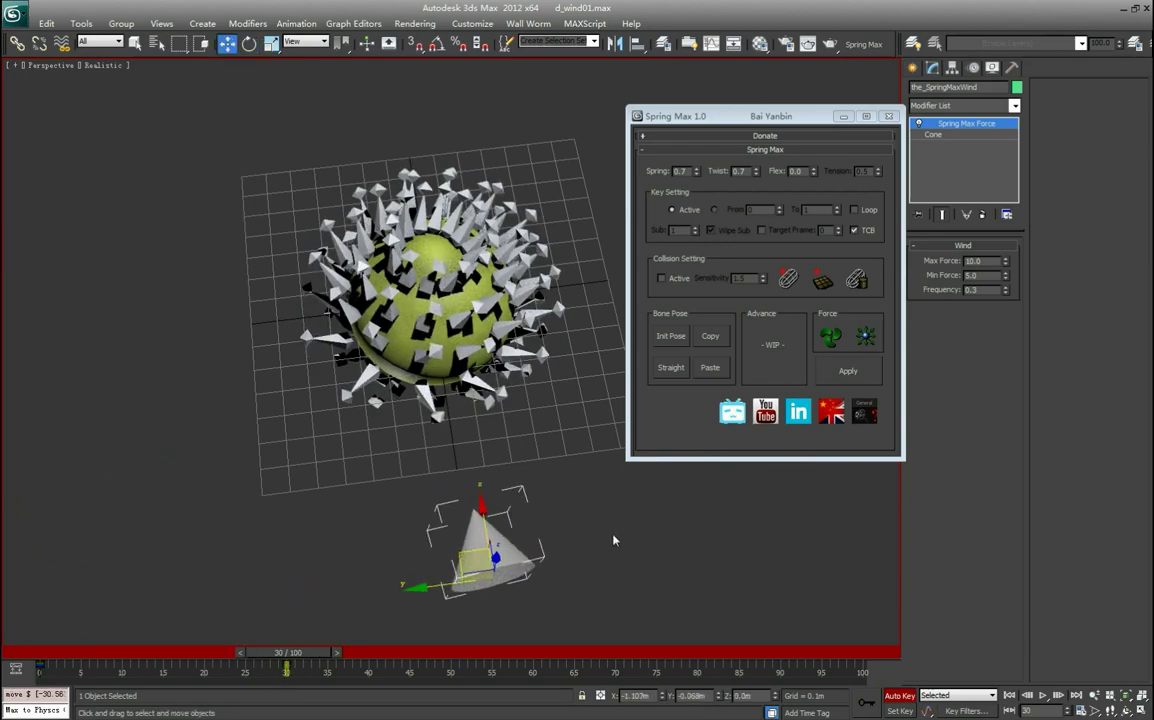
At frame 75, key the wind cone moved up above the level of the sphere
drag(313, 656, 672, 661)
alt+middle_drag(440, 625, 482, 509)
drag(516, 480, 437, 294)
key(e)
scroll(376, 447, down, 3)
middle_drag(376, 447, 326, 367)
Select all the sphere's bones and recalculate their simulation from frame 0 with the animated wind
click(344, 386)
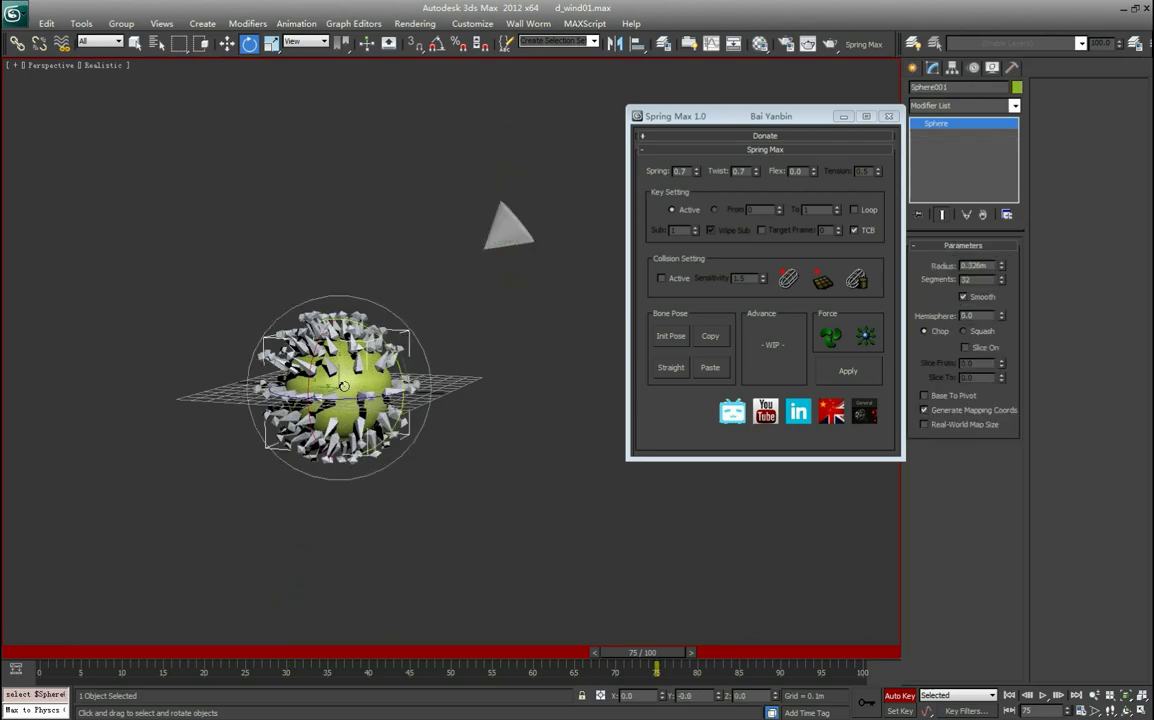
key(ctrl+a)
alt+middle_drag(412, 497, 416, 517)
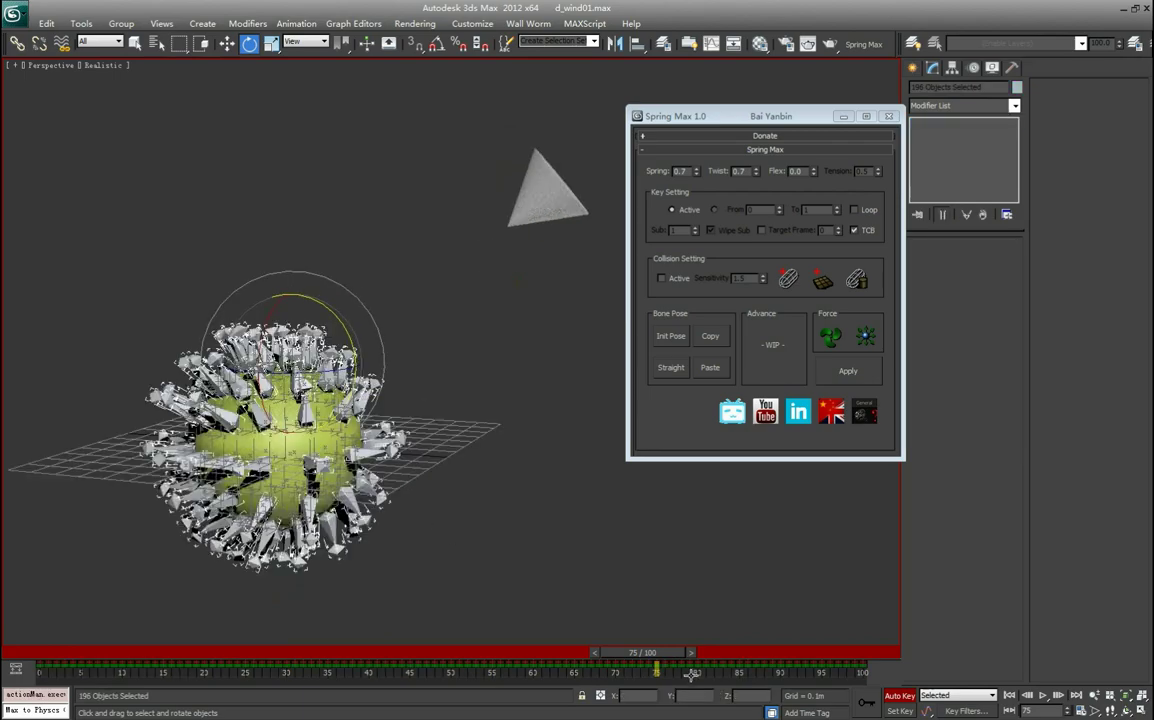
drag(678, 657, 52, 620)
scroll(476, 589, down, 3)
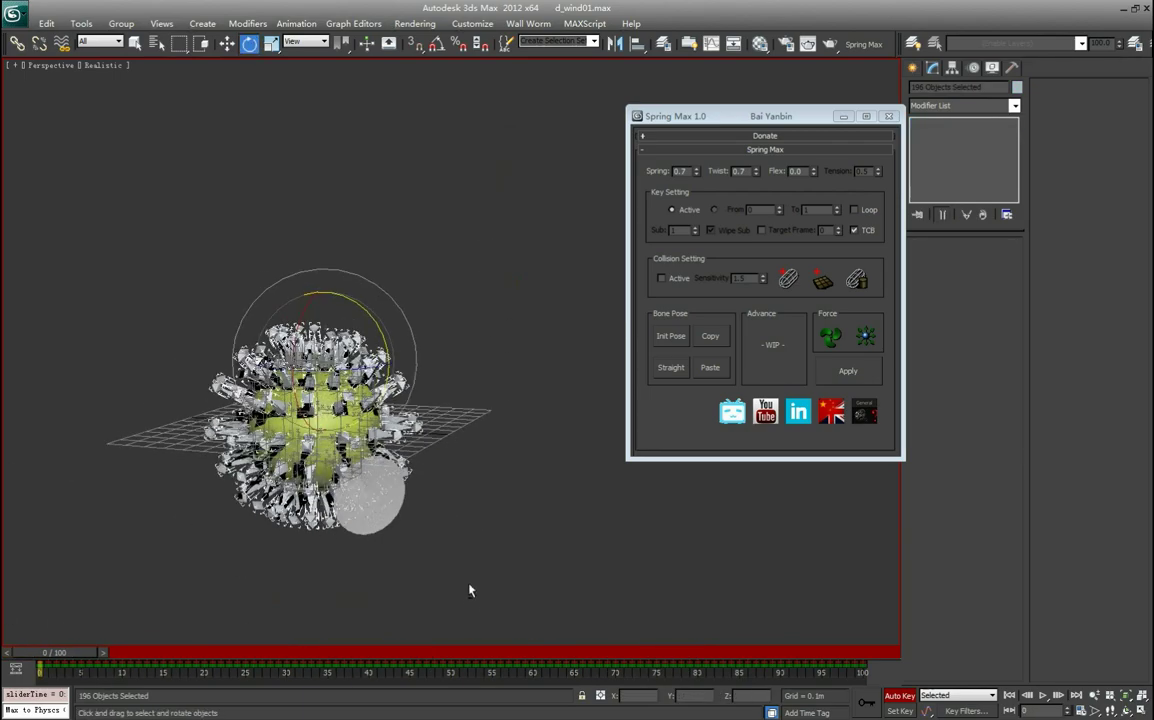
alt+middle_drag(475, 590, 500, 582)
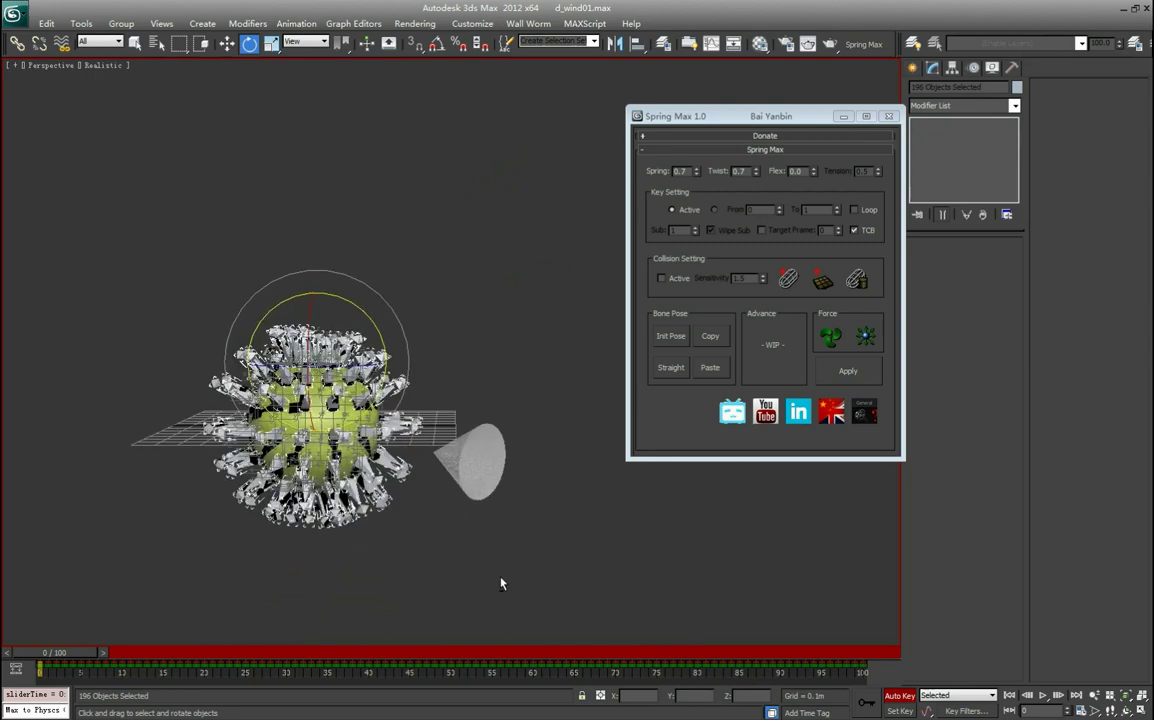
click(846, 372)
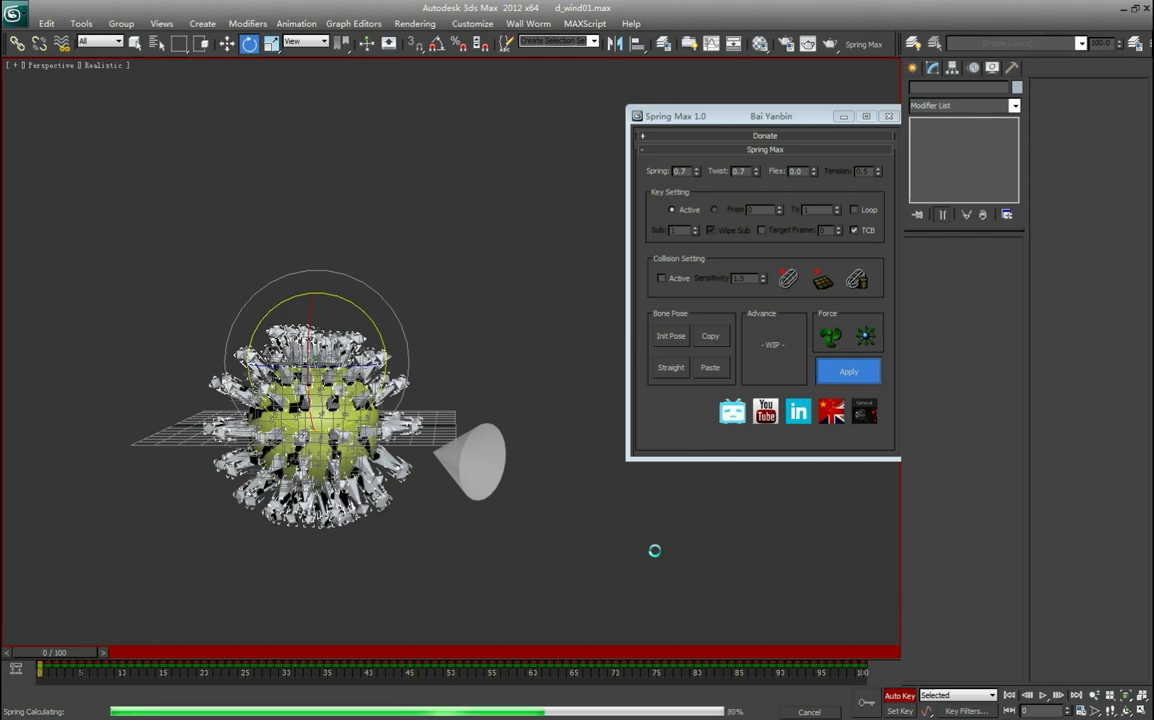
Clear the selection and play the animation to examine how the bones react to the moving wind
click(604, 518)
click(1042, 696)
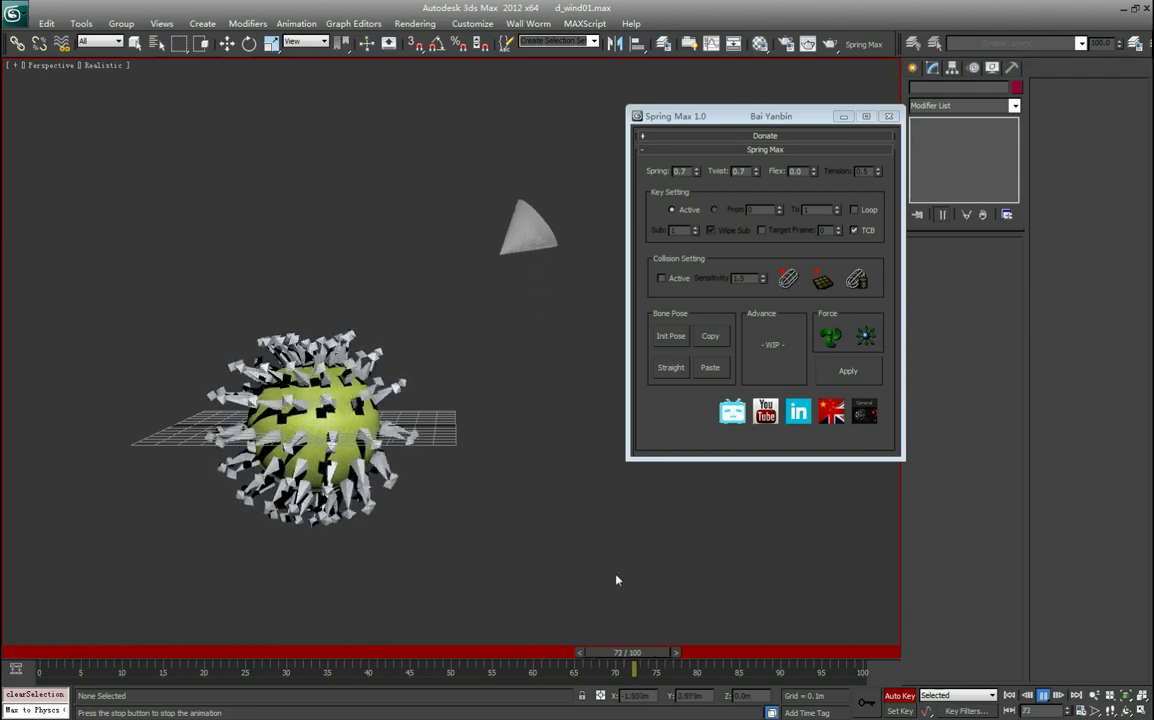
Examine the sphere's wind-driven bones from several angles during playback, including close up, and stop the animation
alt+middle_drag(504, 536, 402, 628)
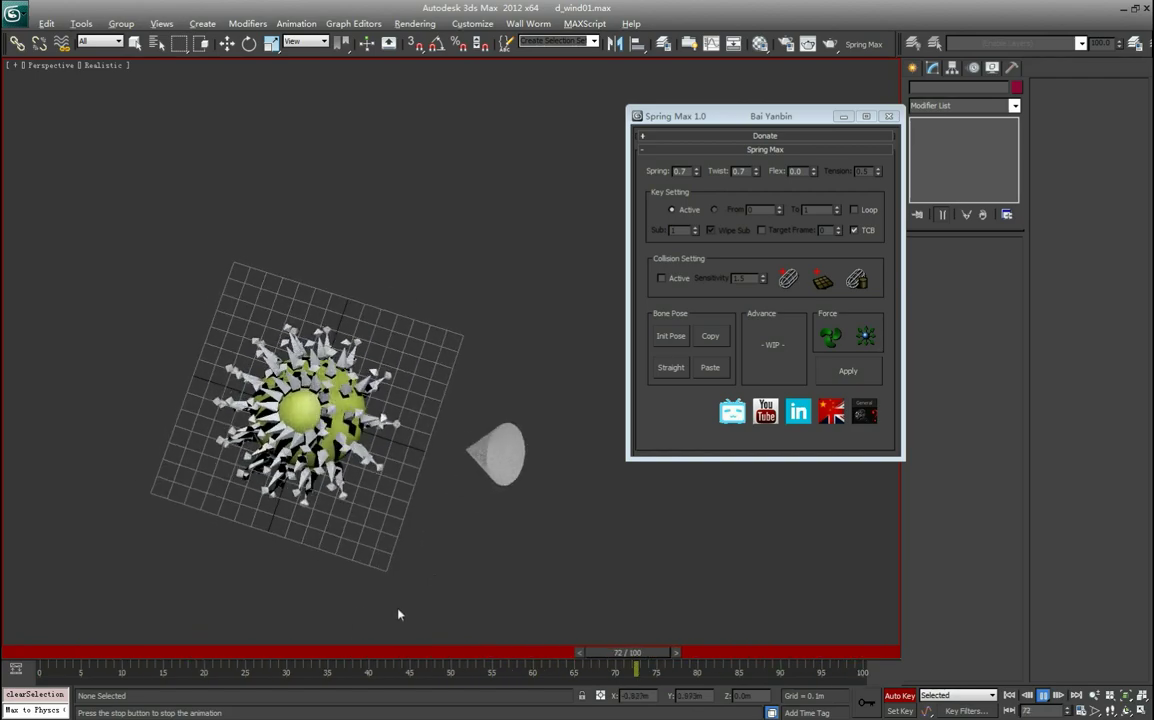
alt+middle_drag(399, 610, 448, 492)
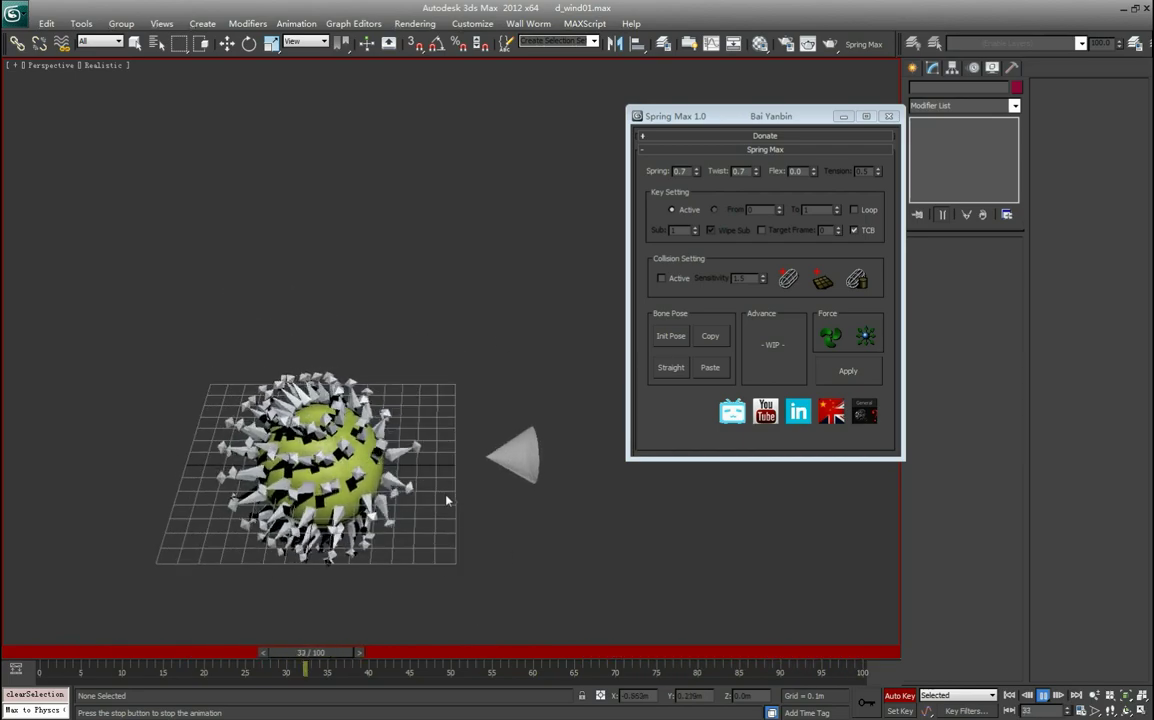
alt+middle_drag(477, 528, 455, 320)
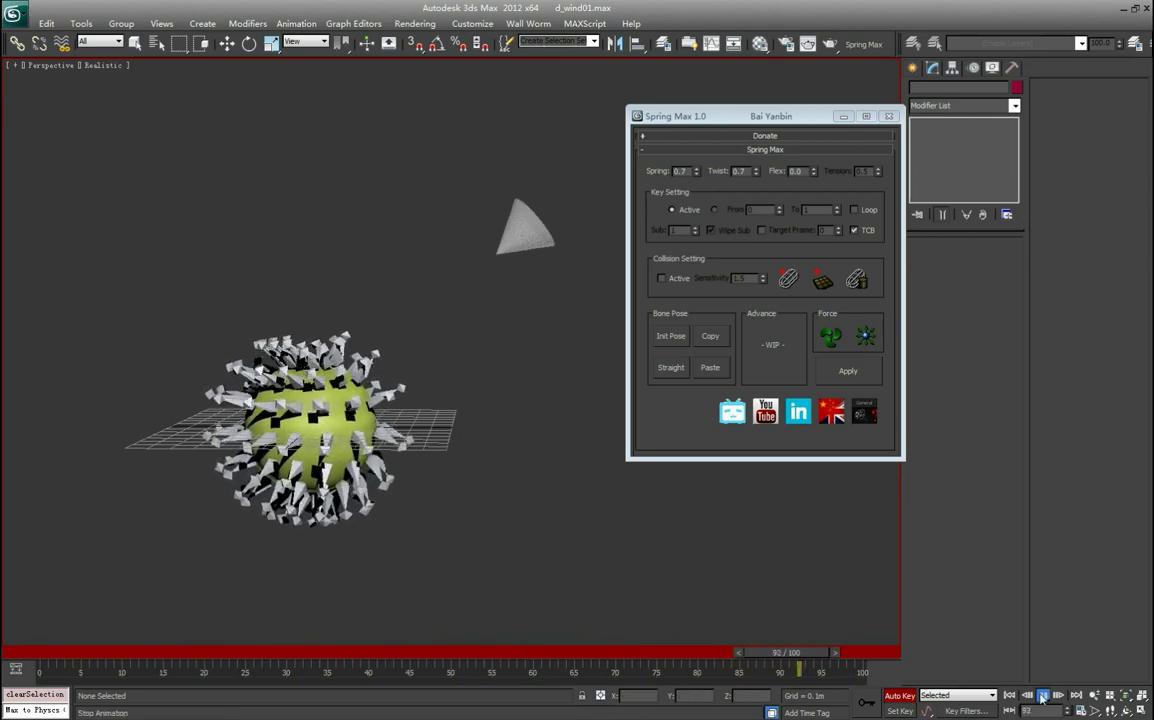
key(e)
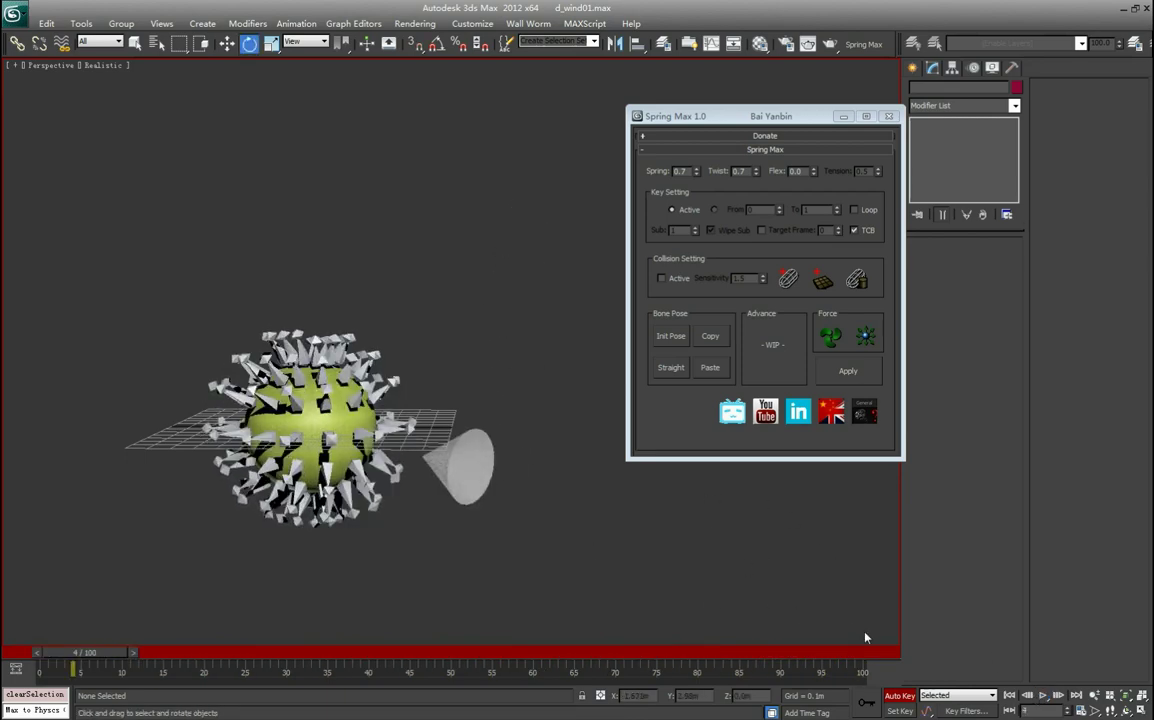
alt+middle_drag(646, 548, 526, 443)
scroll(533, 528, up, 3)
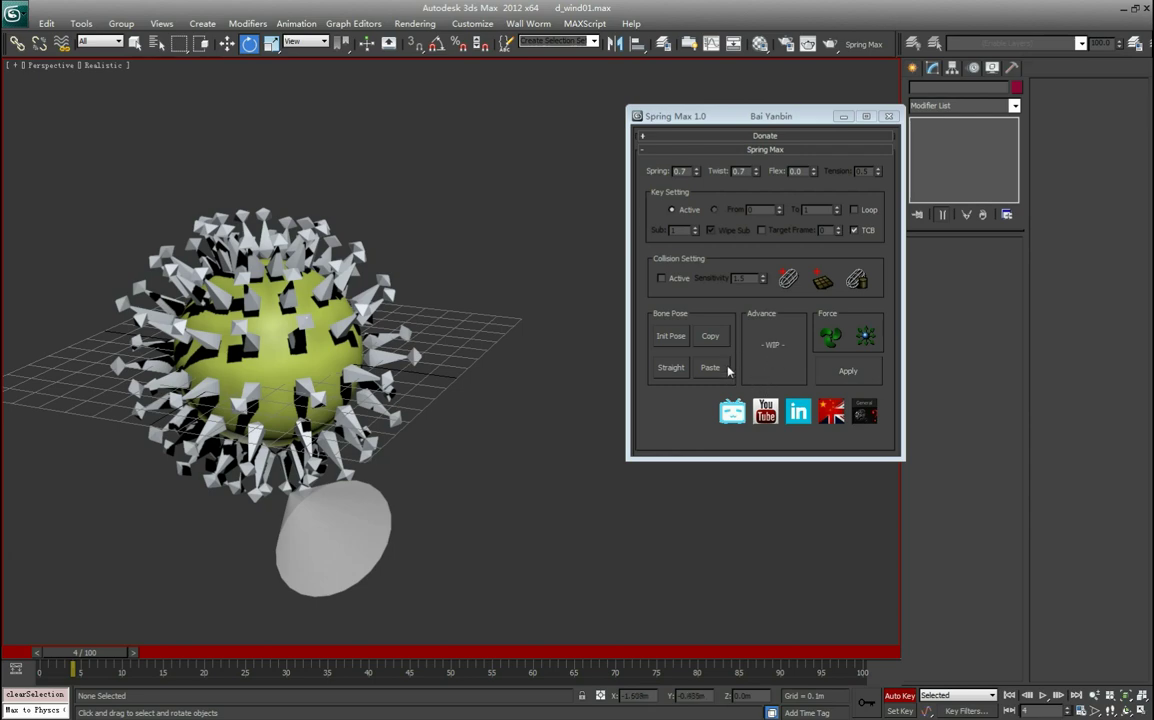
Reopen the recent scene t_wind01.max, discarding the changes to the current scene
click(25, 17)
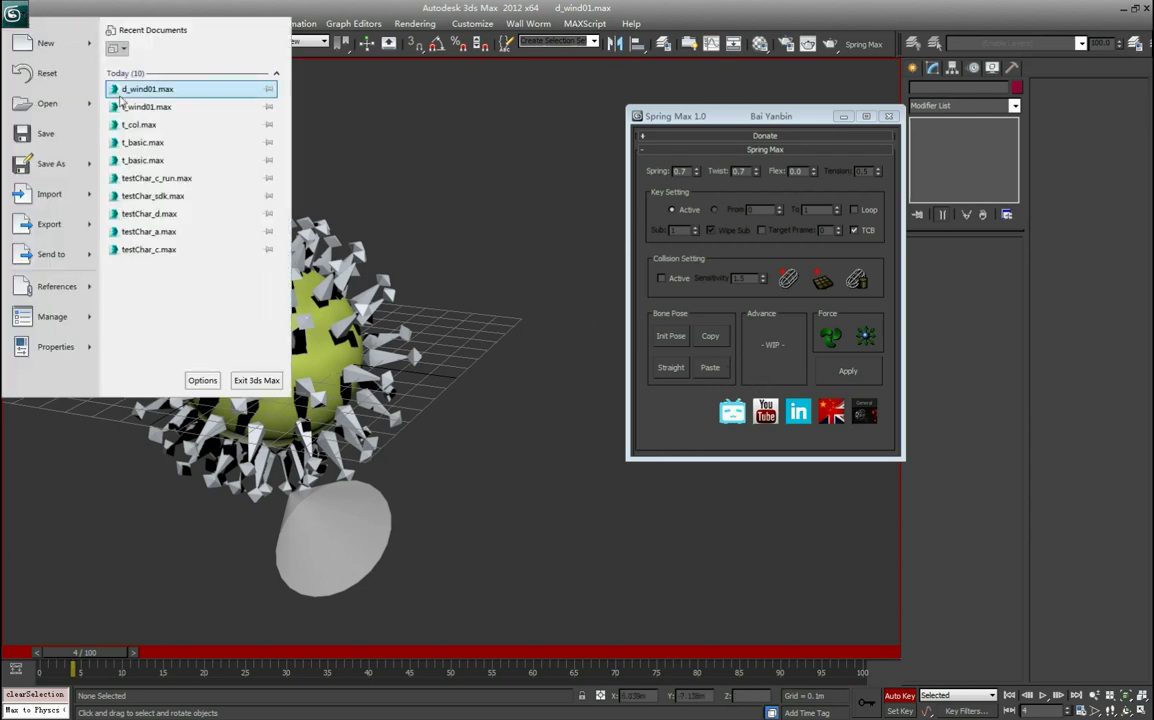
click(160, 100)
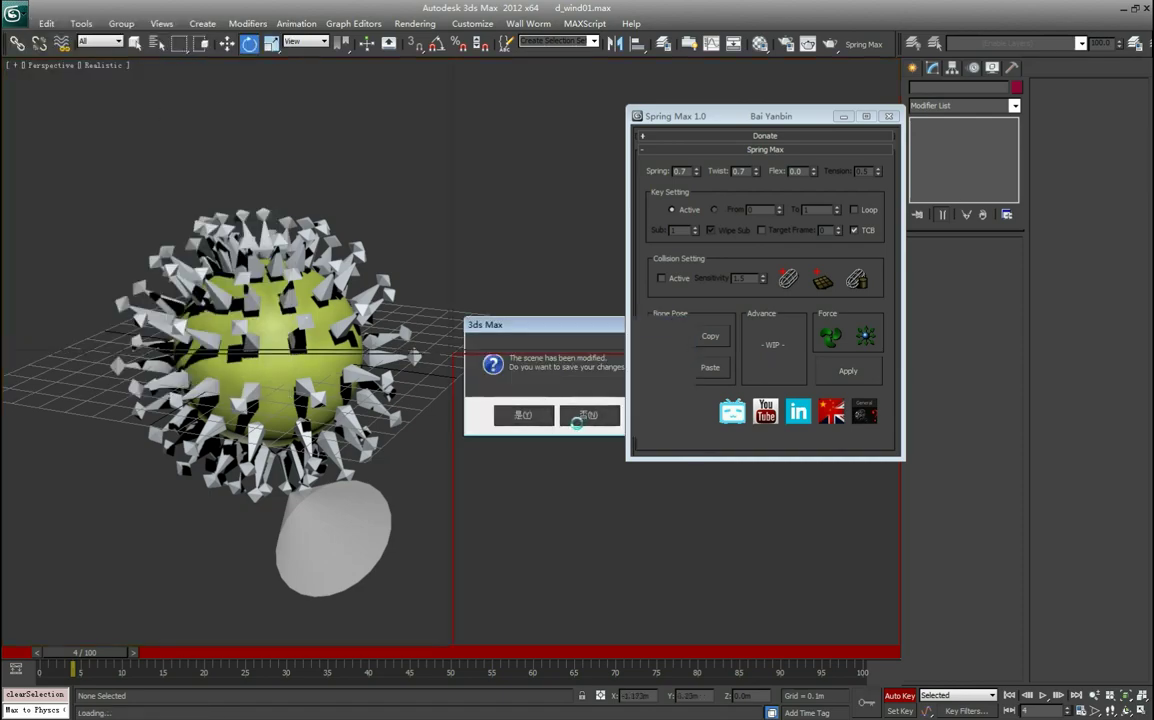
click(568, 415)
alt+middle_drag(340, 300, 450, 320)
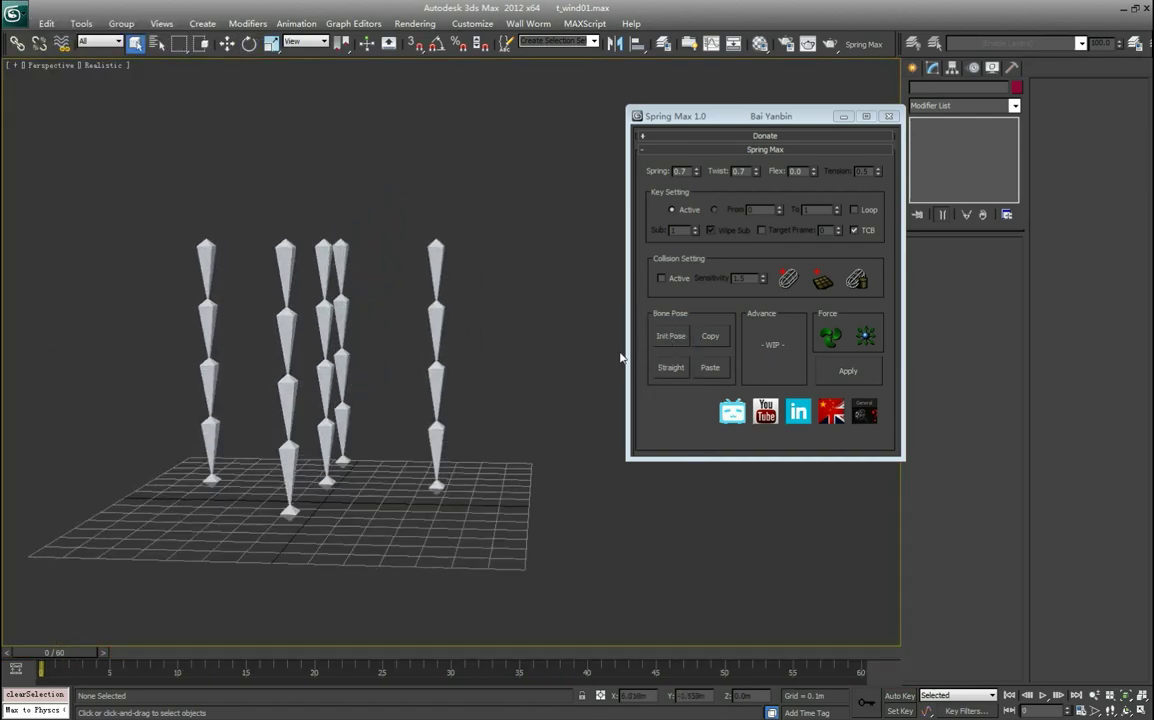
Select the top bone of the outermost separate chain and shorten the active time range to 30 frames
click(437, 247)
alt+middle_drag(444, 240, 360, 300)
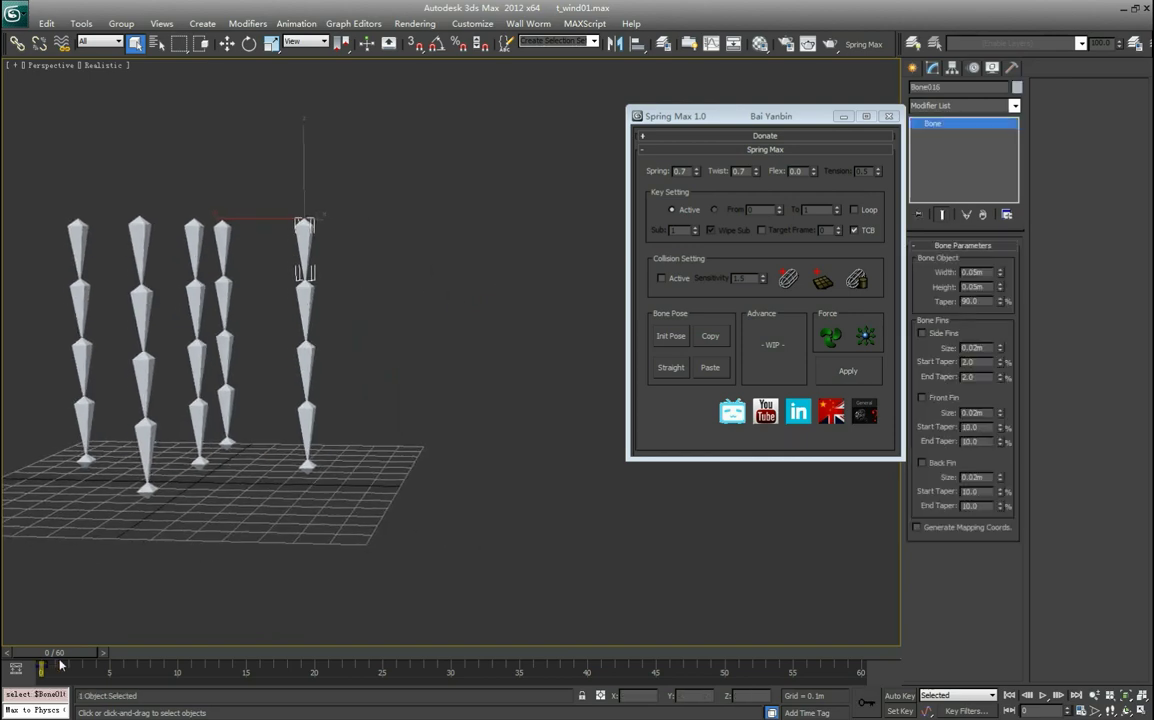
ctrl+alt+right_drag(299, 688, 683, 678)
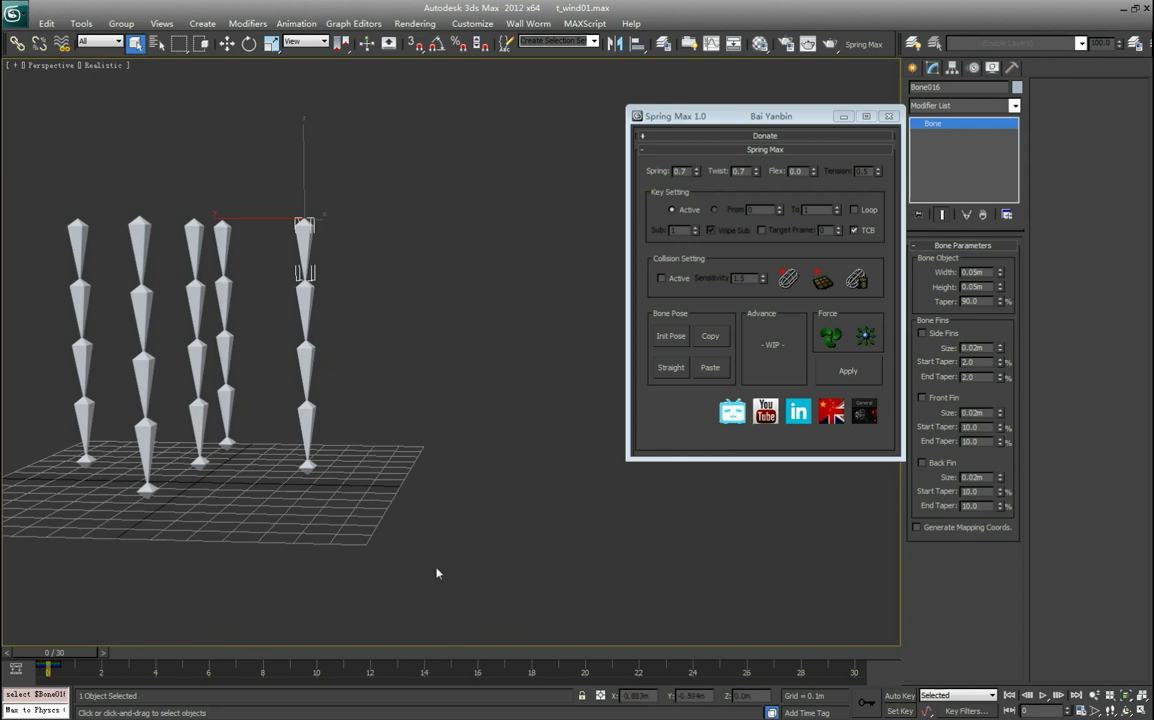
With Auto Key on, key the top bone rotated to horizontal at frame 14 and back to vertical at frame 30
click(905, 696)
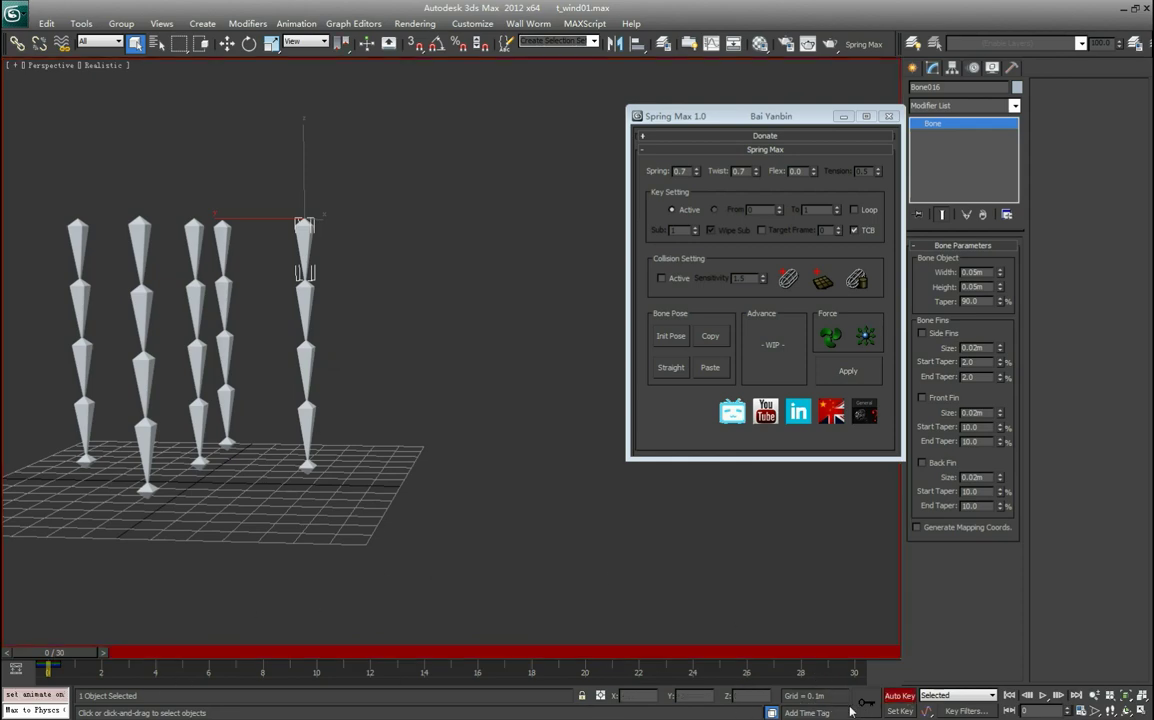
drag(50, 667, 430, 667)
click(249, 43)
drag(334, 180, 288, 92)
drag(438, 653, 862, 668)
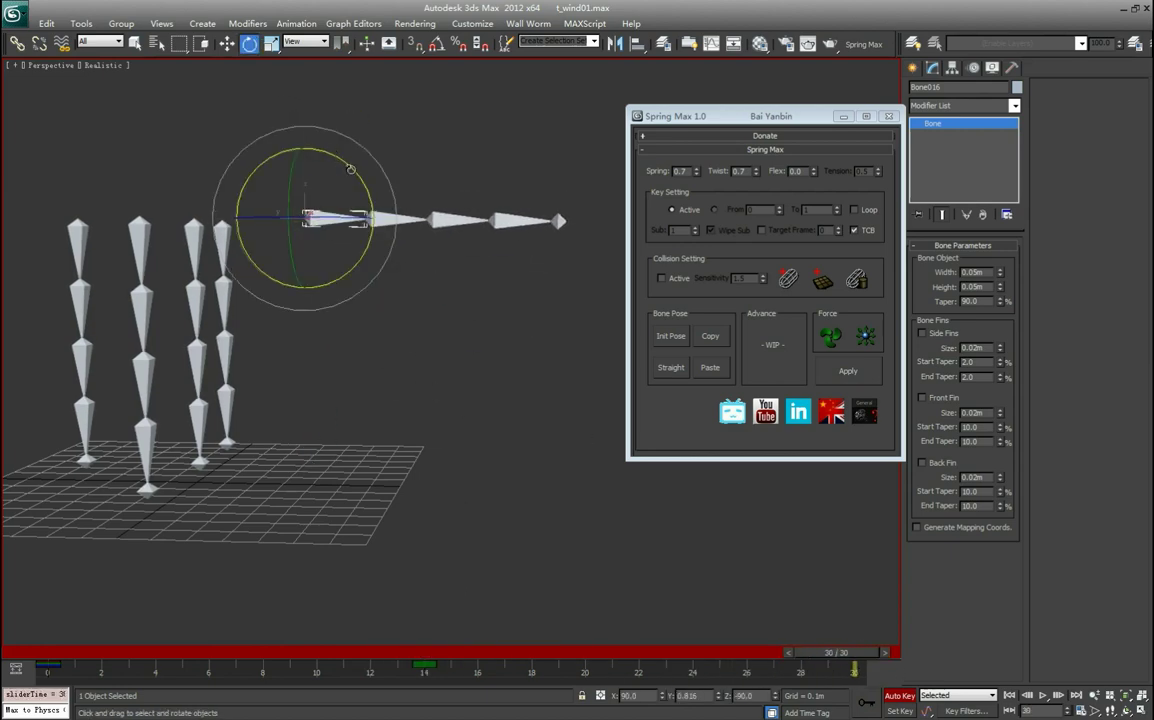
drag(351, 169, 392, 300)
At frame 0, select the four bones below the chain's top bone and enable the Loop option in Spring Max
drag(834, 653, 48, 584)
click(415, 414)
click(305, 313)
key(ctrl+Page_Down)
click(866, 211)
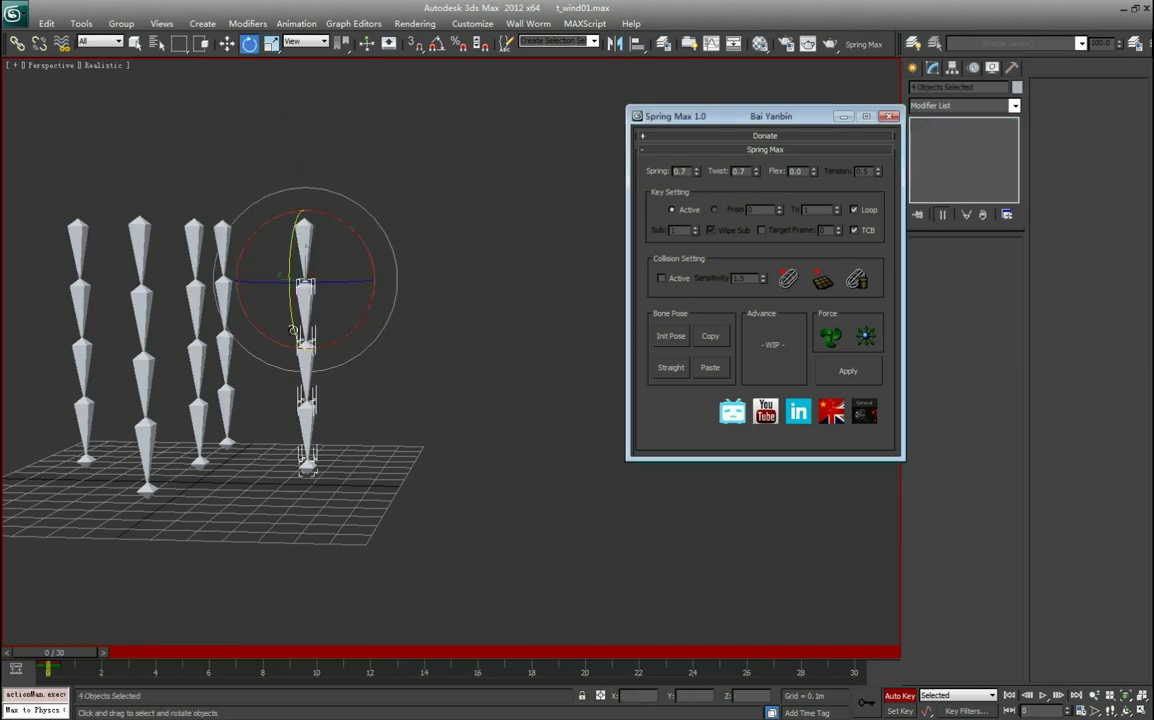
Bend the four lower bones outward into a curved start pose at frame 0 and apply the looped spring simulation
alt+middle_drag(407, 489, 398, 488)
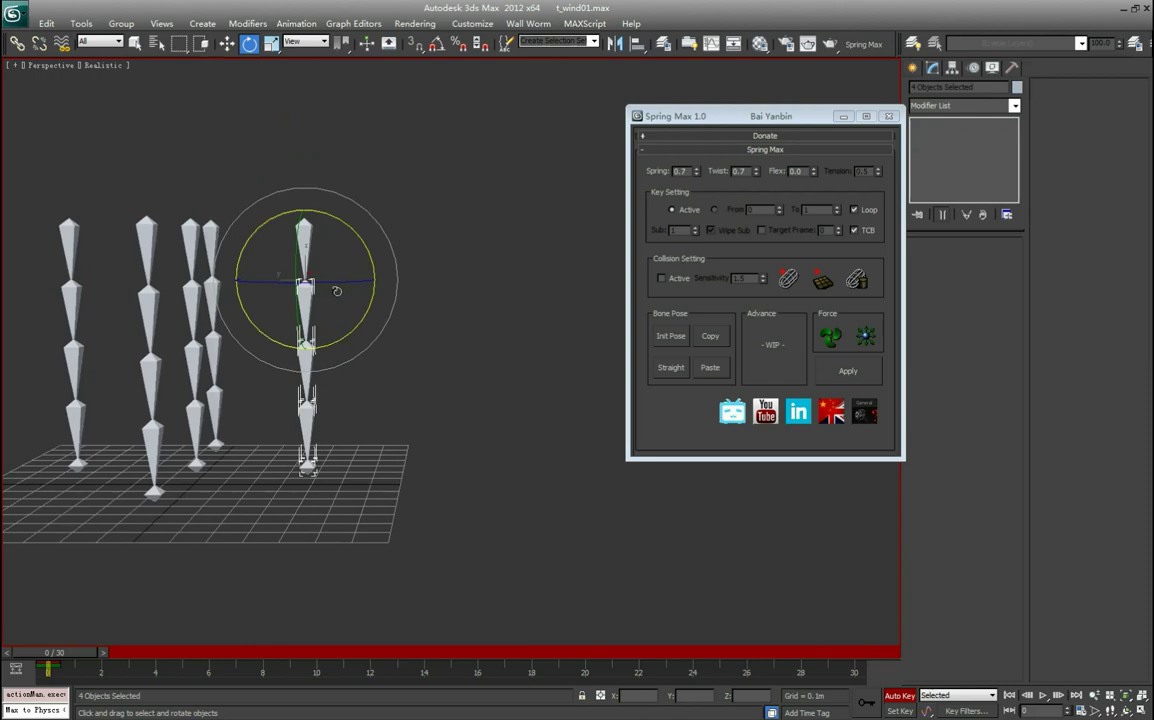
drag(350, 332, 378, 452)
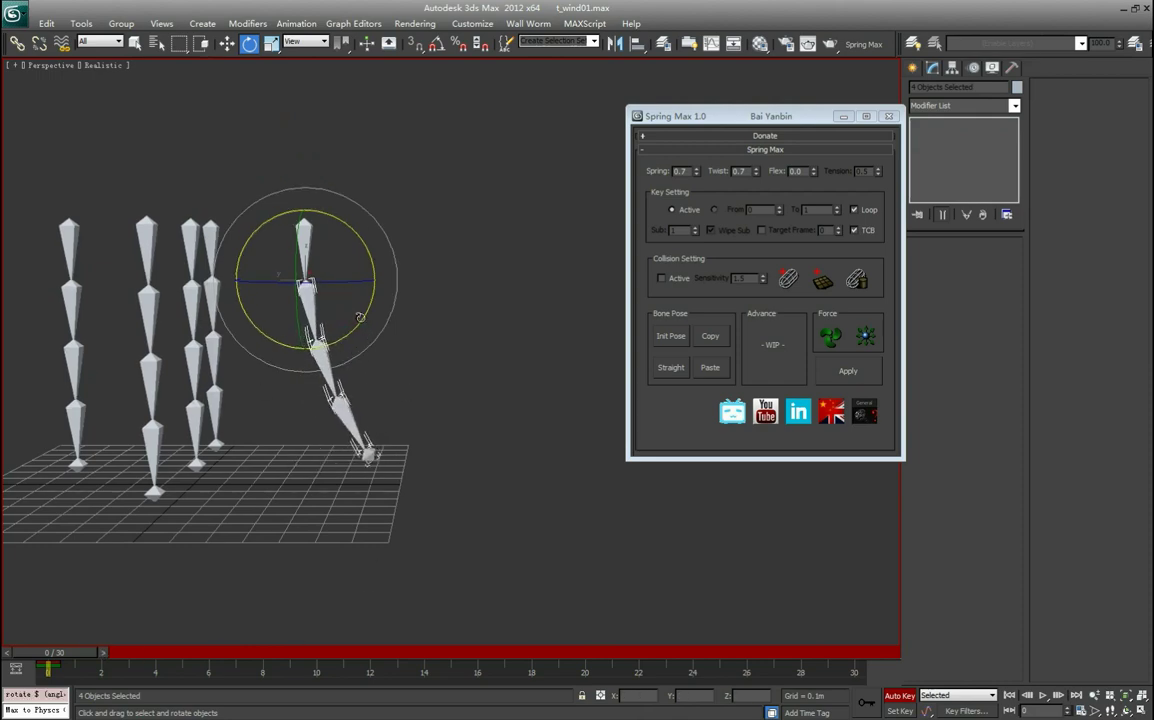
drag(88, 662, 742, 672)
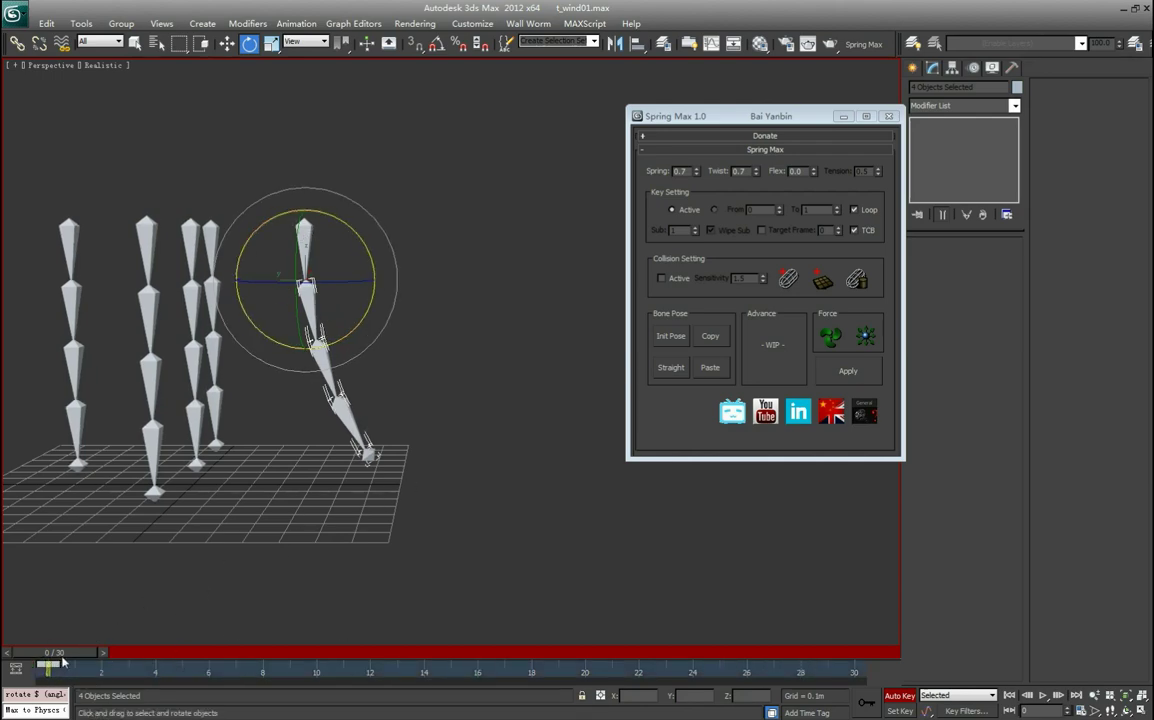
drag(64, 655, 36, 655)
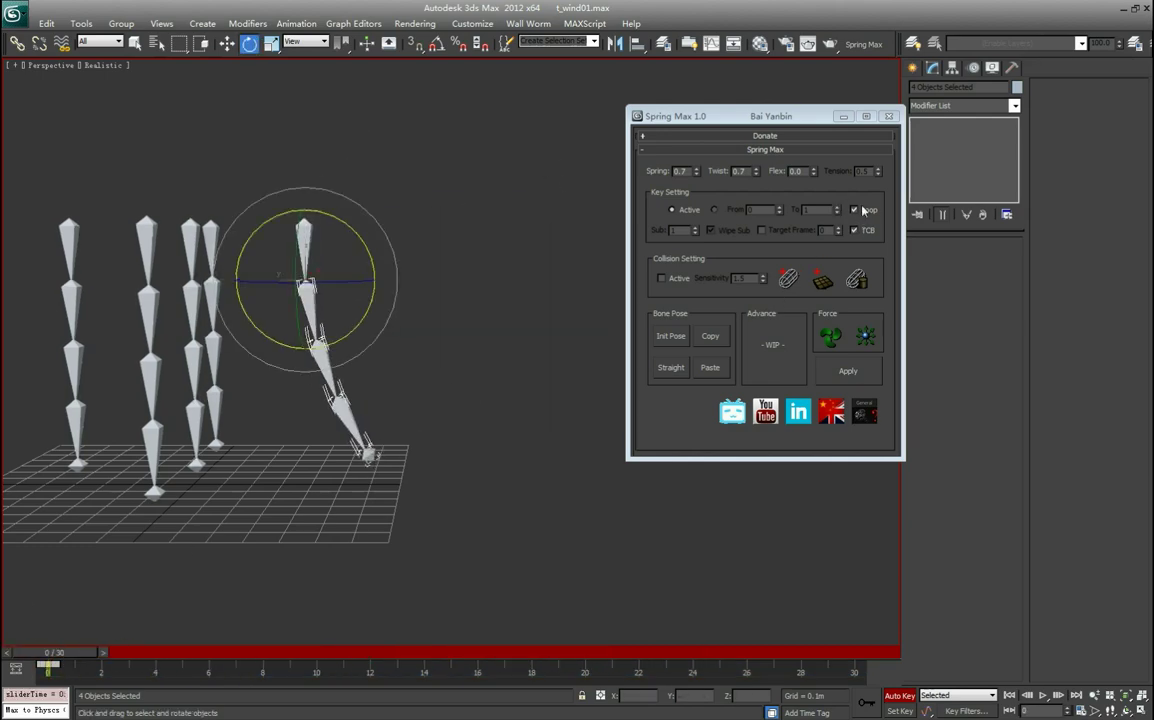
click(862, 373)
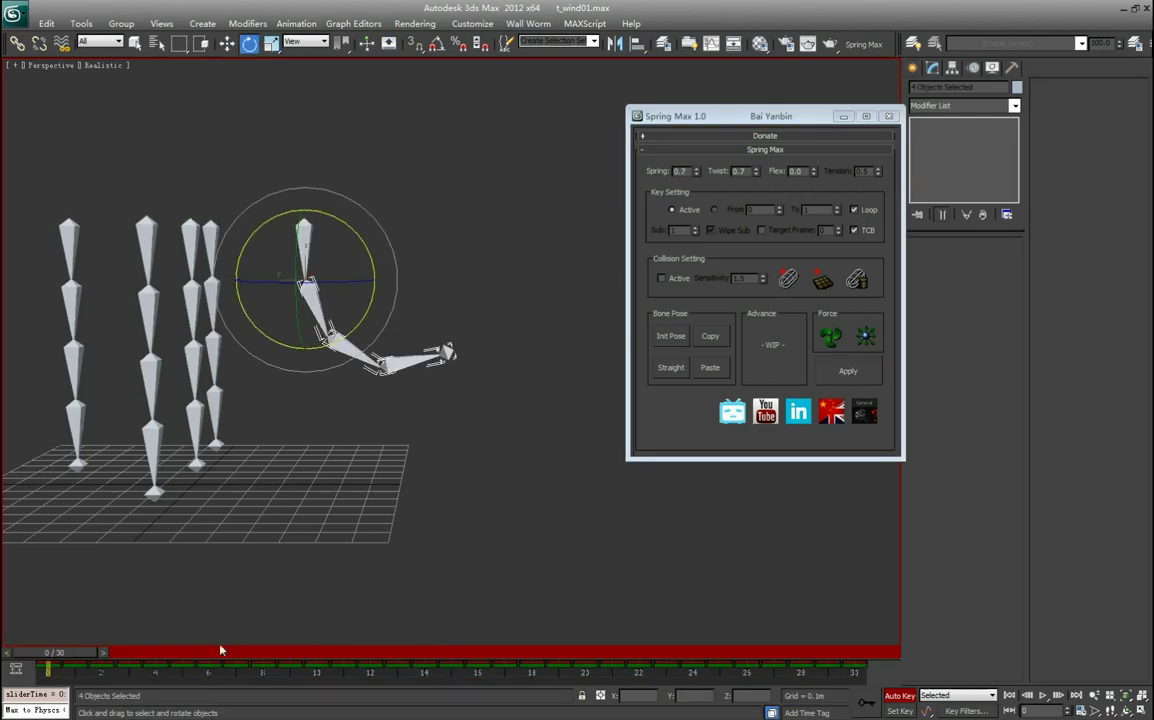
Scrub and play the looped animation to examine the chain's motion, then stop and return to frame 0
drag(71, 655, 913, 662)
click(1042, 695)
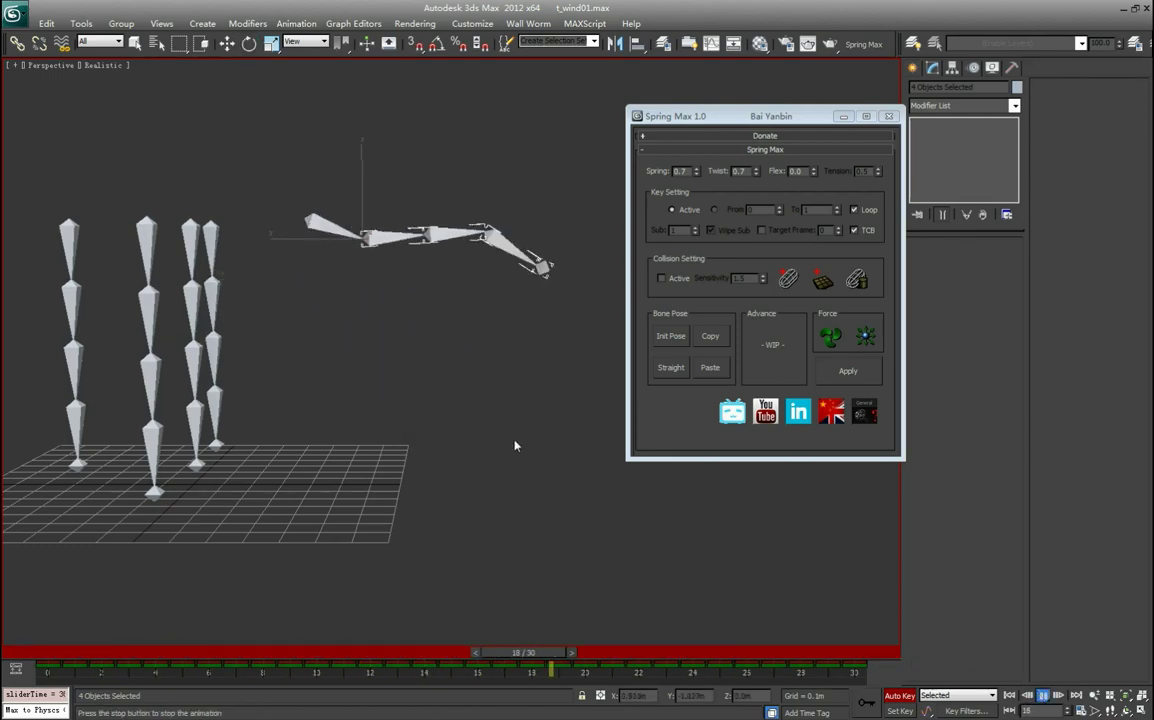
click(1043, 696)
click(1010, 696)
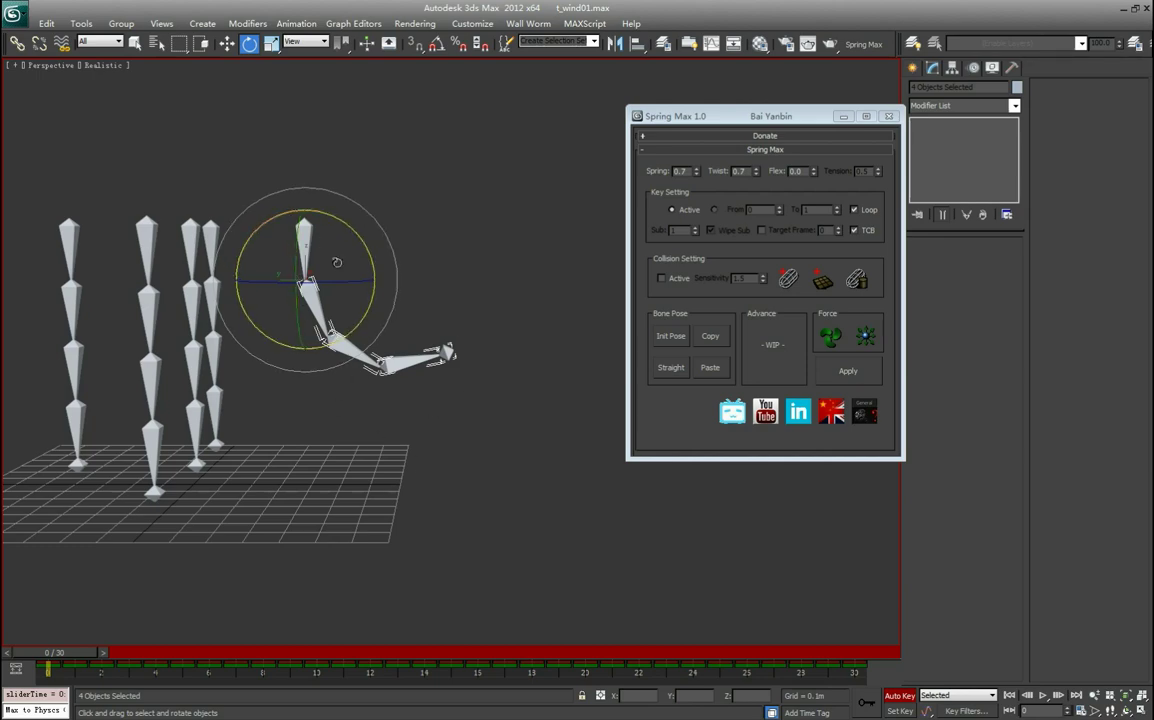
Delete the lower bones' simulated keys after frame 0 and restore their initial pose
middle_drag(427, 490, 450, 481)
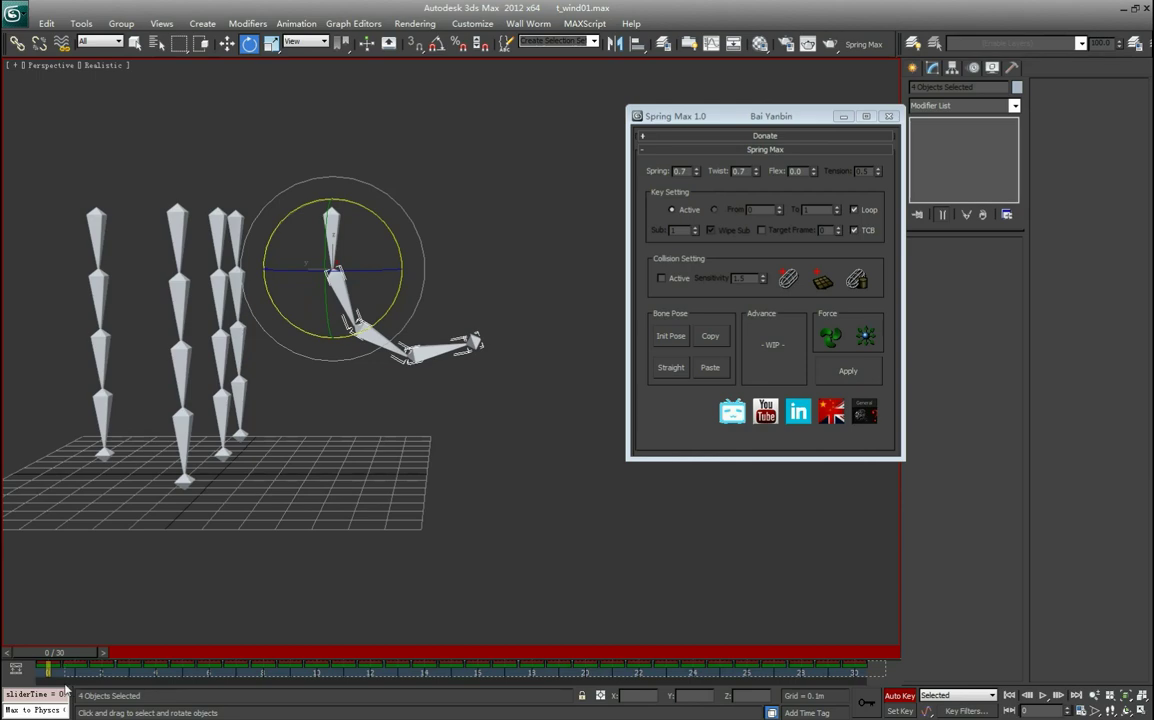
middle_drag(388, 501, 376, 497)
key(Delete)
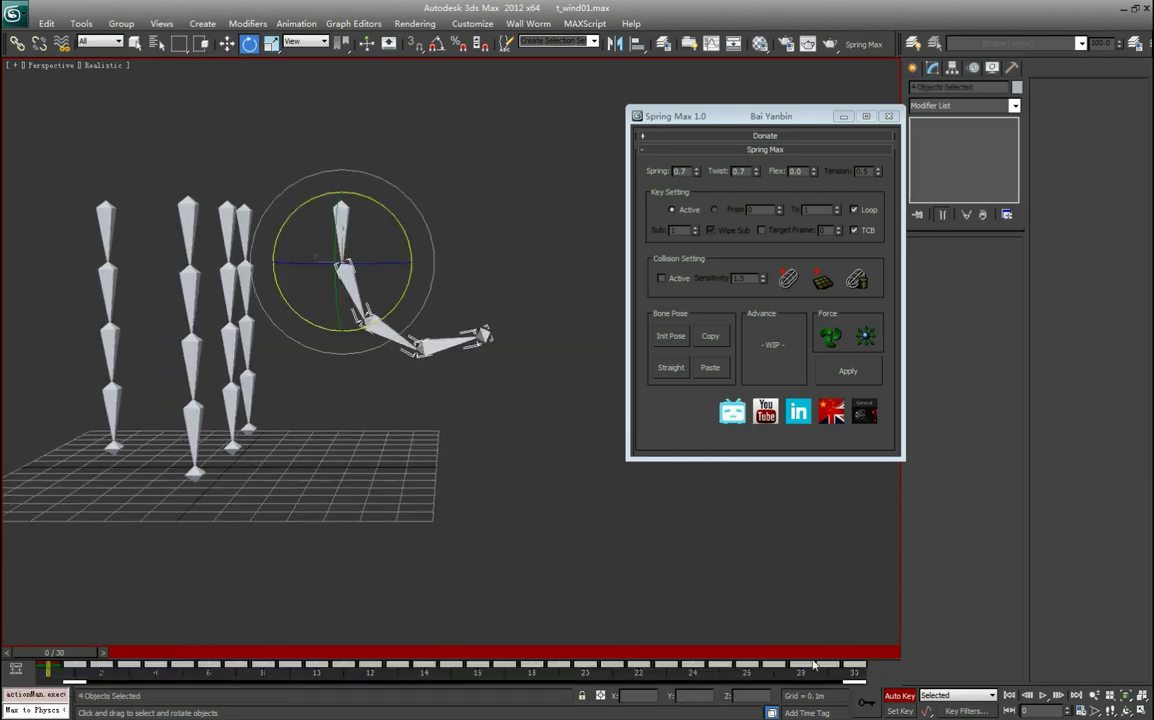
click(875, 673)
drag(95, 691, 70, 690)
key(Delete)
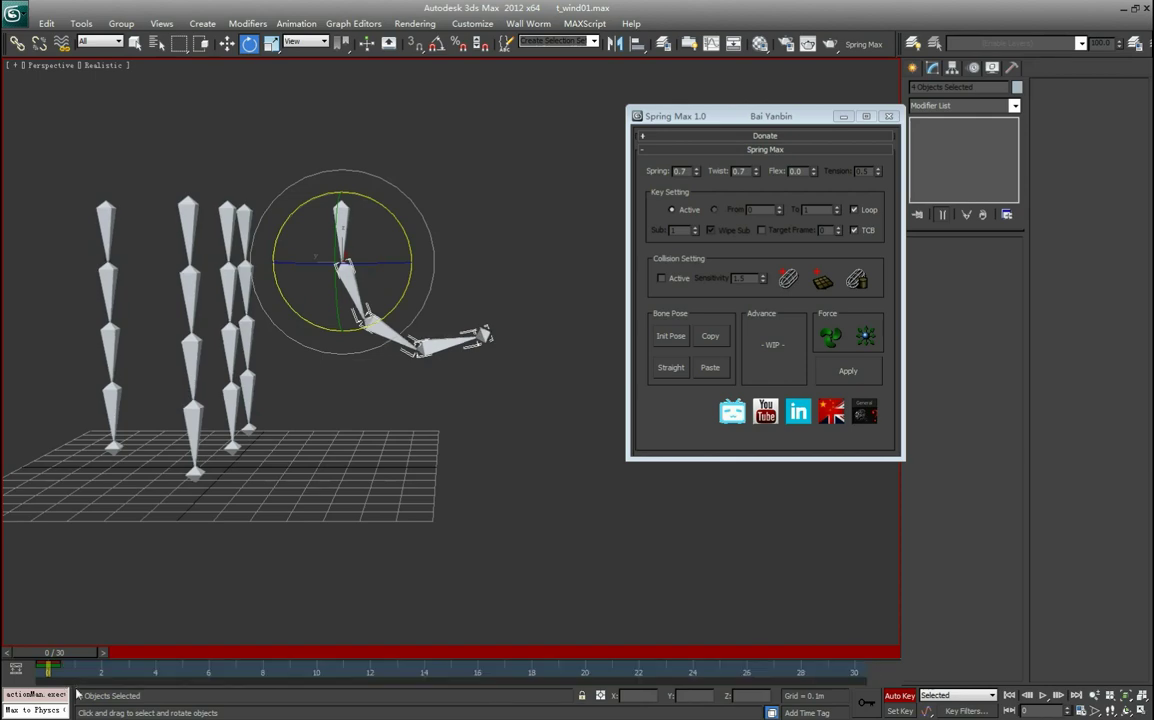
click(671, 337)
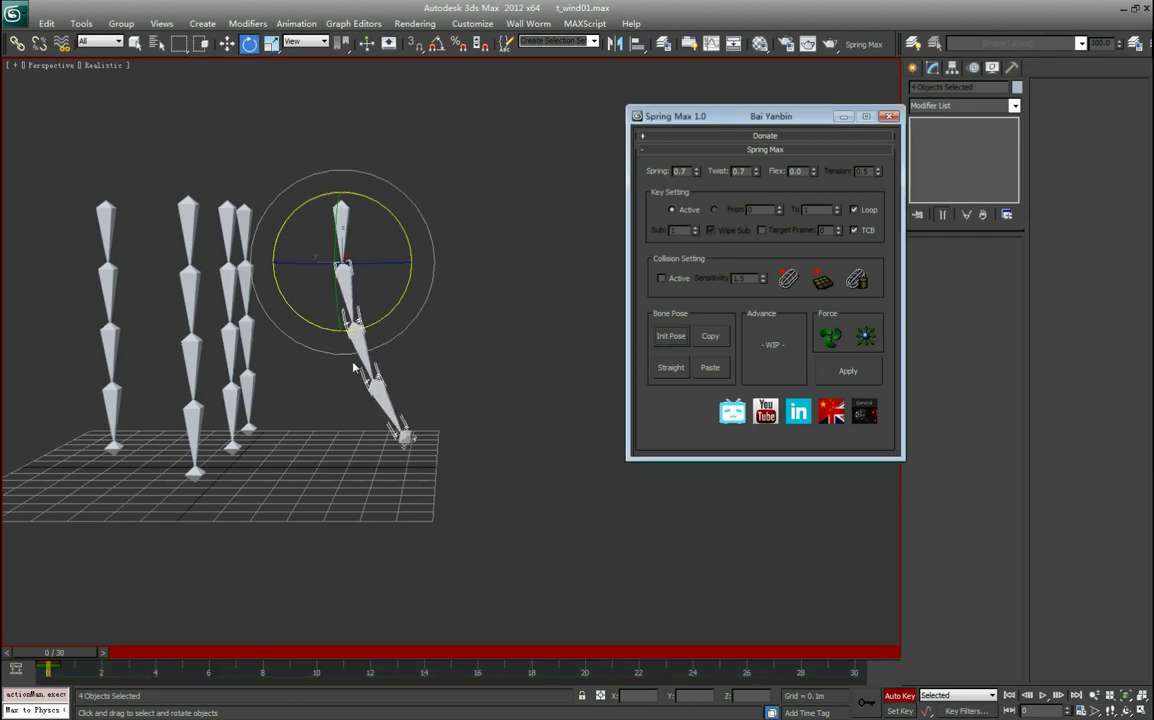
Reapply the looped spring simulation to the four lower bones from frame 0
middle_drag(513, 433, 508, 462)
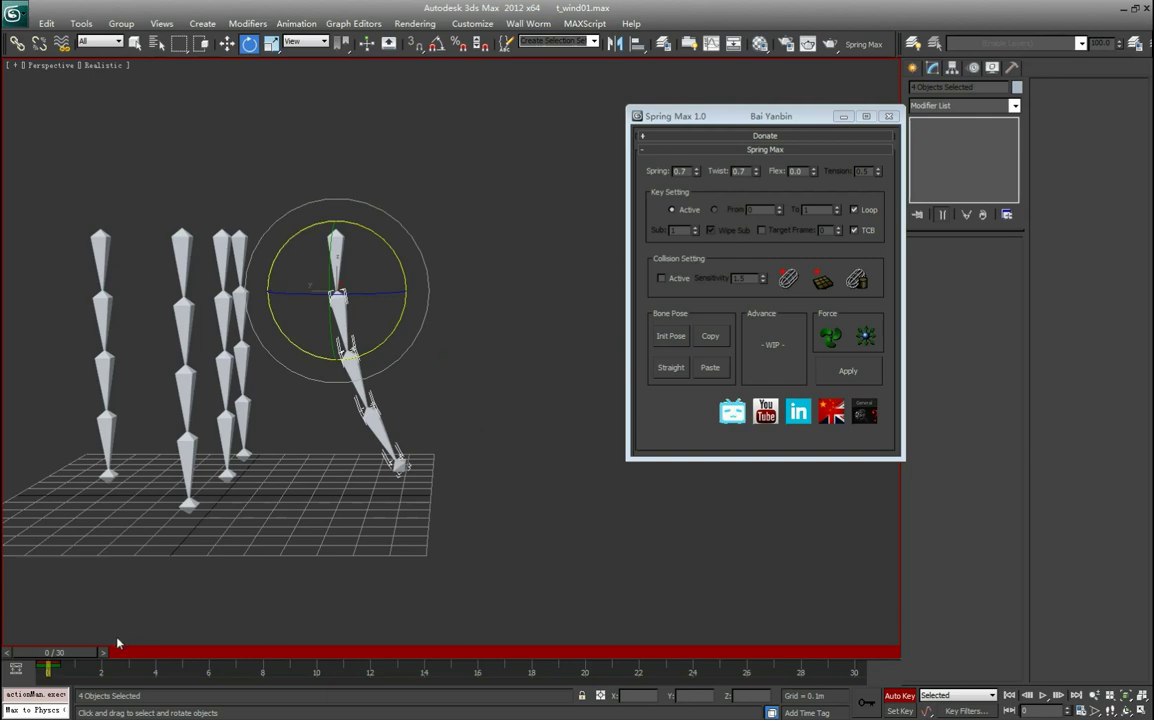
drag(72, 658, 47, 660)
click(848, 371)
Copy the lower bones' pose at frame 14 and paste it at frame 30
drag(69, 658, 425, 660)
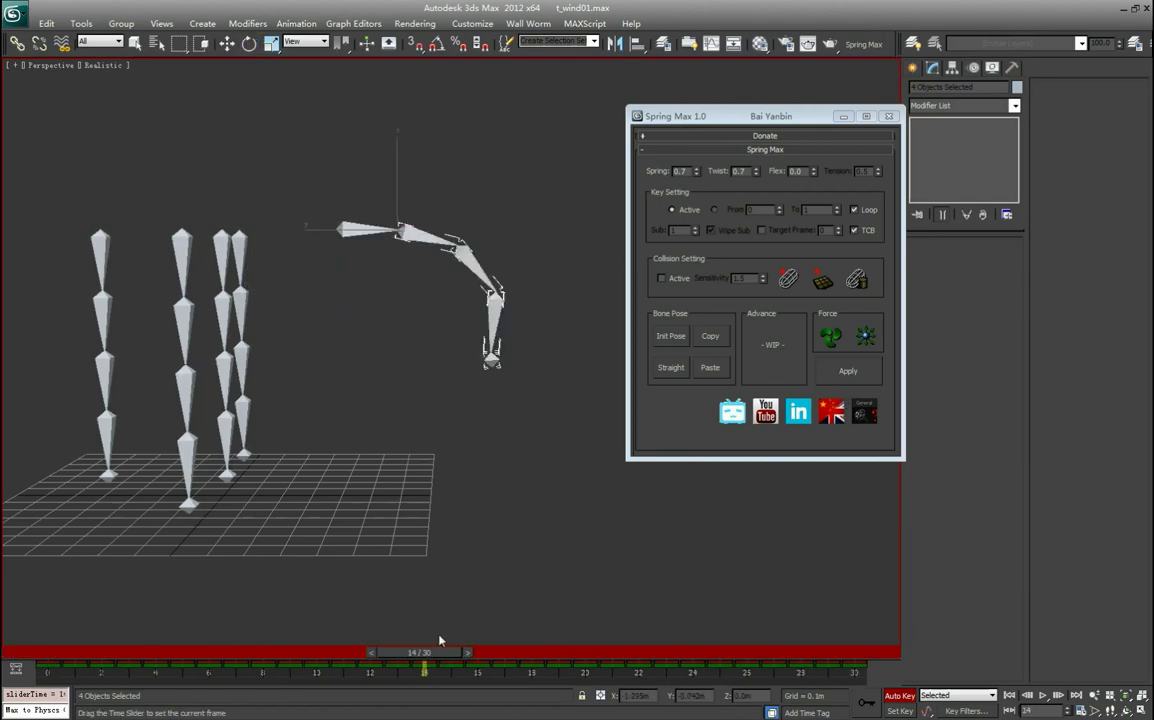
click(716, 341)
drag(443, 654, 903, 659)
click(718, 370)
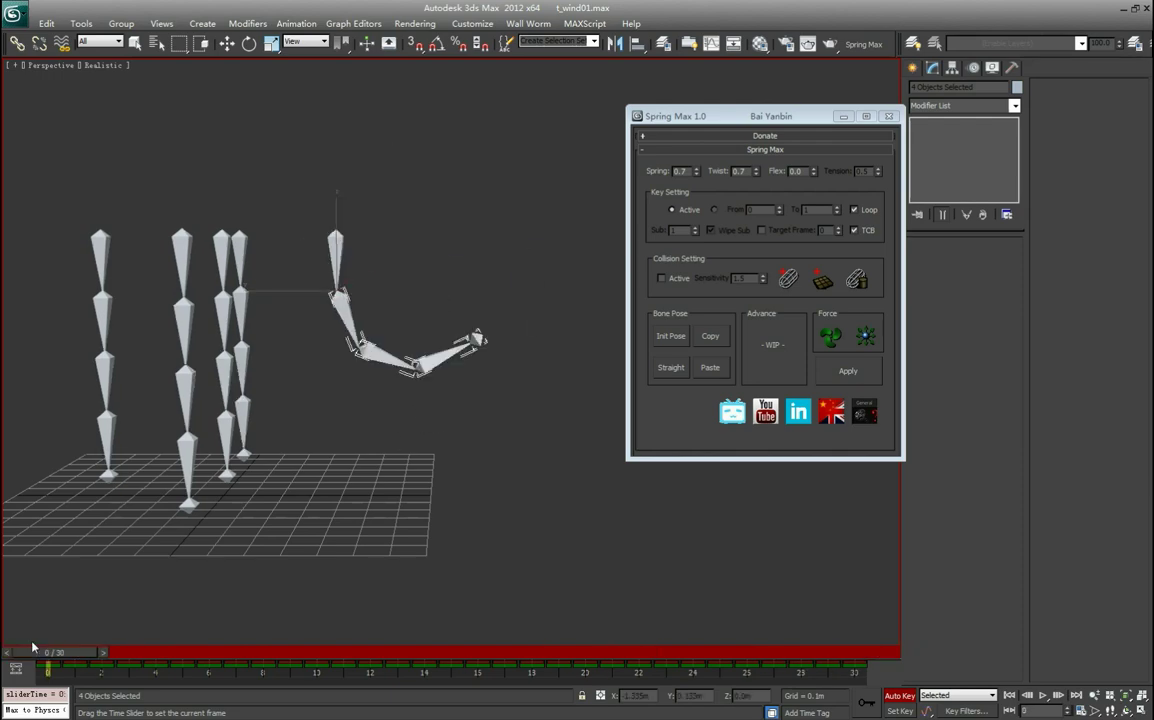
Straighten the four lower bones at frame 19 with the bone pose tool, then clear the selection
drag(862, 652, 574, 648)
key(e)
click(671, 367)
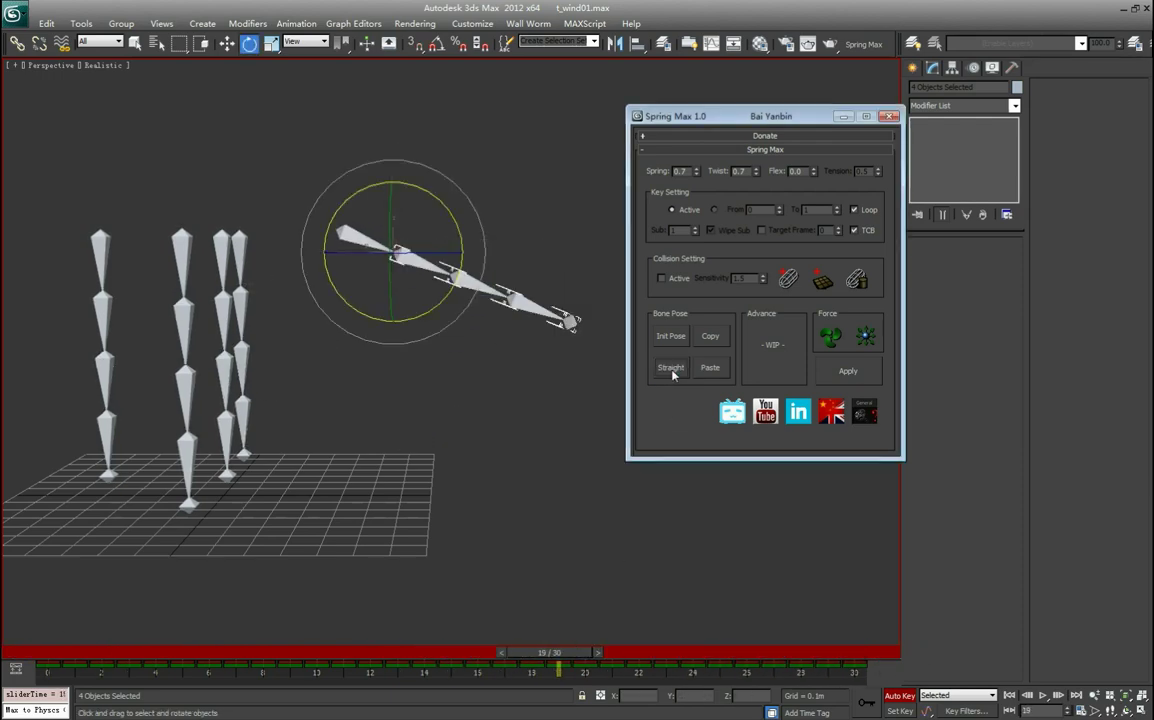
alt+middle_drag(557, 334, 532, 434)
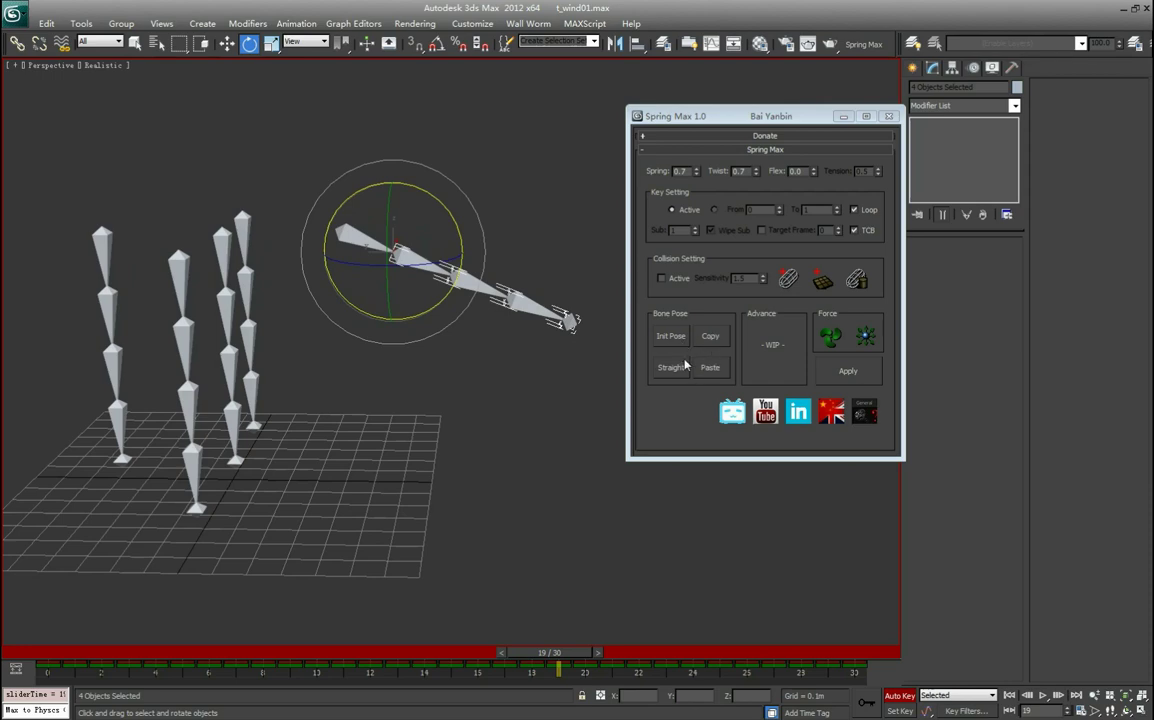
click(395, 494)
alt+middle_drag(460, 493, 440, 482)
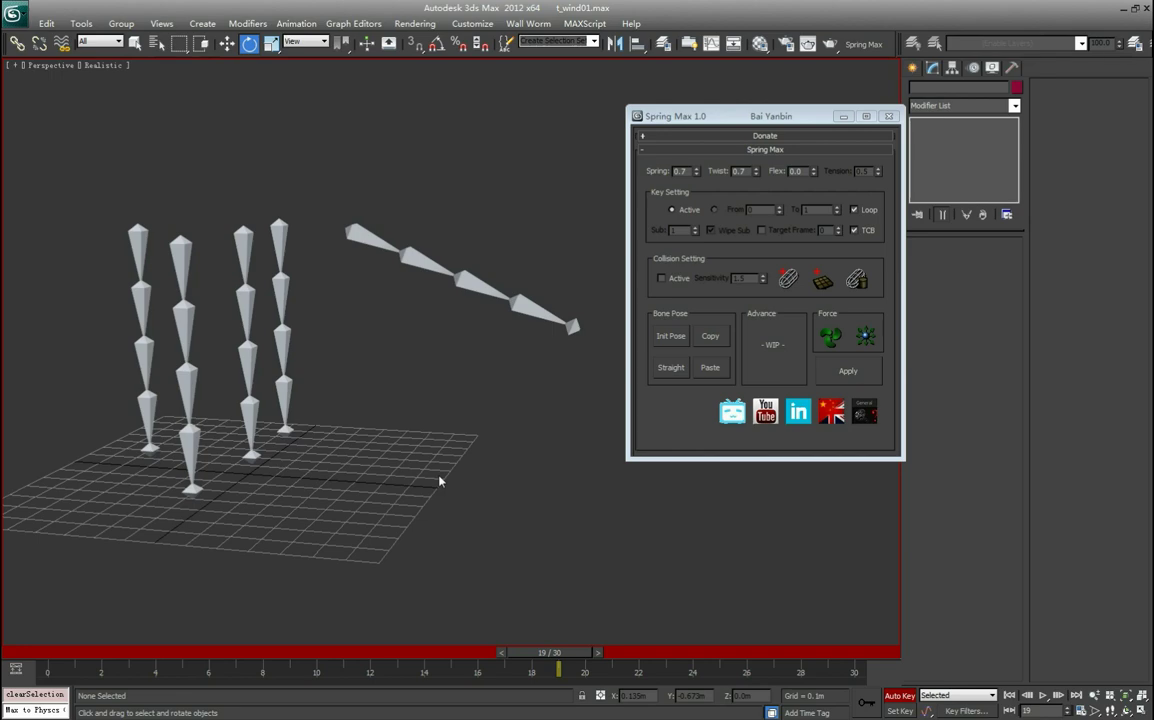
click(676, 409)
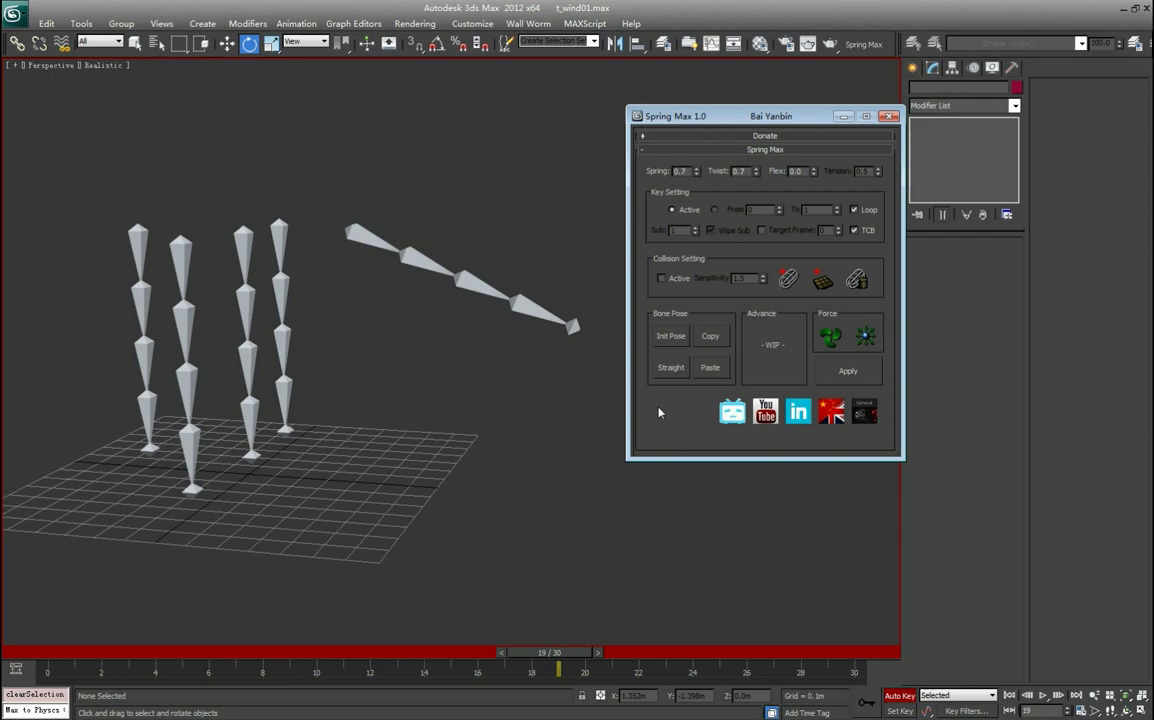
alt+middle_drag(453, 424, 432, 413)
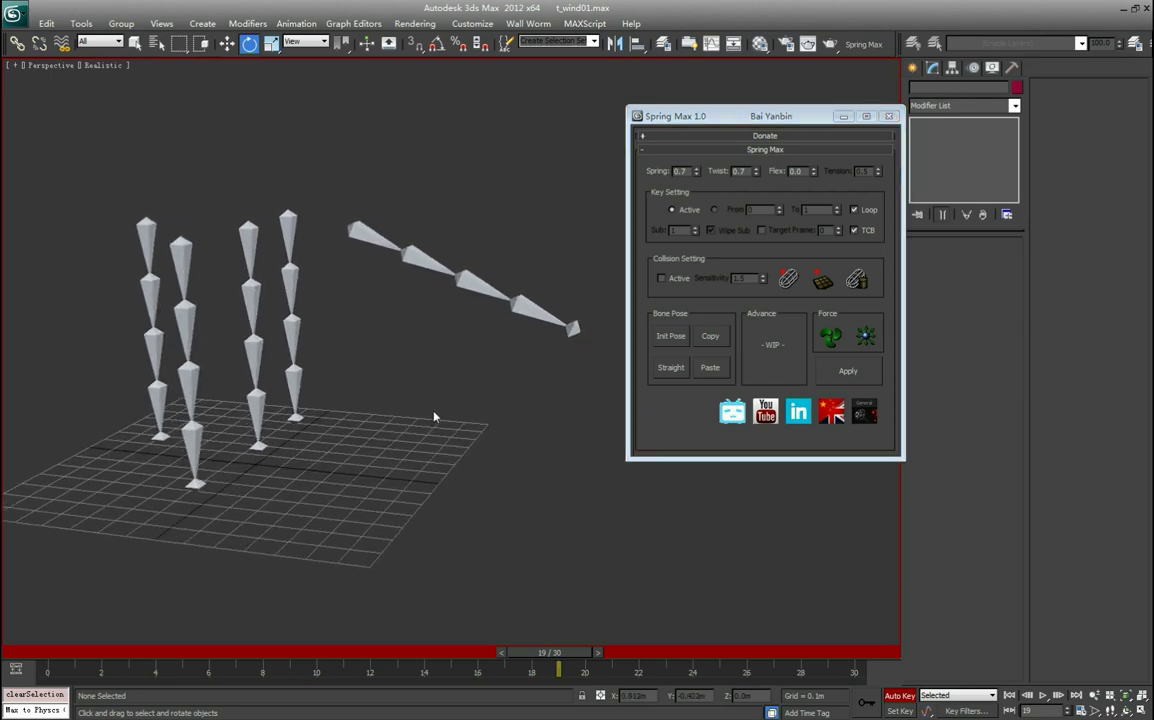